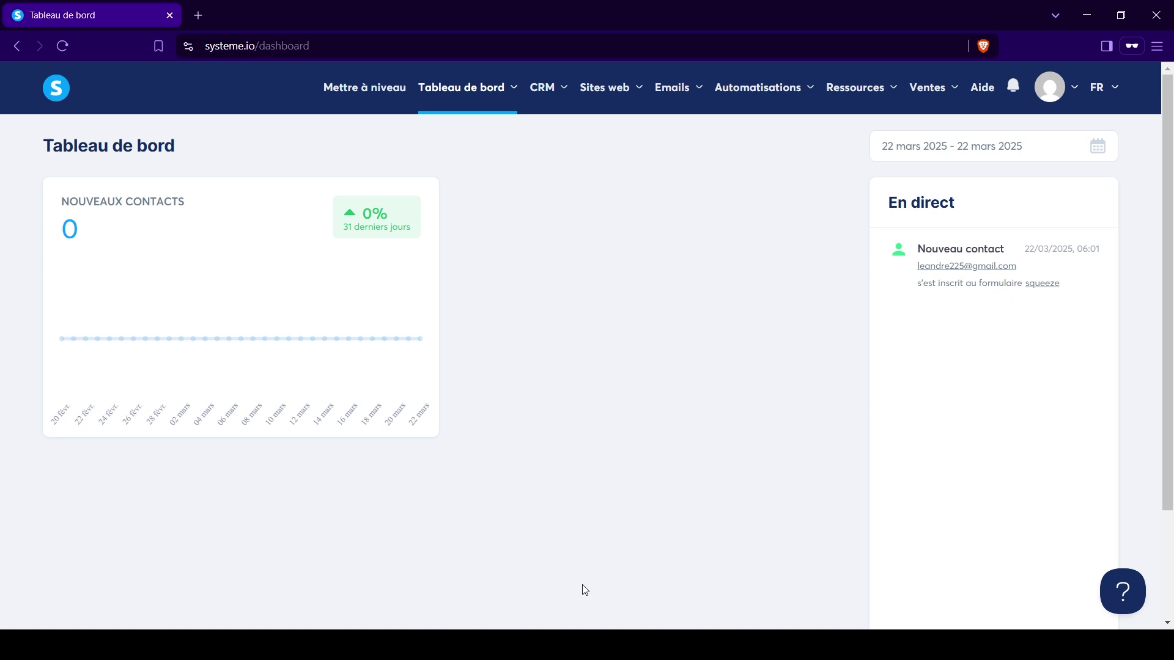
Go to the Tunnels de vente (sales funnels) page from the Sites web menu.
mouse_move(614, 98)
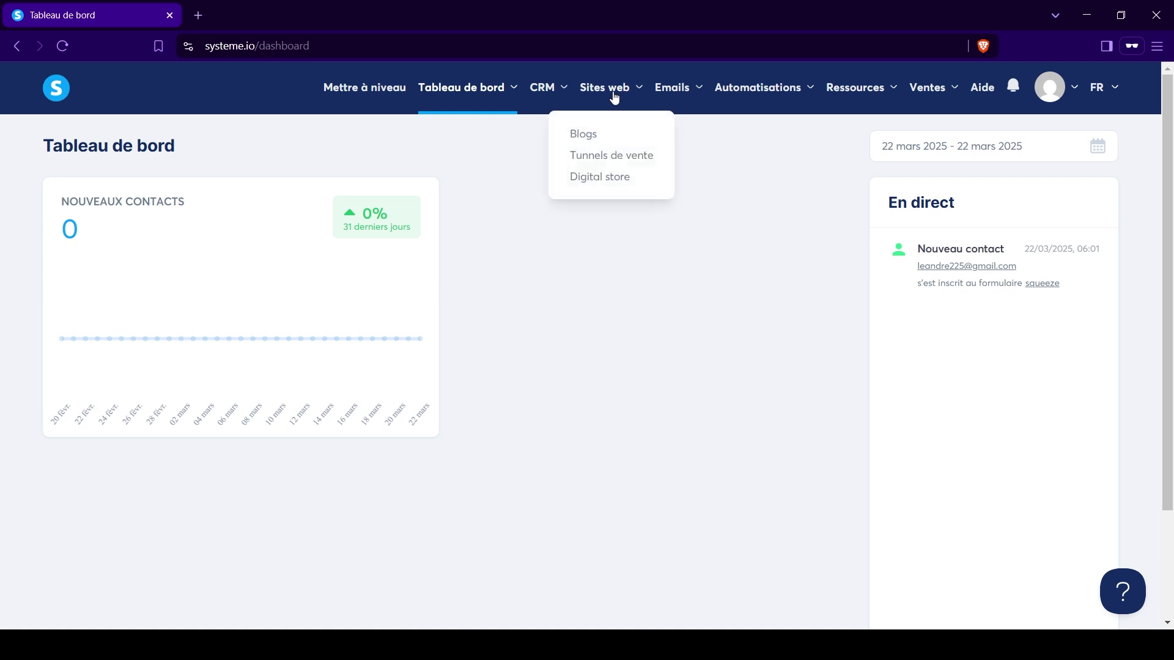
click(590, 161)
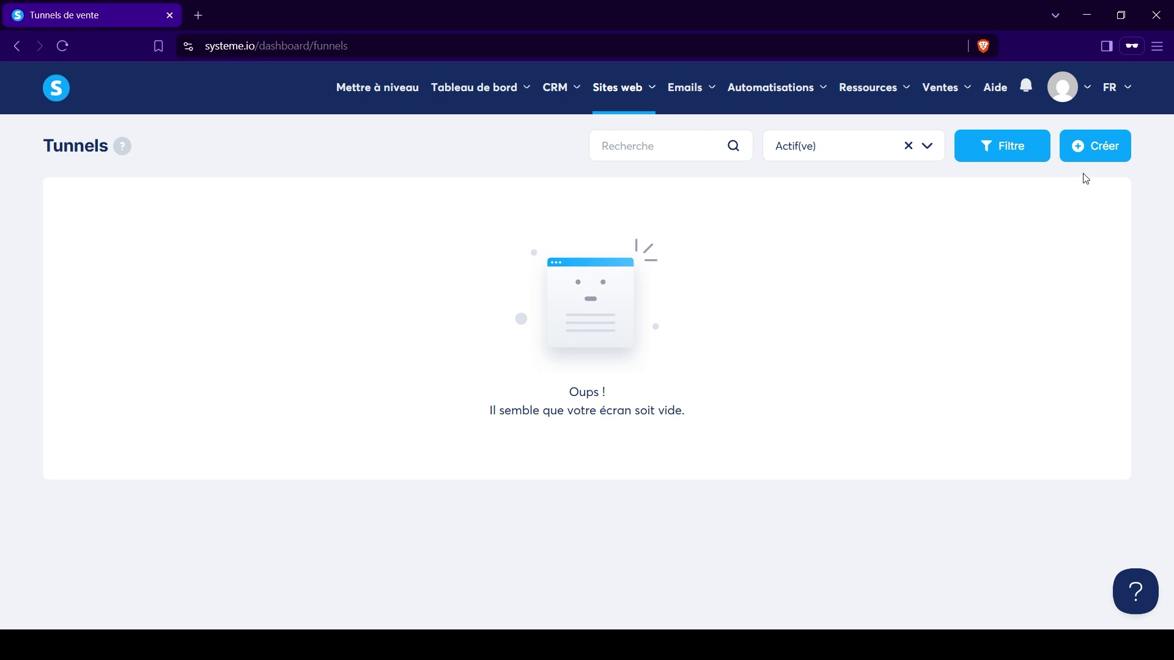
Create a new funnel with the Créer une audience goal, named 'Capture test'.
click(1095, 149)
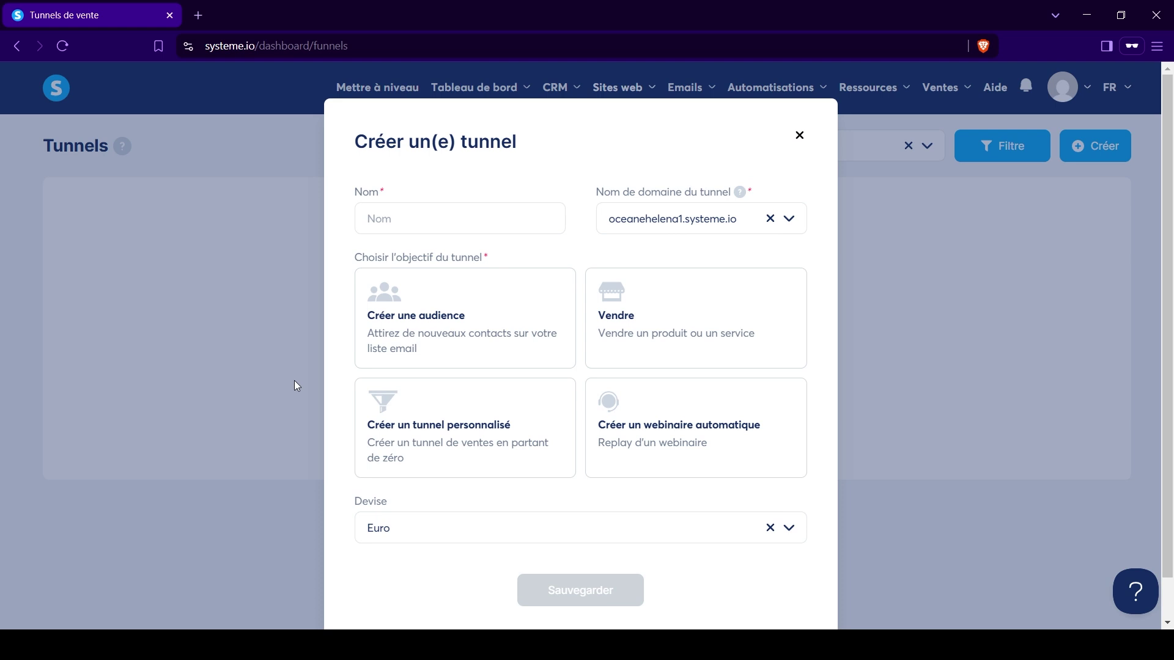
click(432, 332)
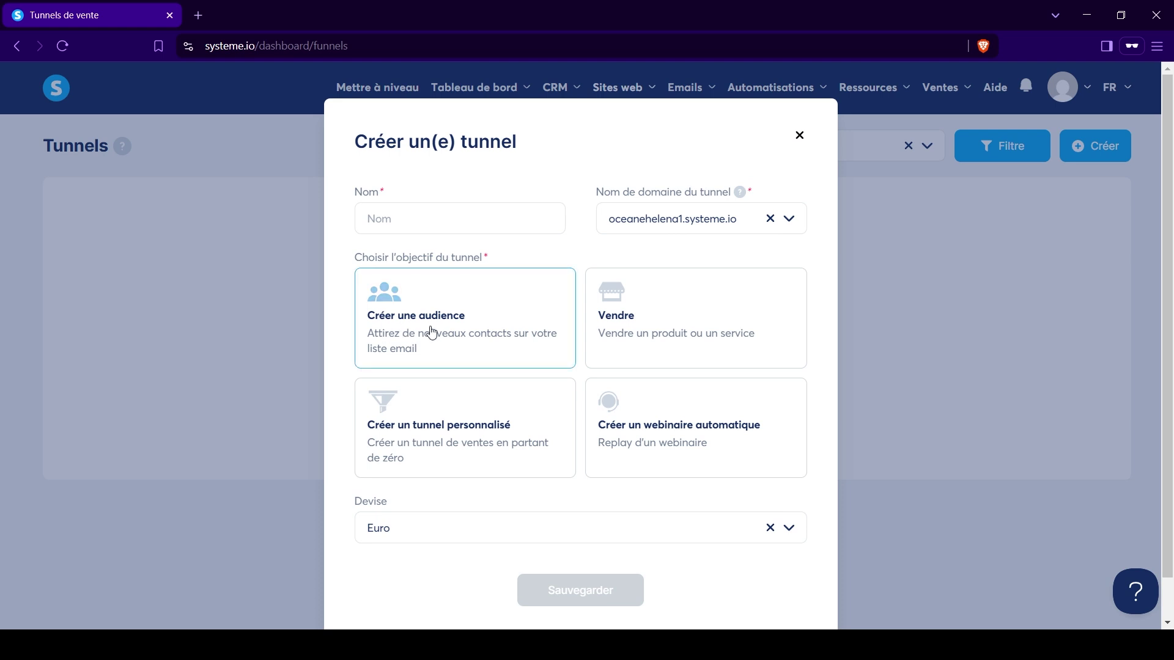
click(424, 214)
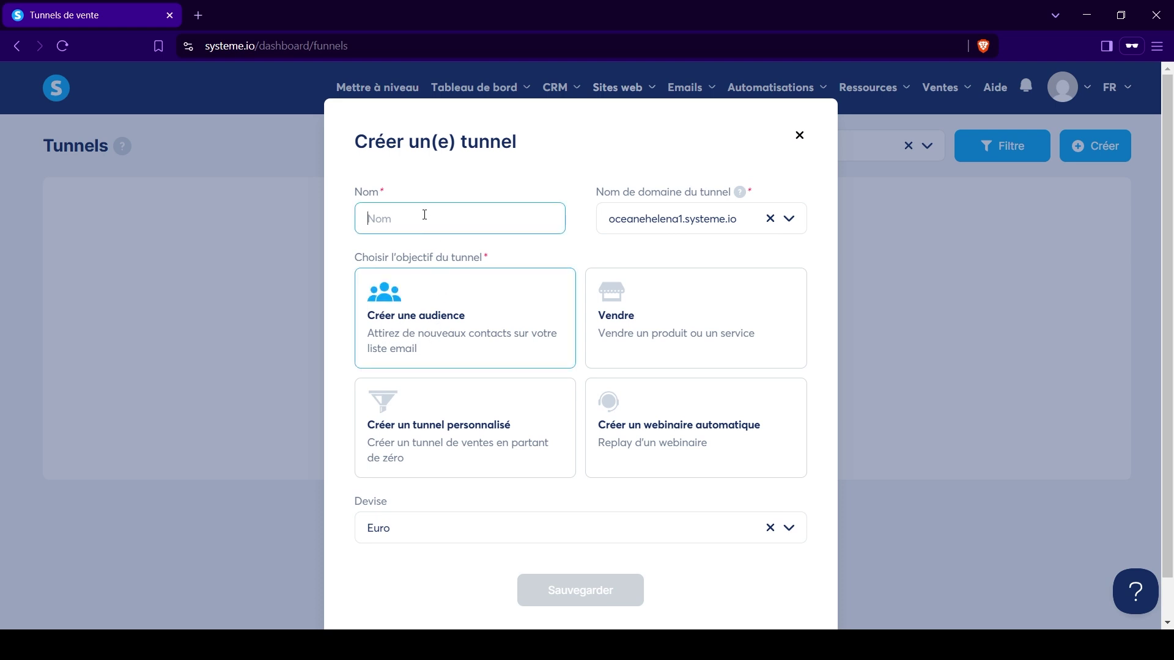
text(Capture test)
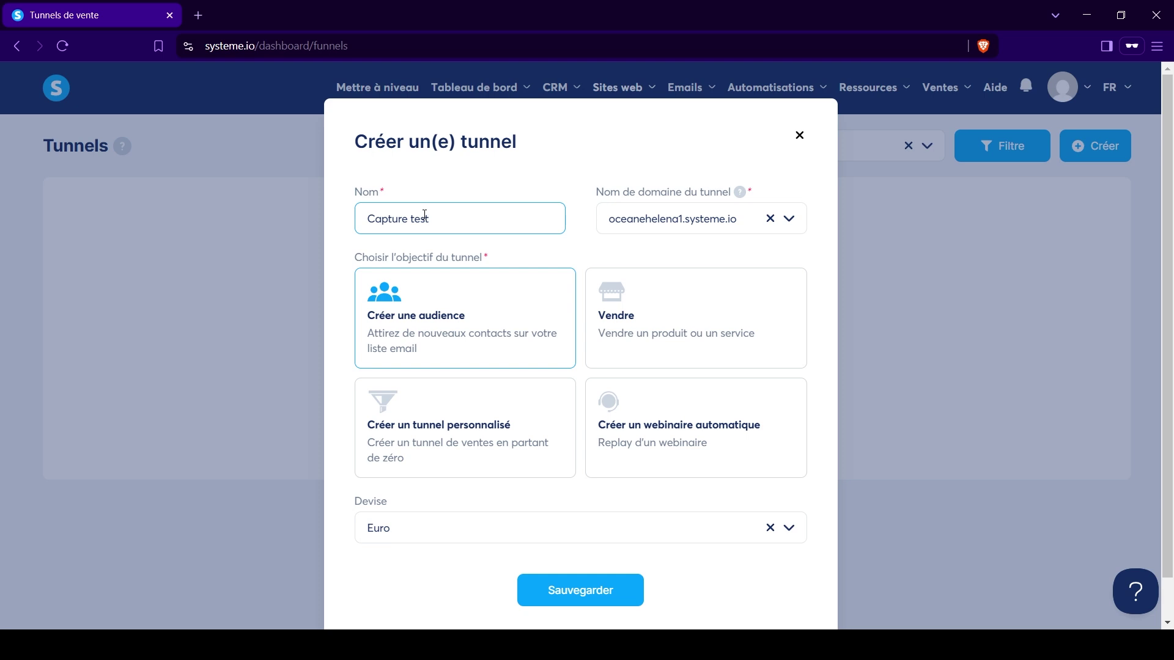
click(576, 603)
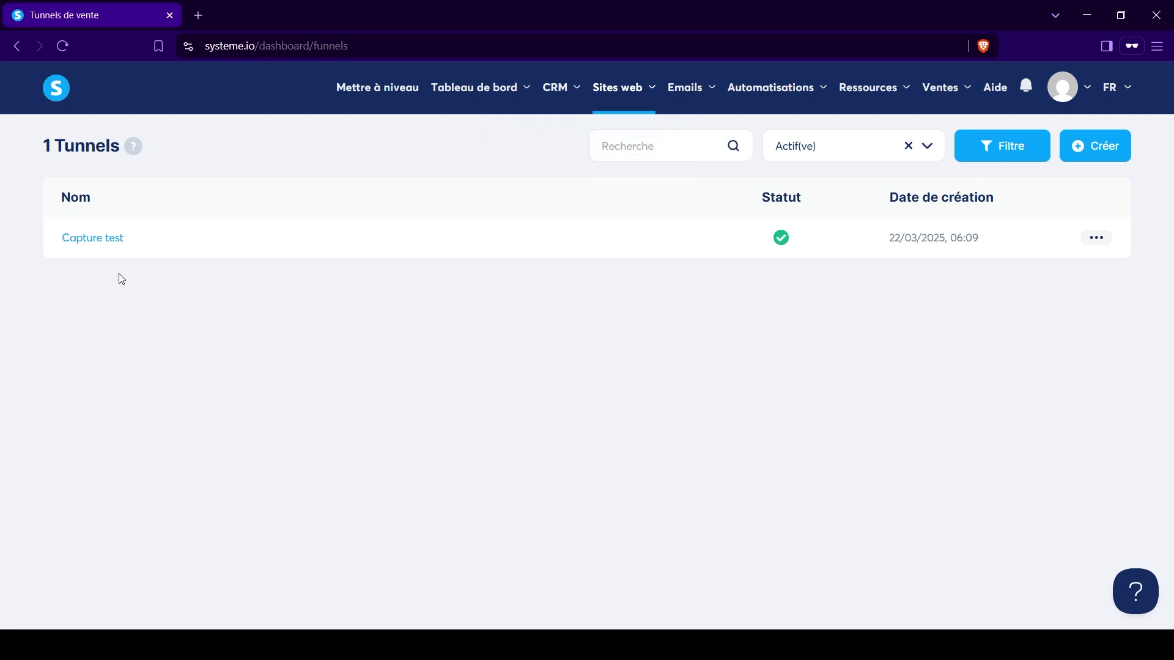
Open the 'Capture test' funnel from the funnel list.
click(105, 240)
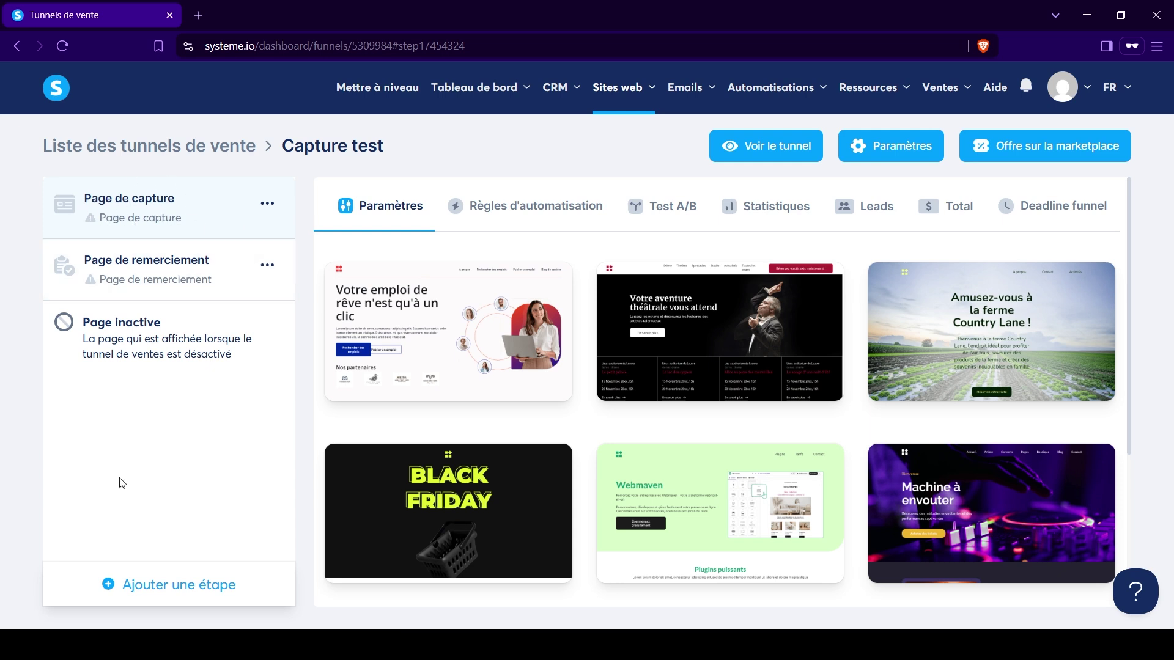
Start adding a funnel step named 'test' and browse the list of step types.
click(145, 587)
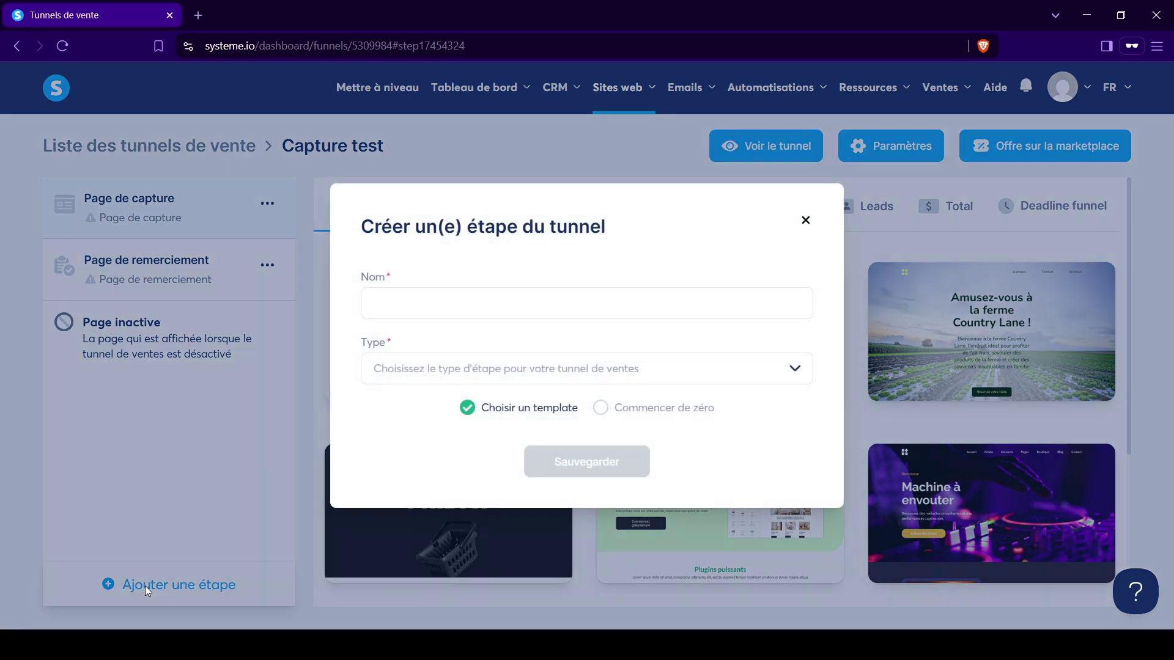
click(440, 299)
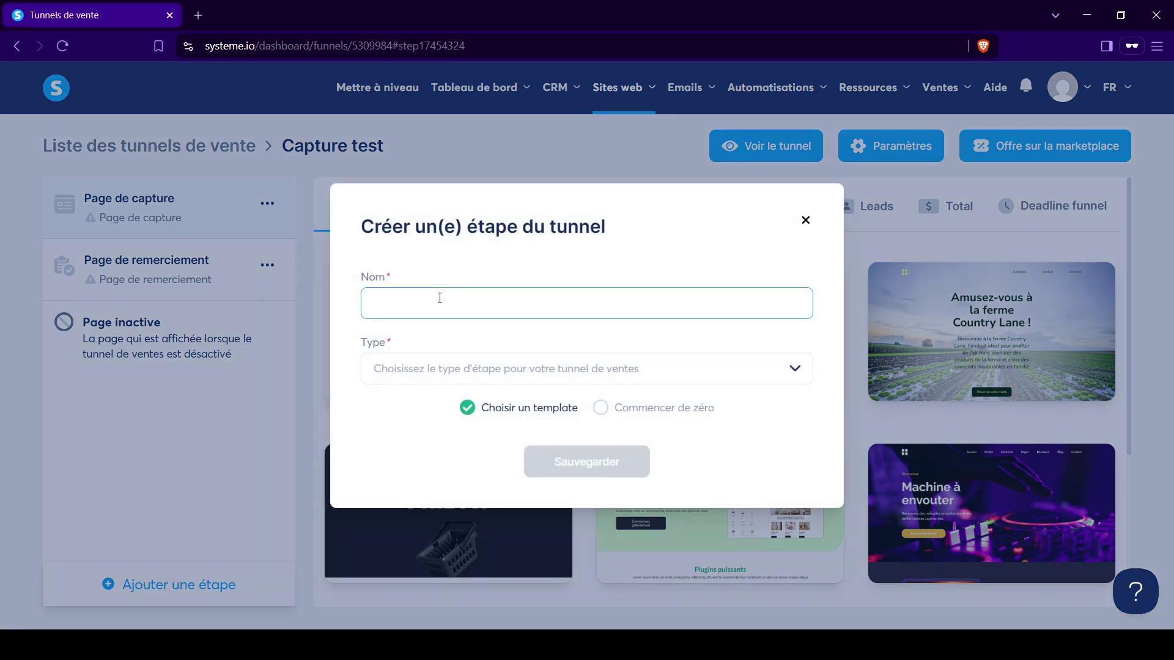
click(489, 379)
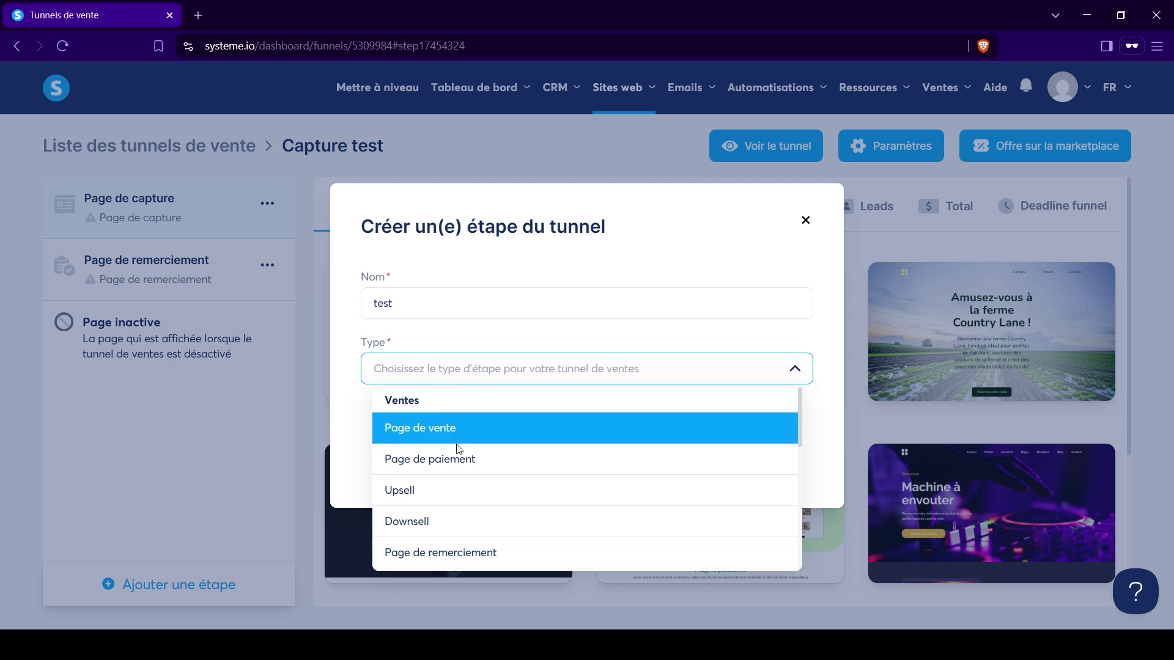
scroll(446, 489, down, 4)
scroll(483, 440, down, 1)
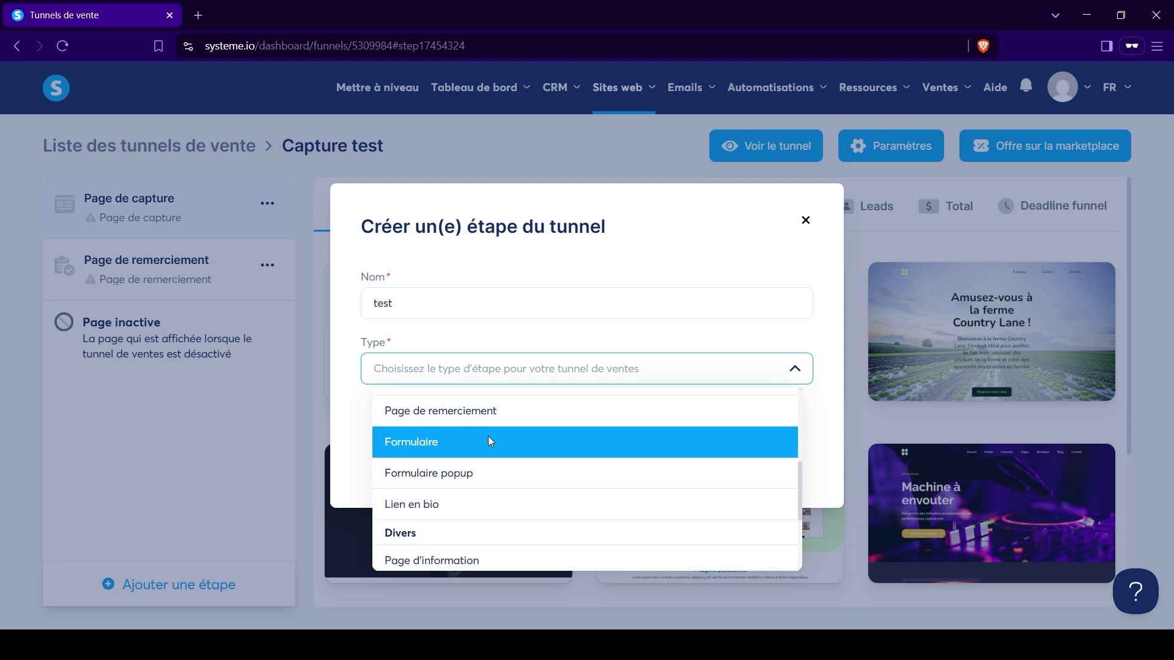
scroll(471, 470, down, 2)
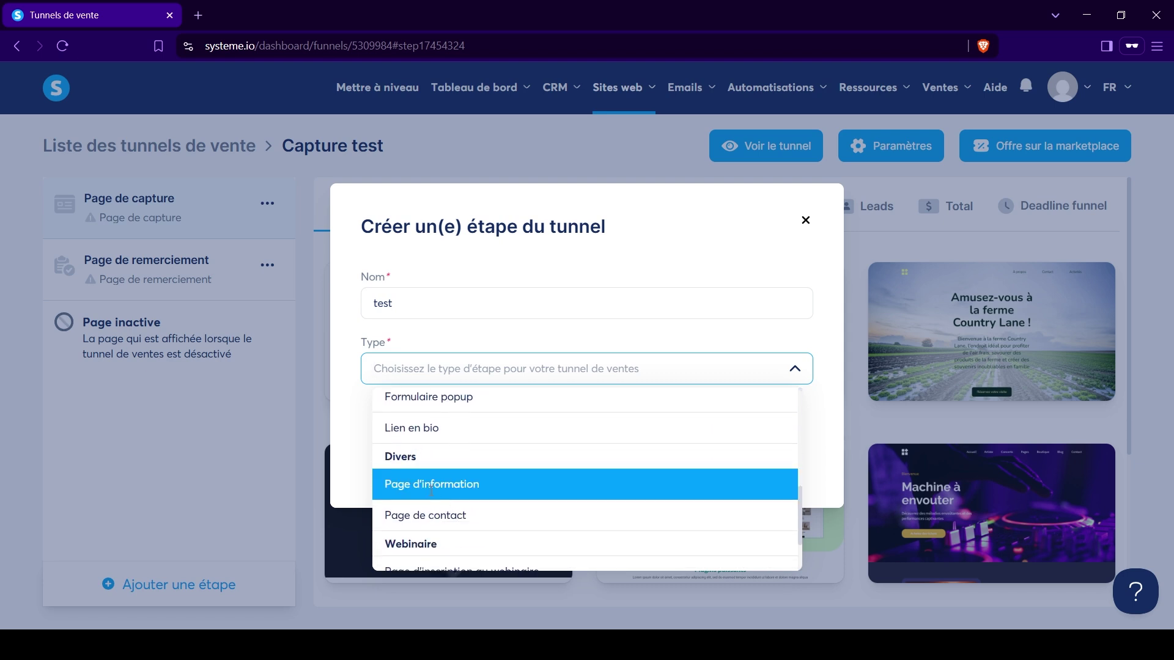
scroll(465, 482, down, 1)
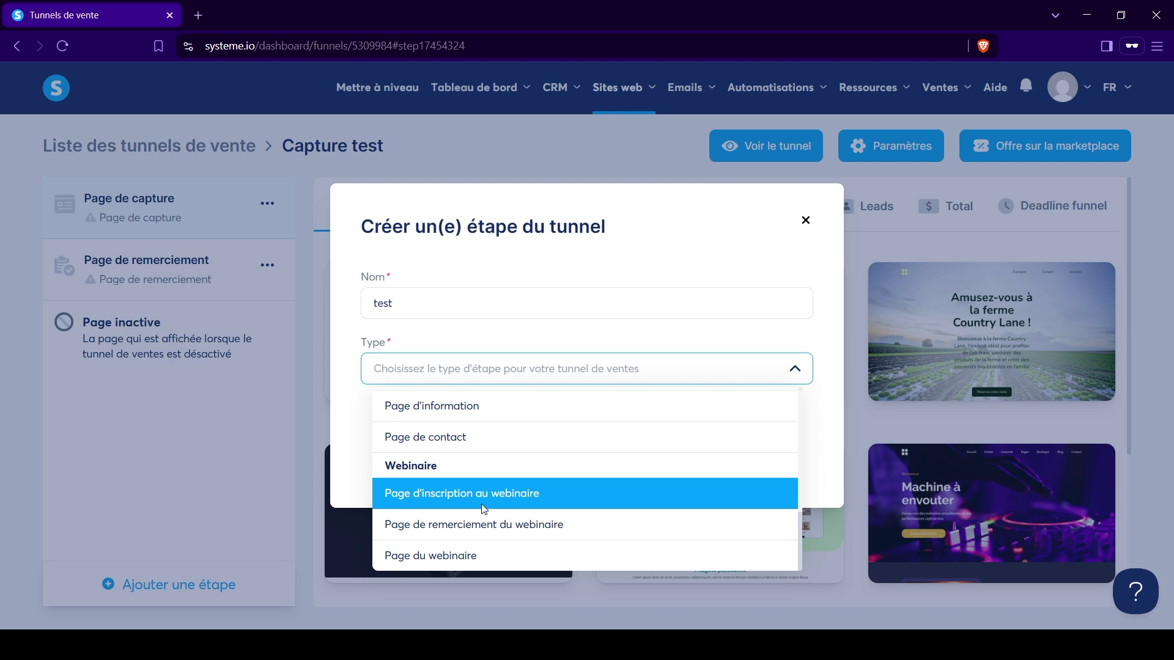
scroll(482, 505, up, 3)
scroll(484, 509, up, 2)
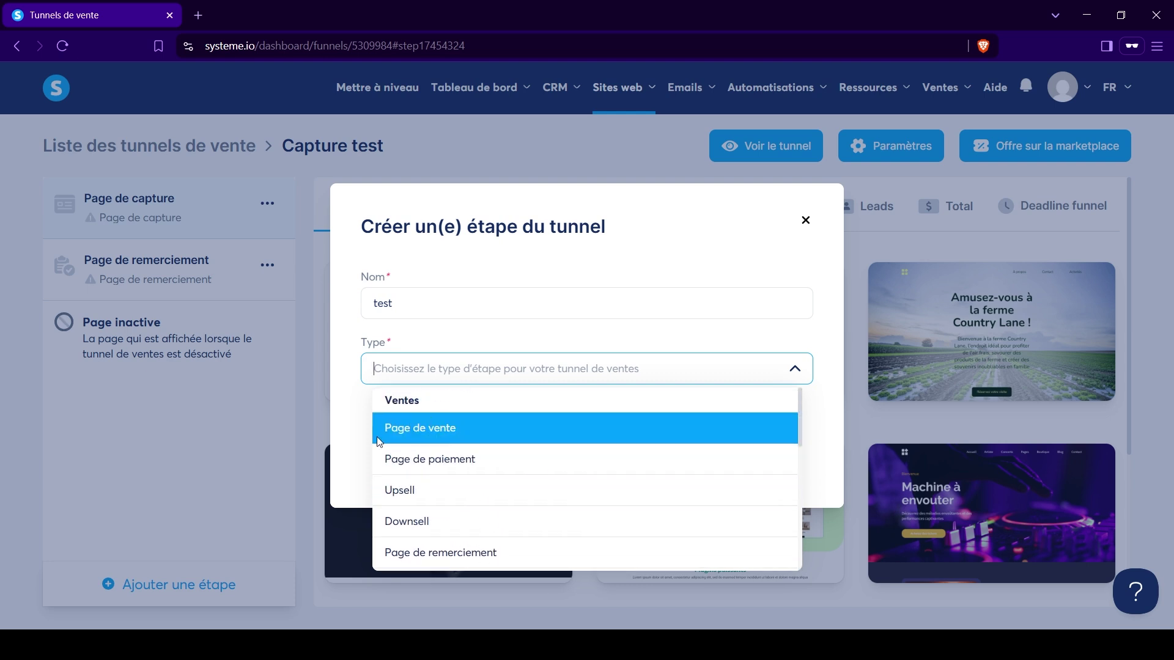
Make the step a Page de vente that starts from a template, and save it.
click(400, 435)
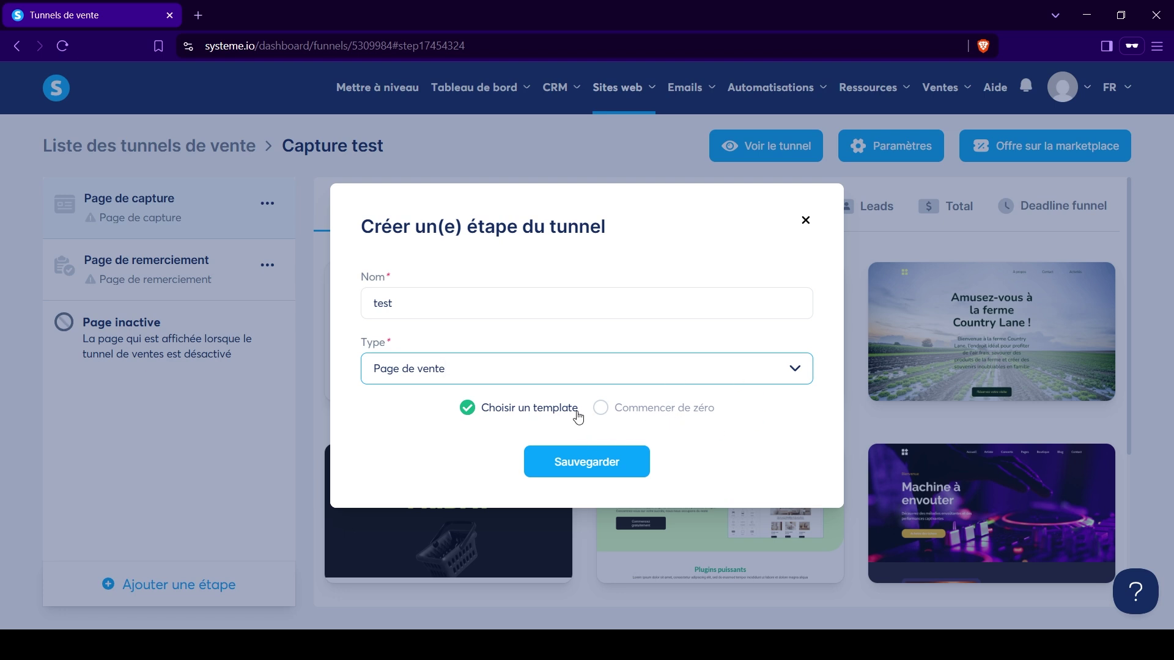
click(604, 408)
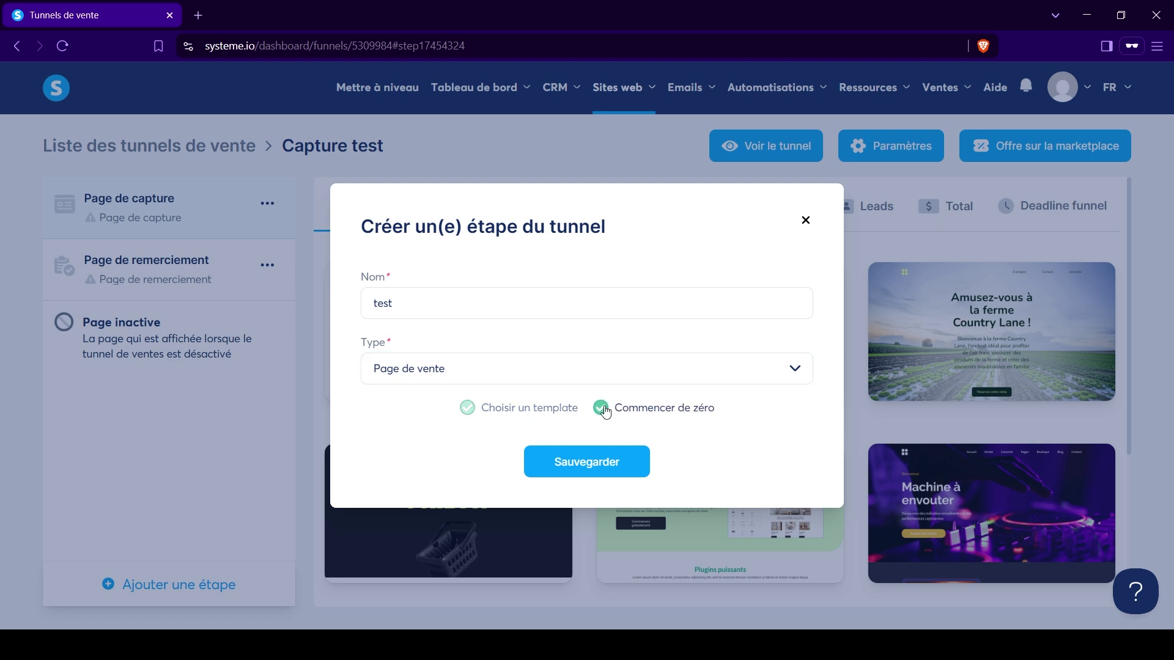
click(467, 408)
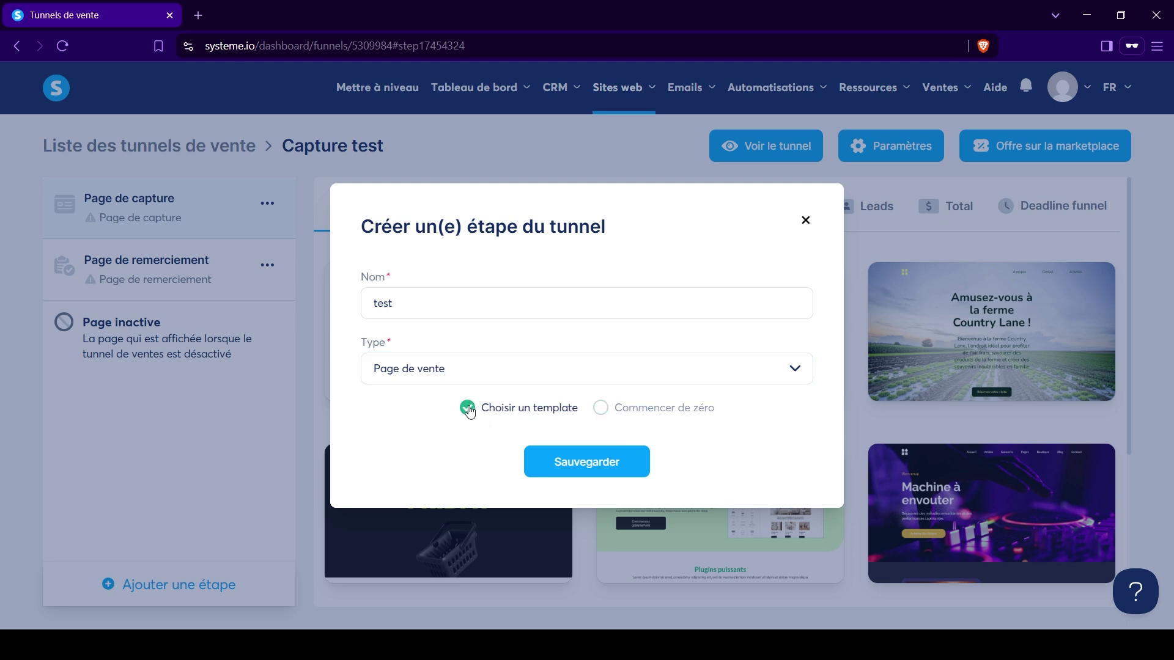
click(570, 466)
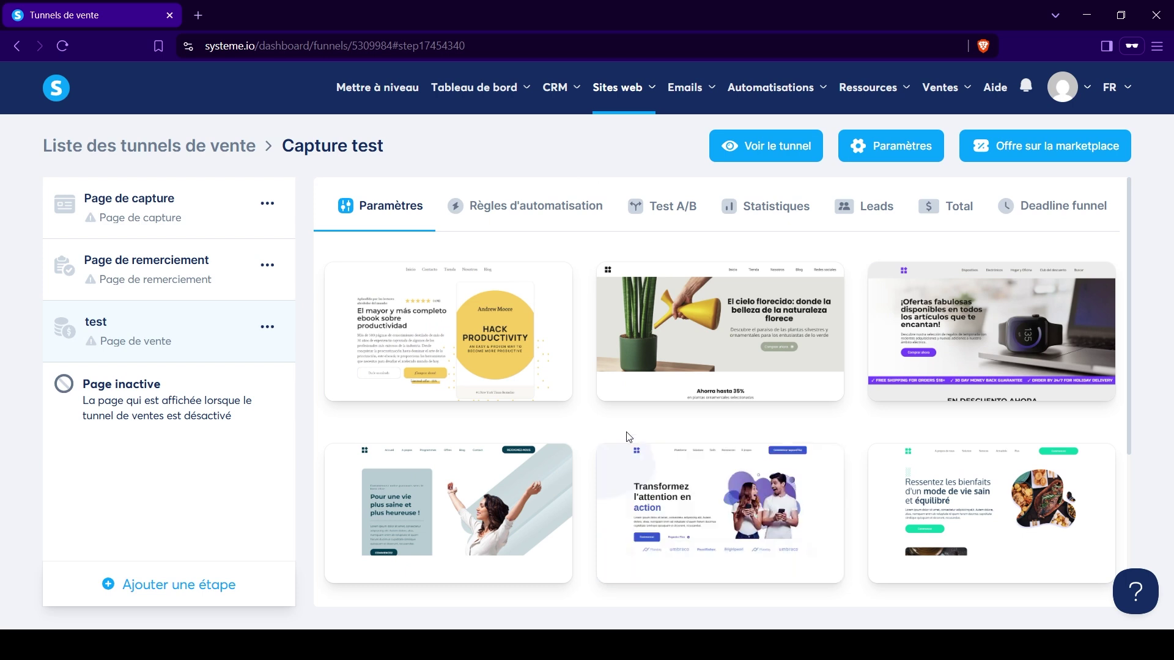
Delete the 'test' sales-page step from the Capture test funnel.
scroll(623, 434, down, 4)
scroll(544, 481, up, 4)
click(267, 329)
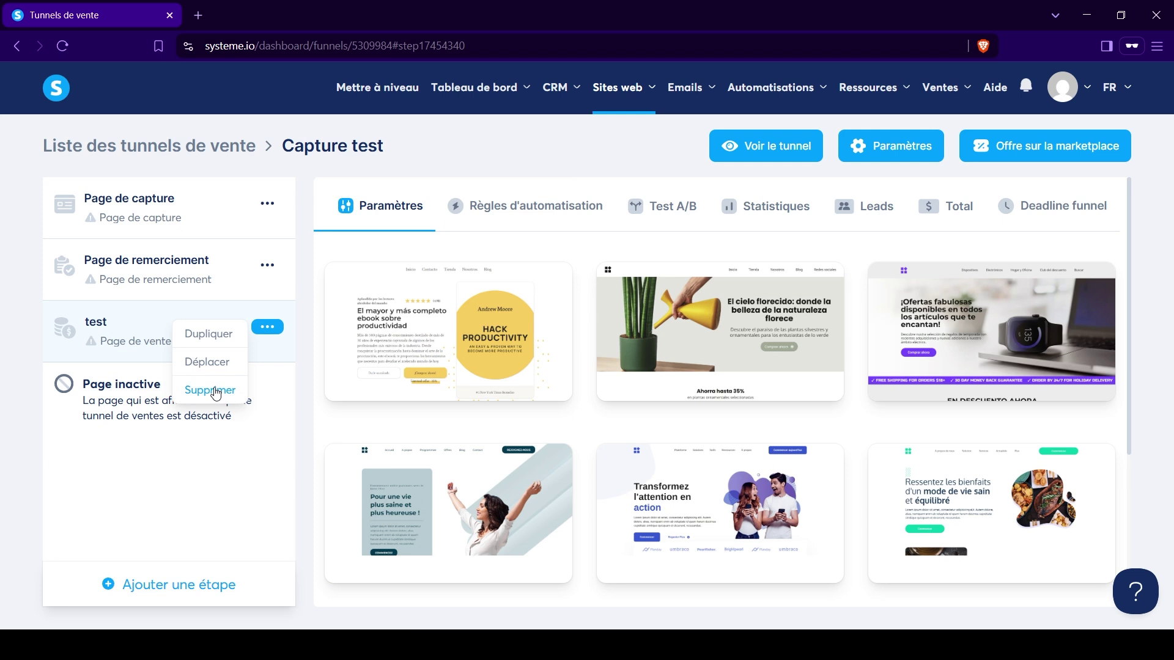
click(214, 391)
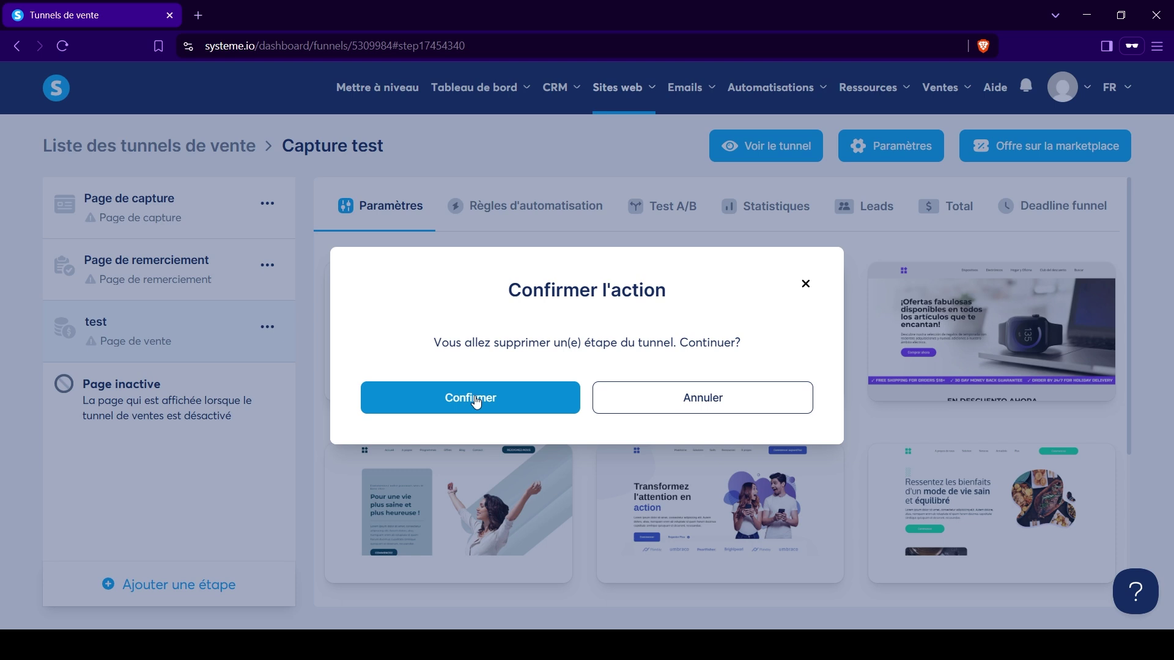
click(476, 400)
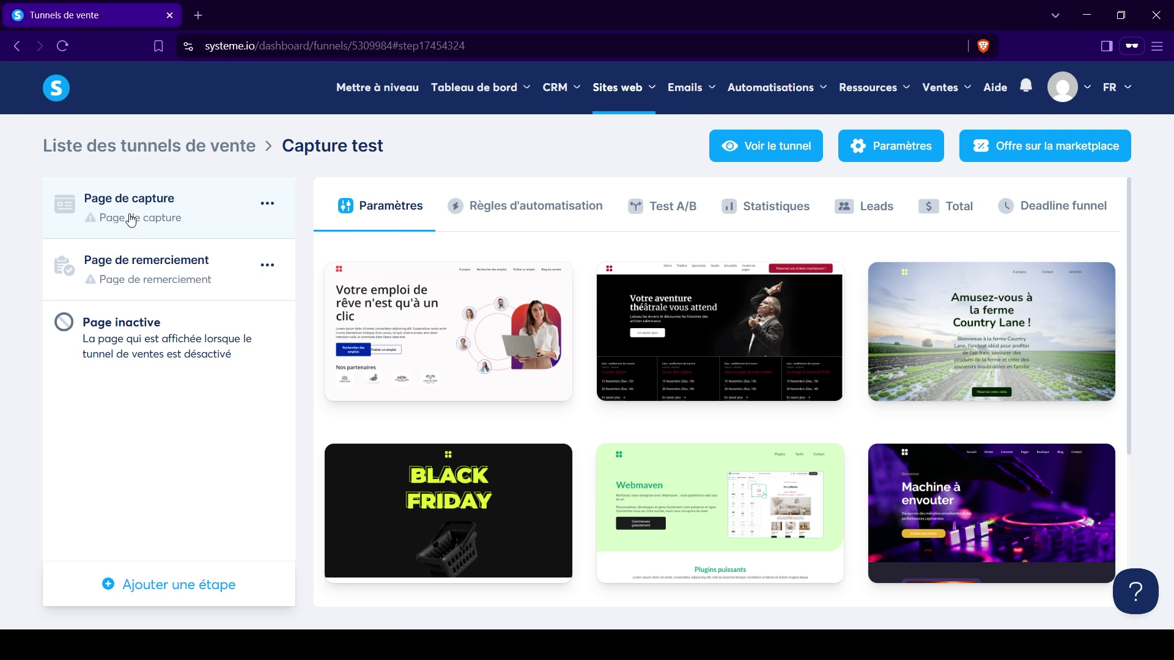
Show 30 templates per page in the capture page's template gallery.
scroll(692, 368, down, 4)
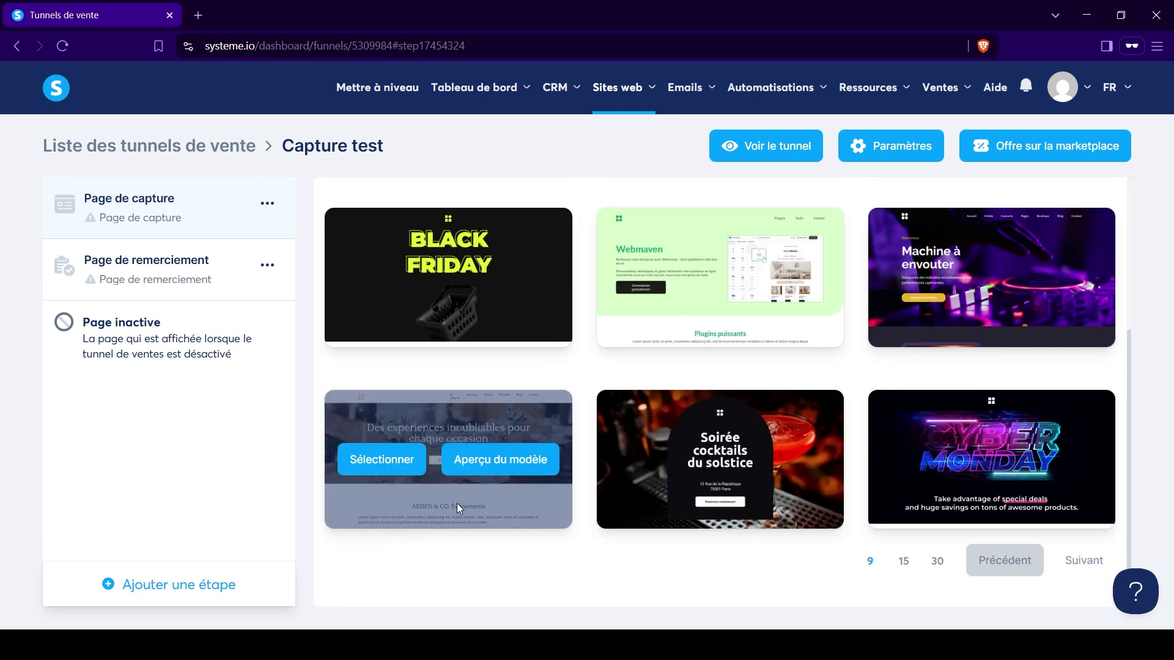
click(937, 563)
scroll(927, 548, down, 10)
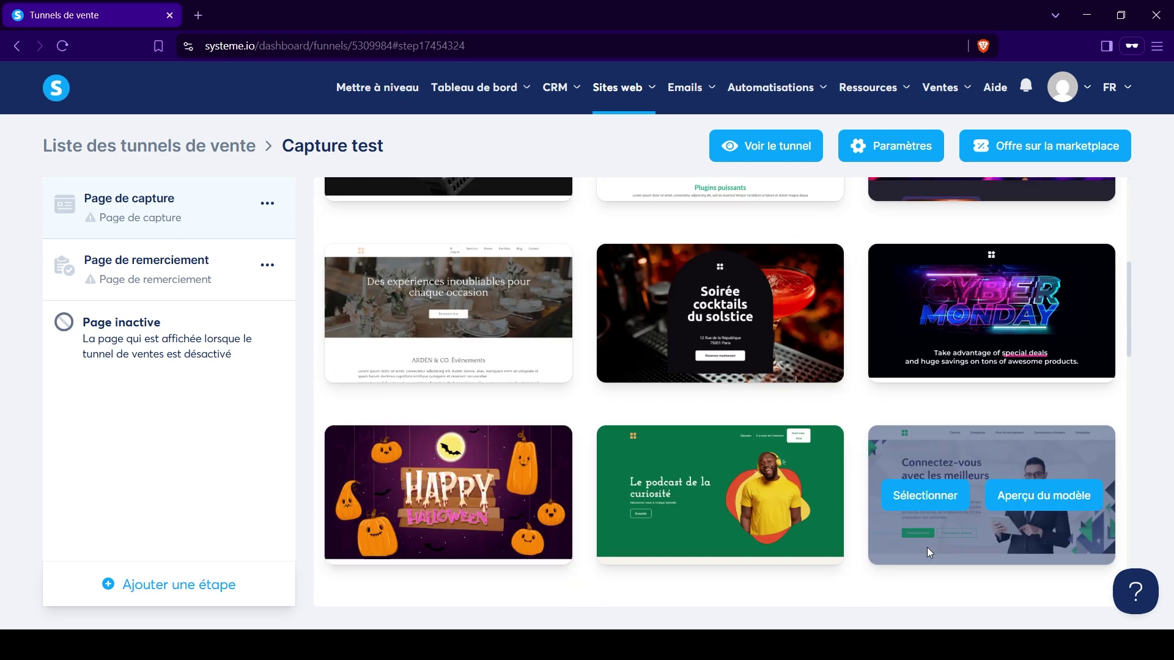
scroll(929, 551, down, 5)
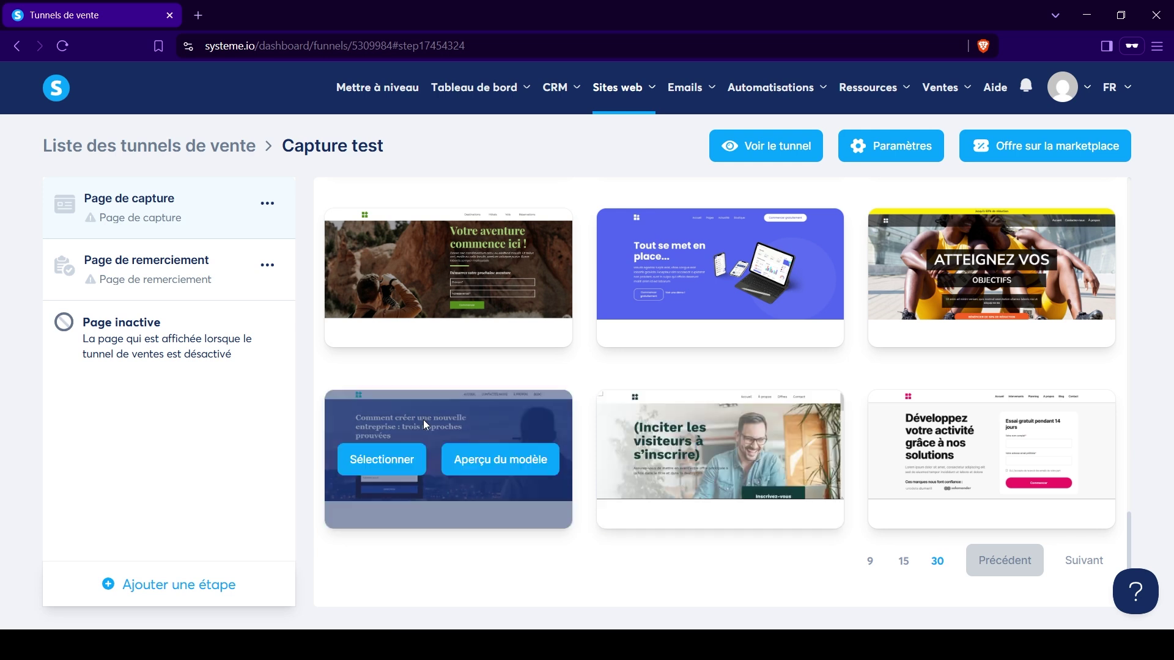
scroll(593, 343, up, 6)
scroll(593, 342, up, 5)
scroll(593, 342, down, 12)
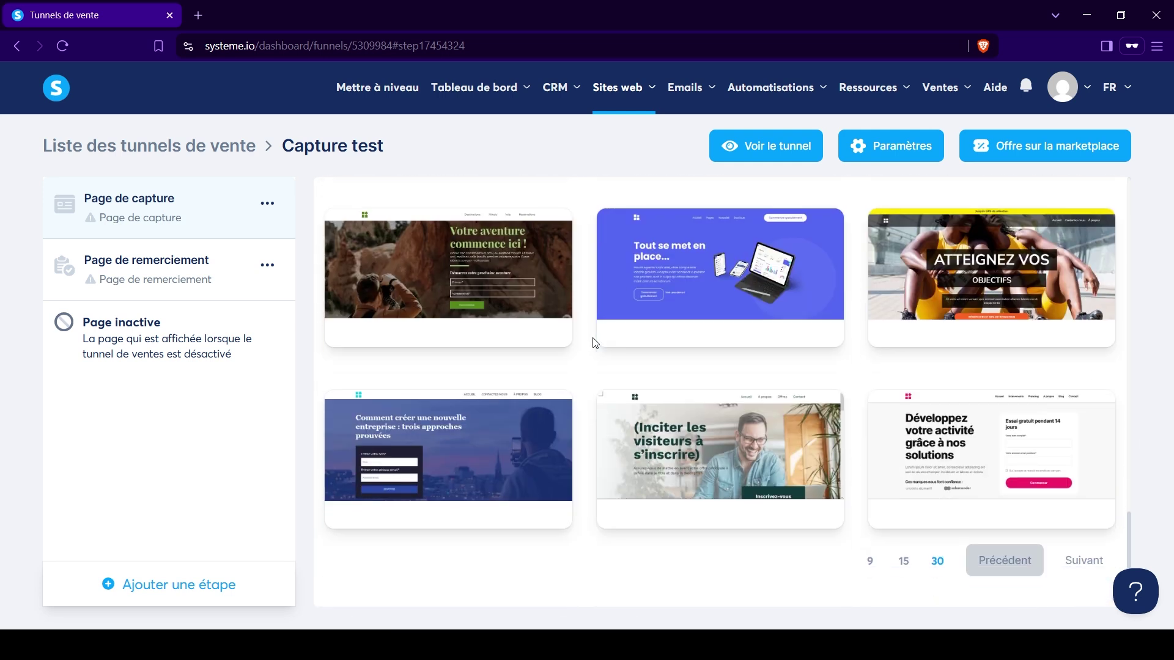
Page forward through the templates to the blurred pool 'Regardez gratuitement' design.
click(1083, 560)
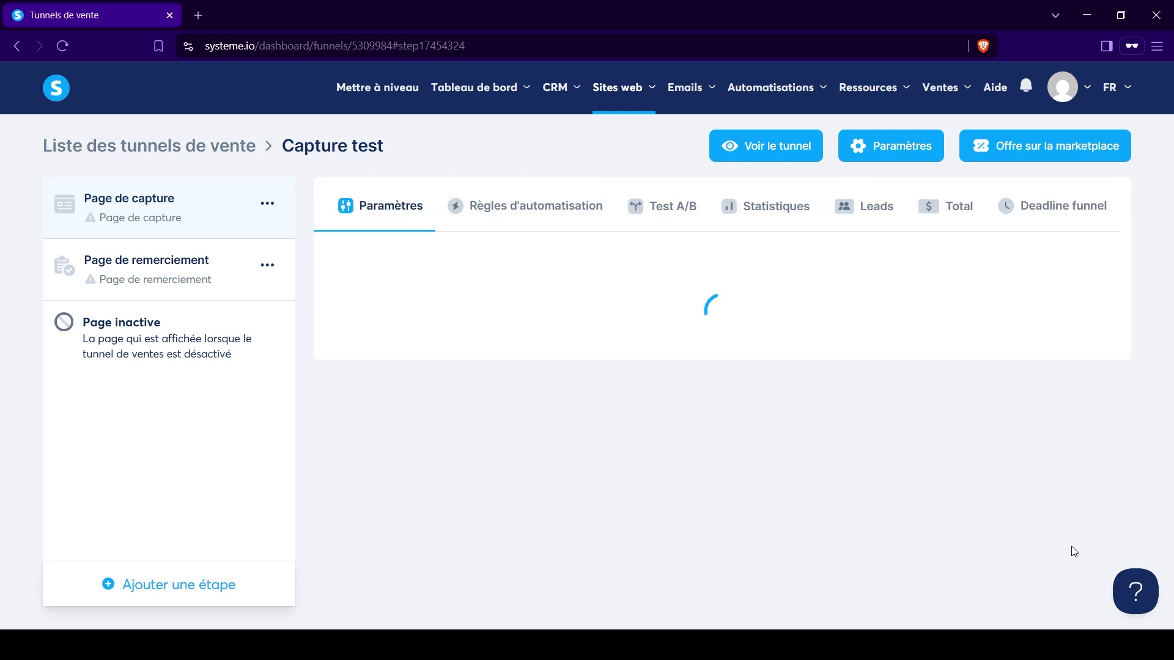
scroll(951, 441, down, 15)
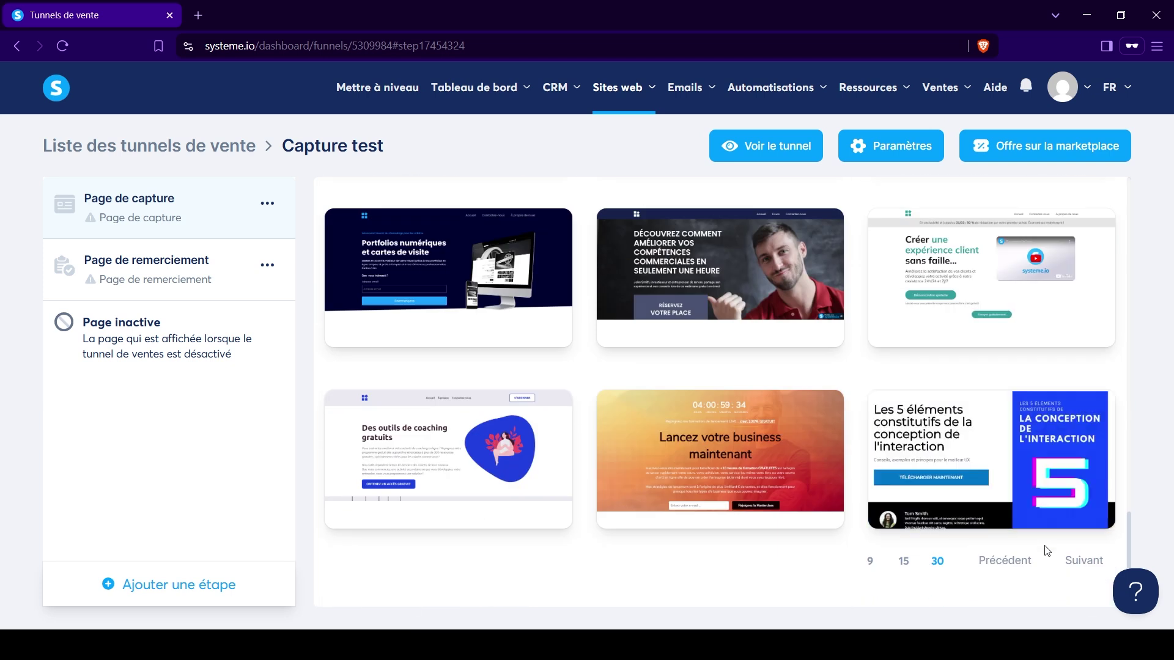
click(1081, 560)
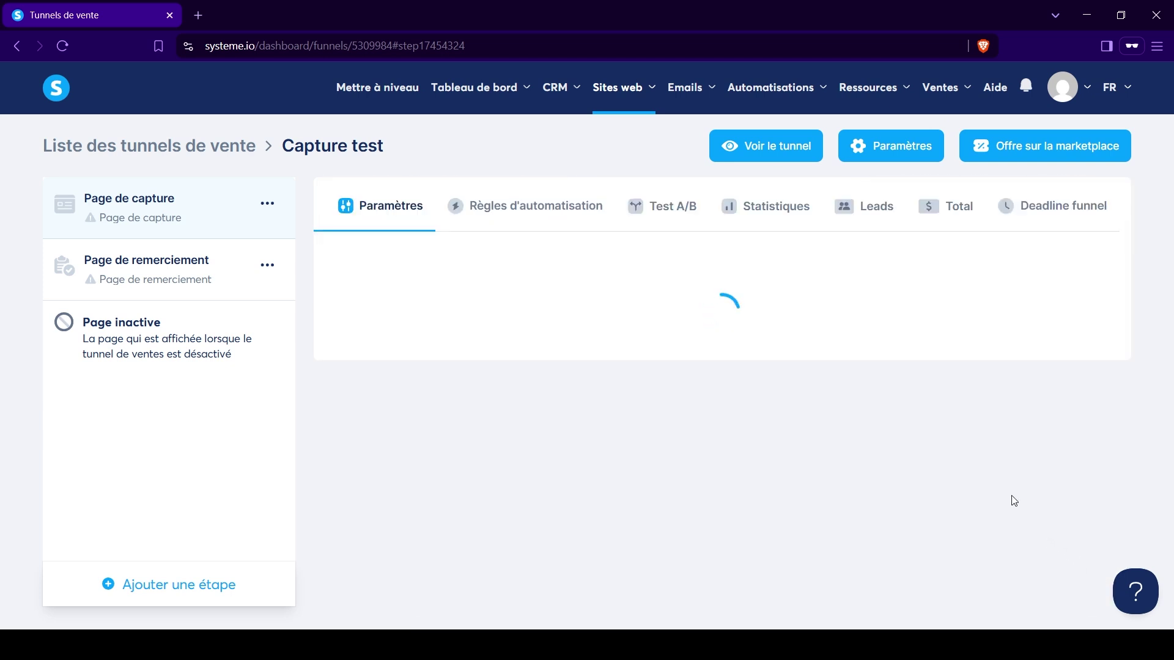
scroll(985, 449, down, 7)
scroll(983, 447, up, 7)
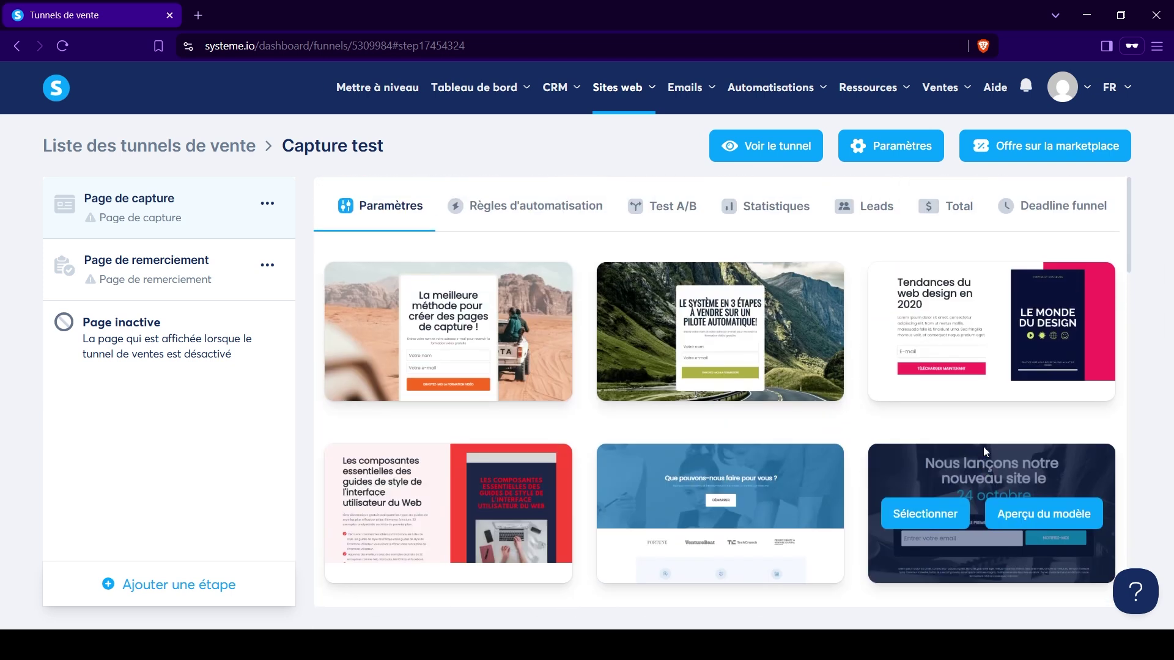
scroll(982, 446, down, 15)
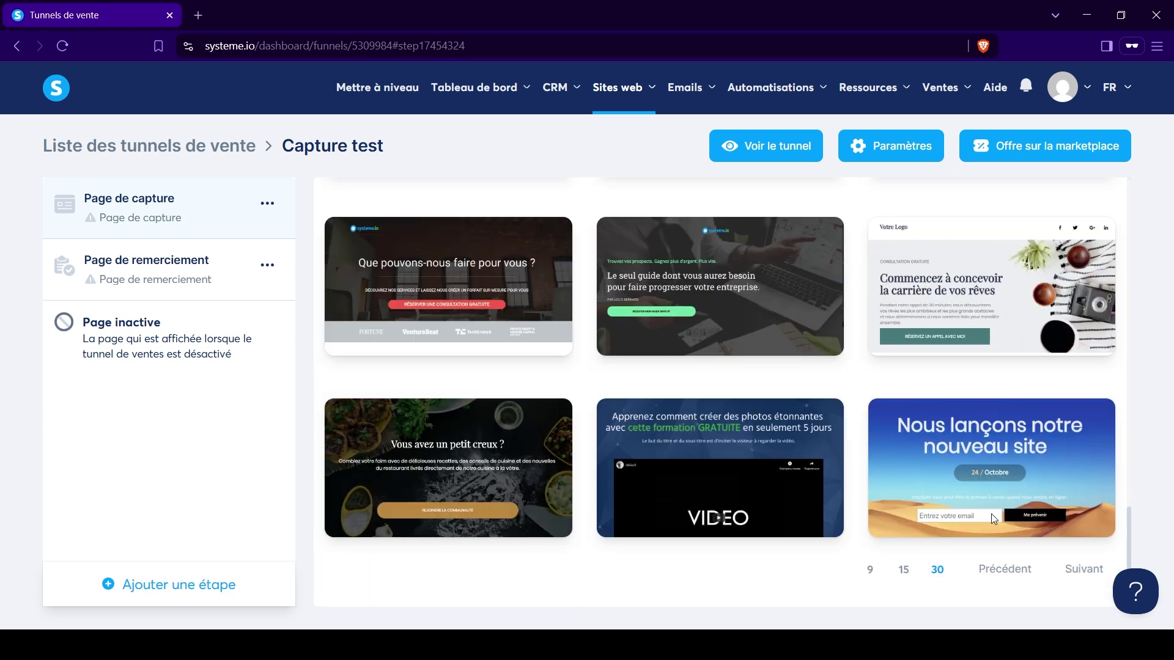
click(1066, 560)
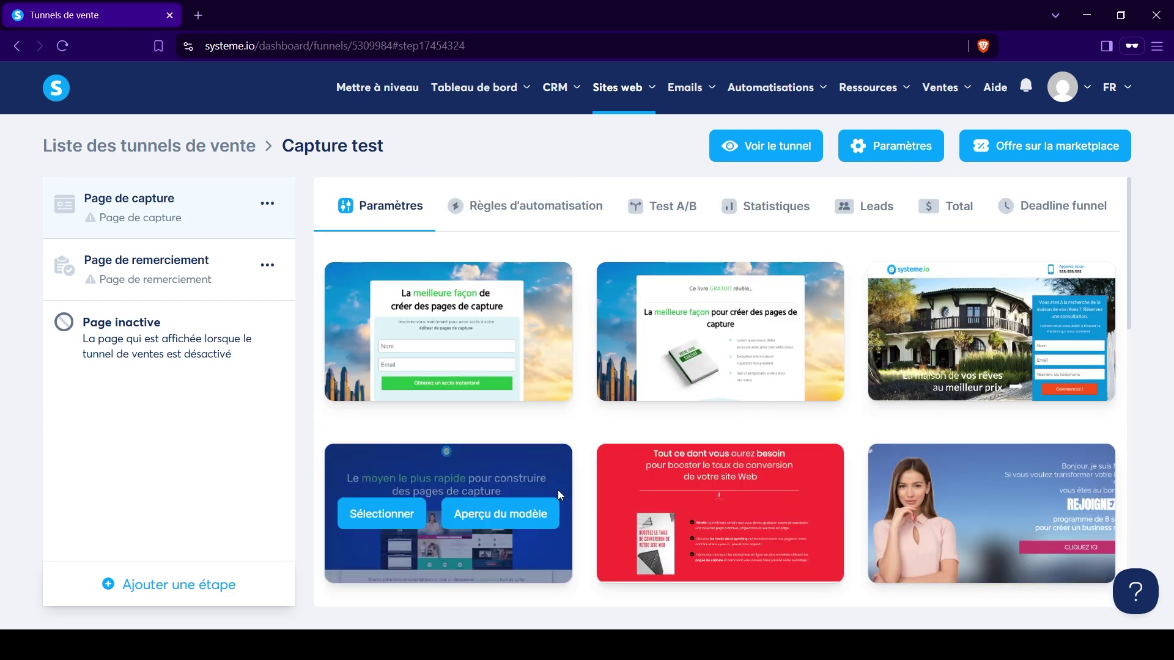
scroll(801, 425, down, 5)
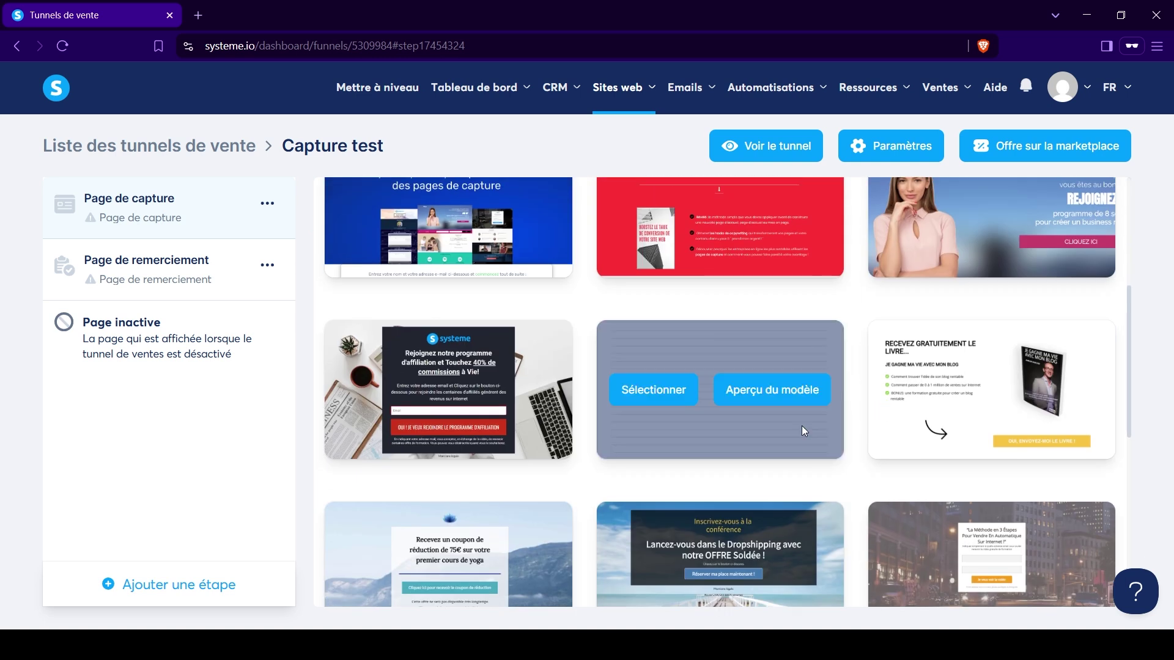
scroll(731, 441, down, 6)
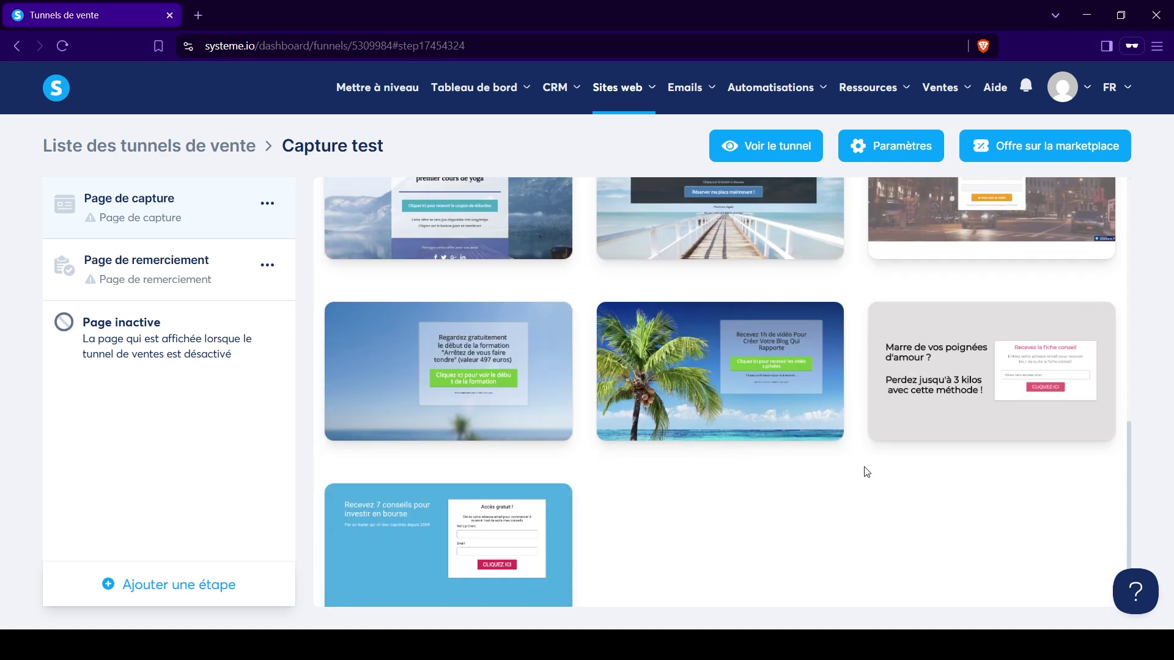
scroll(839, 457, down, 2)
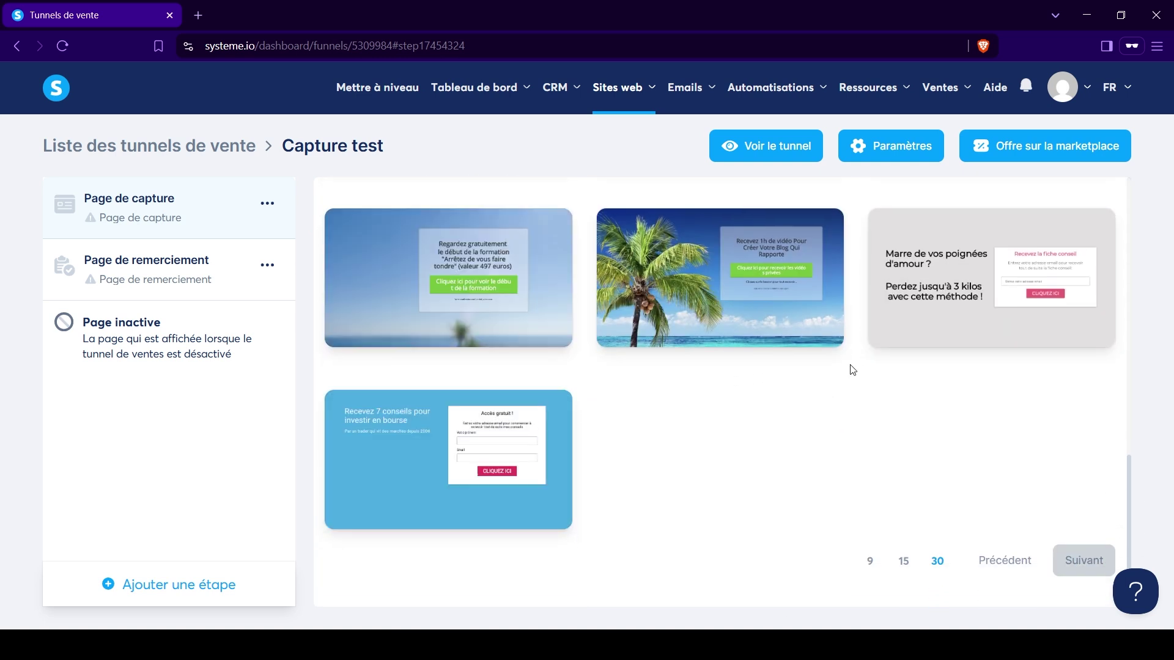
scroll(660, 442, up, 3)
scroll(368, 453, down, 2)
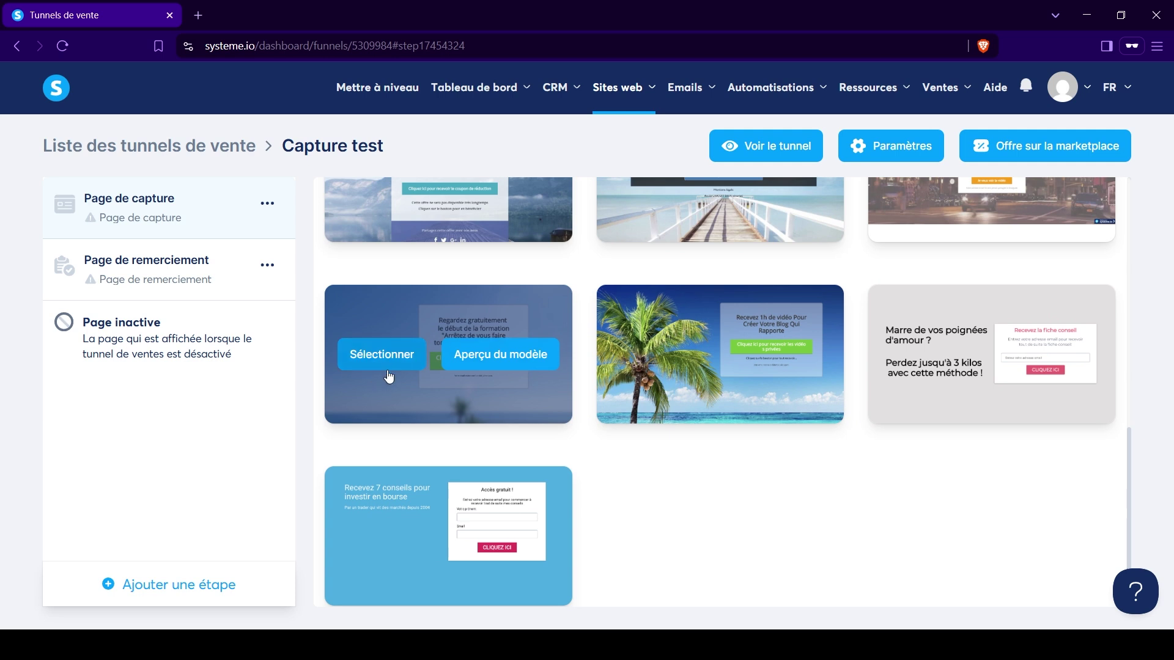
Preview the blurred pool 'Regardez gratuitement' template, then apply it to the capture page.
click(516, 353)
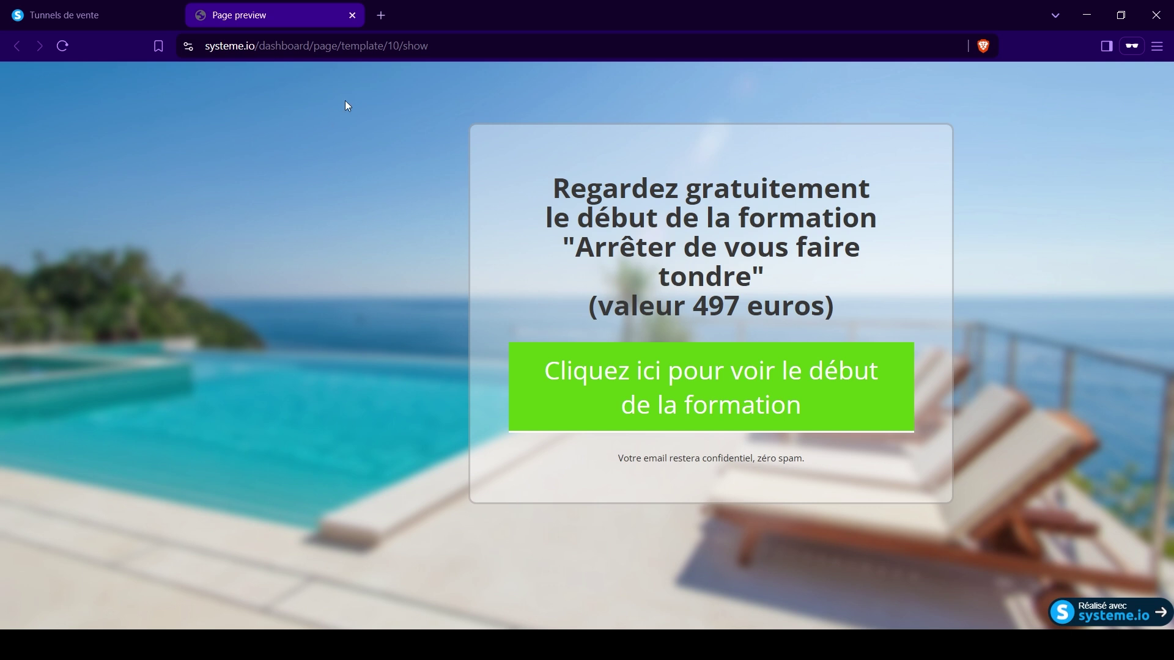
click(352, 15)
click(394, 358)
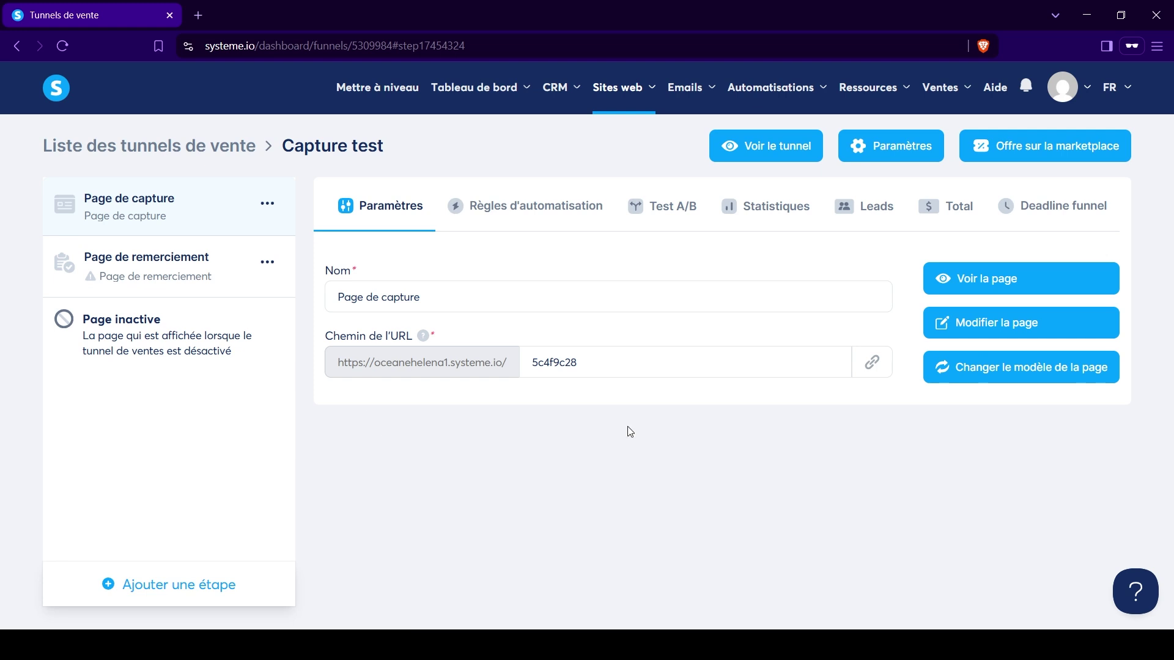
Open the capture page in the systeme.io page editor with Modifier la page.
click(997, 331)
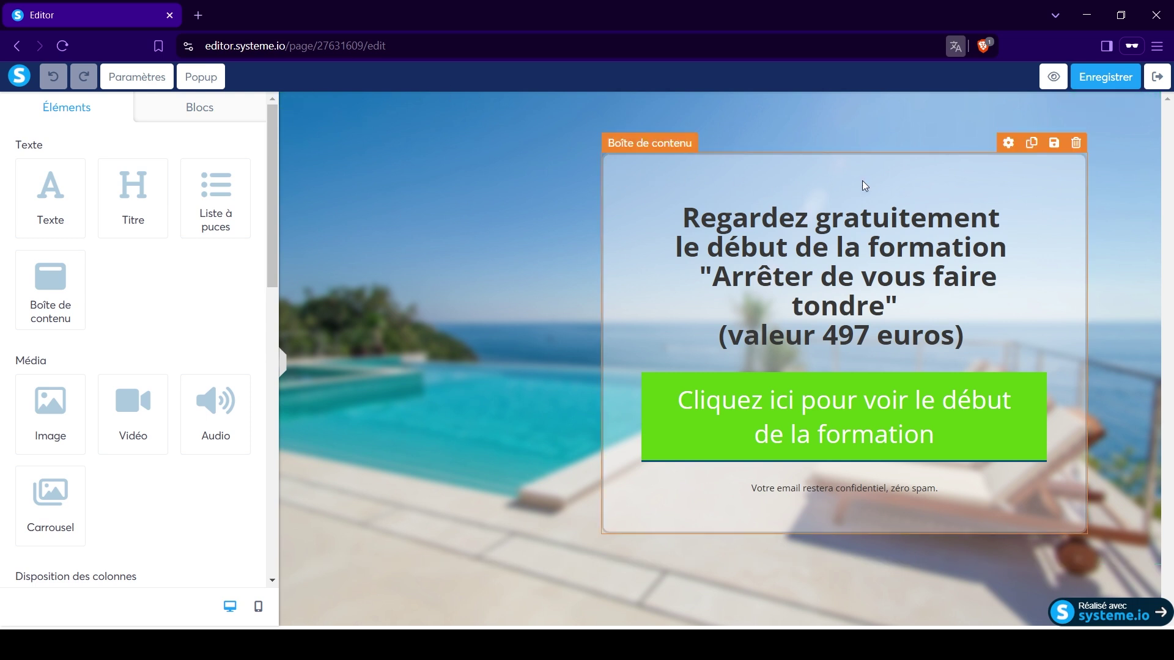
Replace the five-line headline with 'Reçois 1H de formation sur l'affiliation gratuitement'.
click(664, 236)
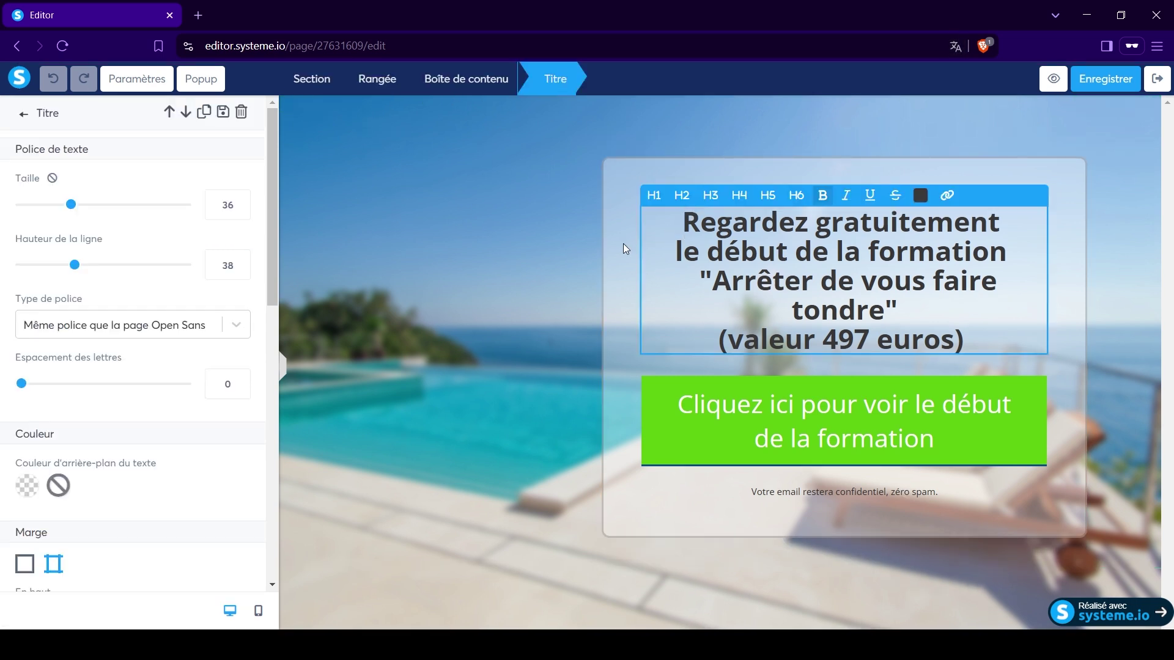
key(Escape)
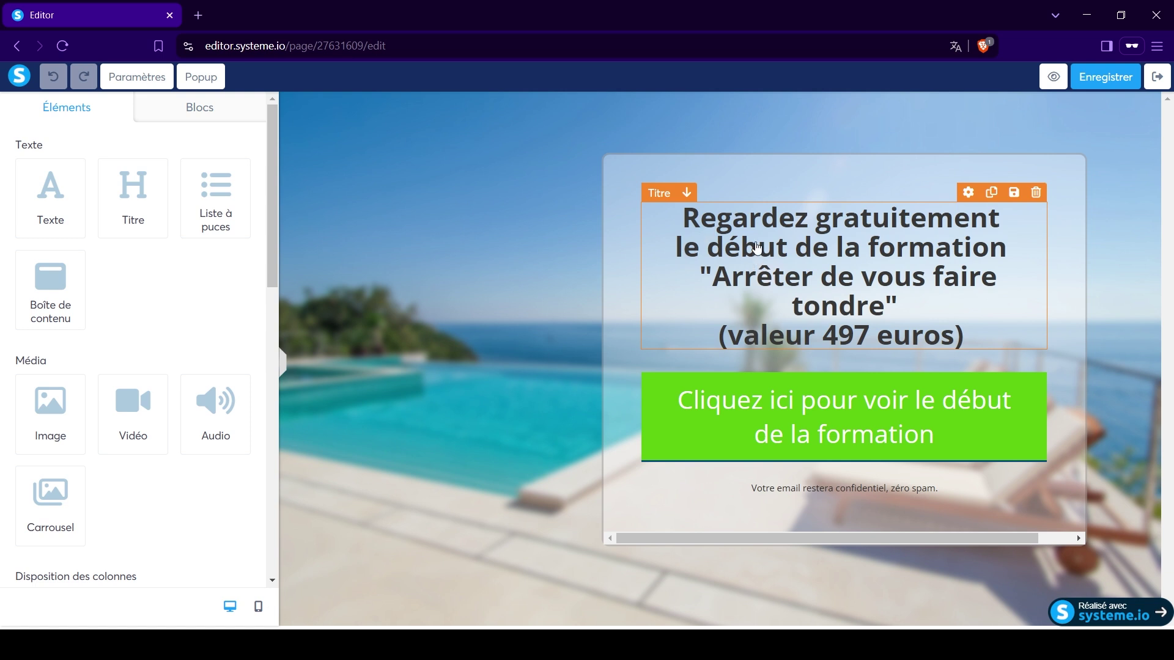
click(752, 239)
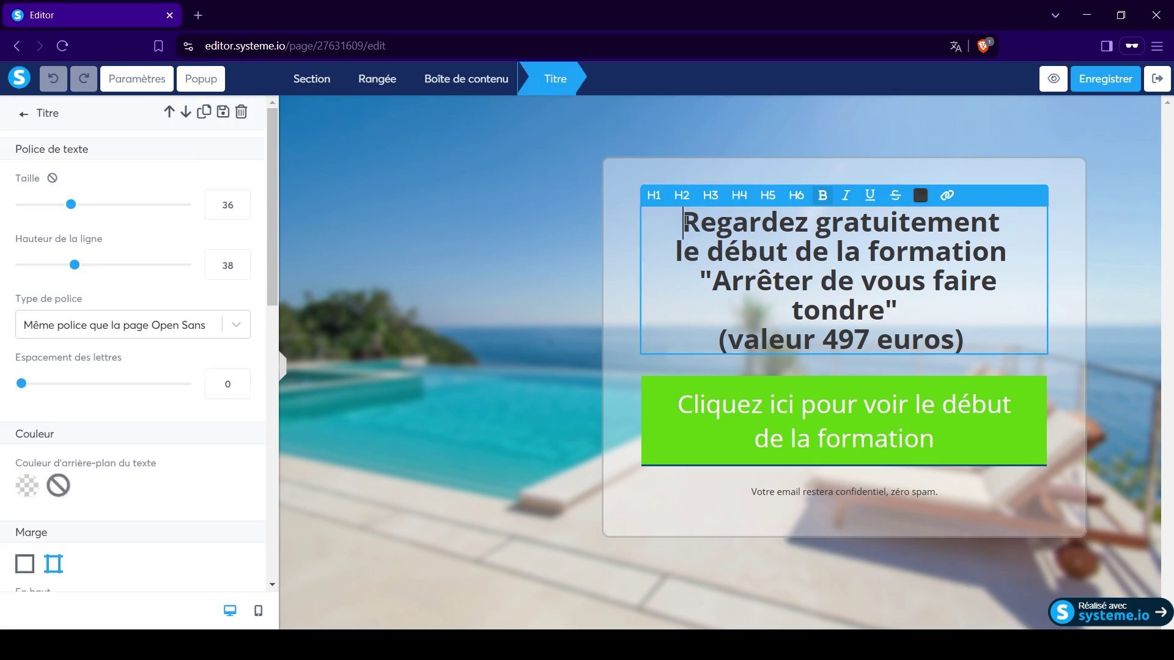
drag(684, 223, 757, 275)
click(761, 264)
triple_click(761, 262)
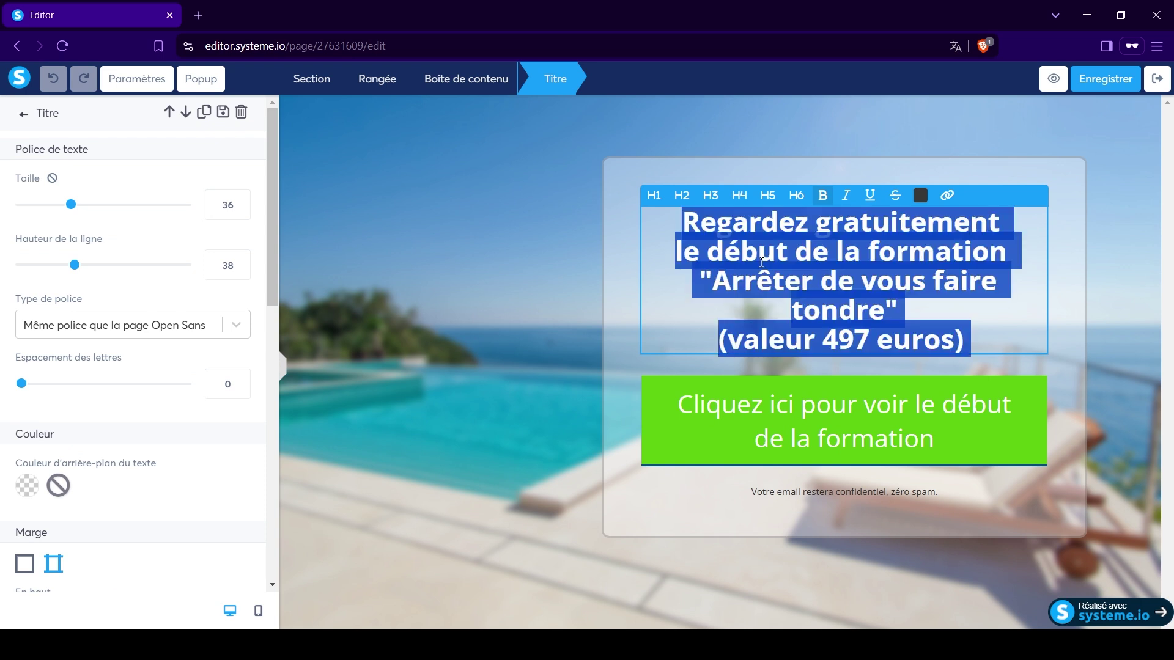
key(BackSpace)
text(R)
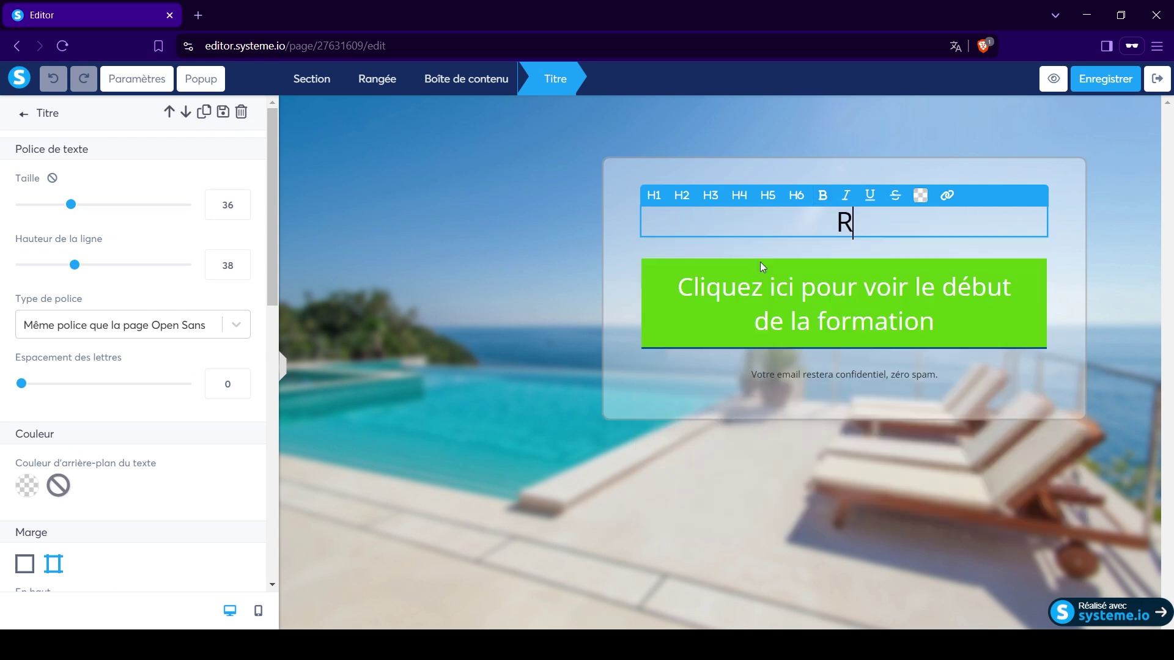
text(e_ois)
key(BackSpace)
key(BackSpace)
key(BackSpace)
key(BackSpace)
text(ç)
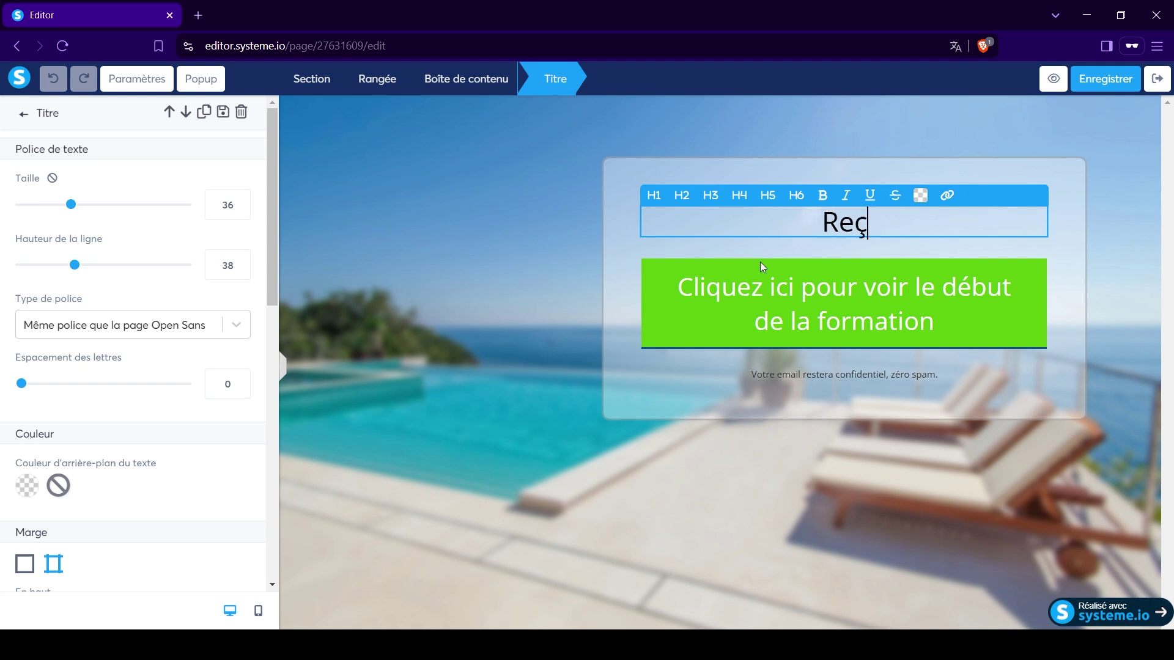
text(ois)
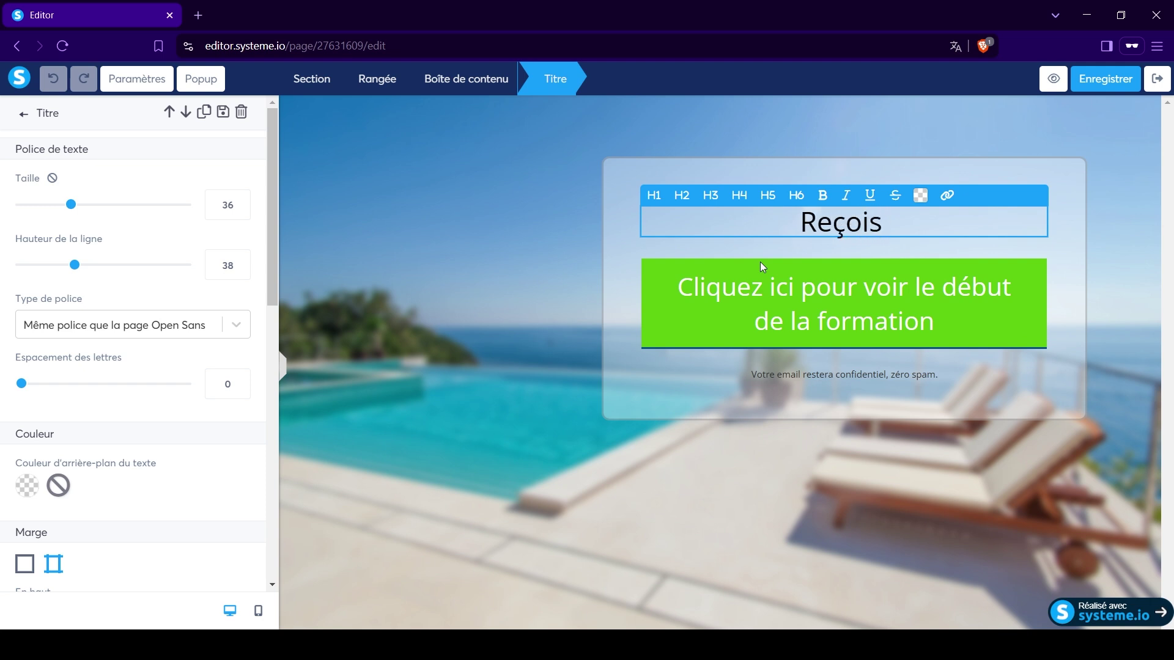
text( 1H de f)
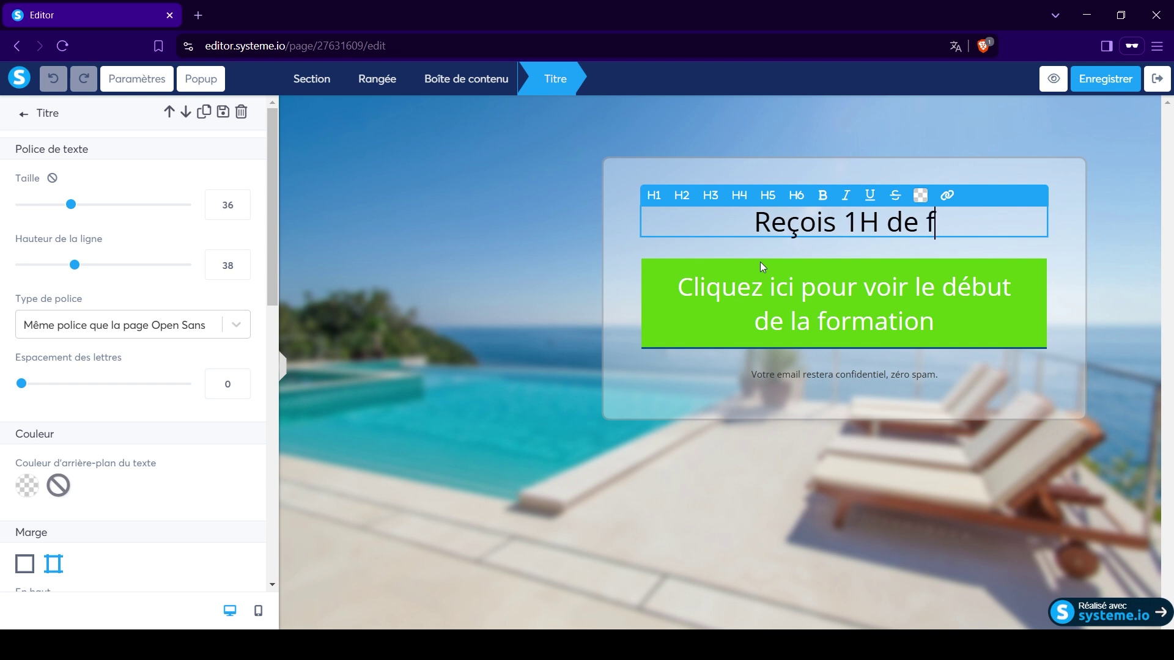
text(ormation s)
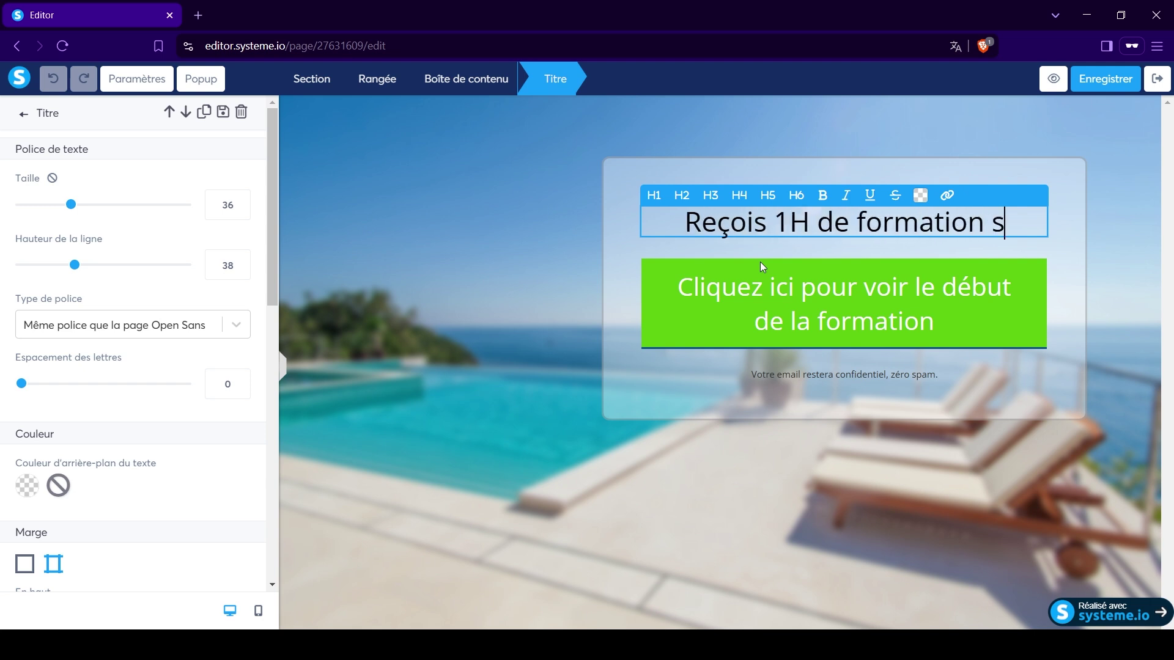
text(ur l'af)
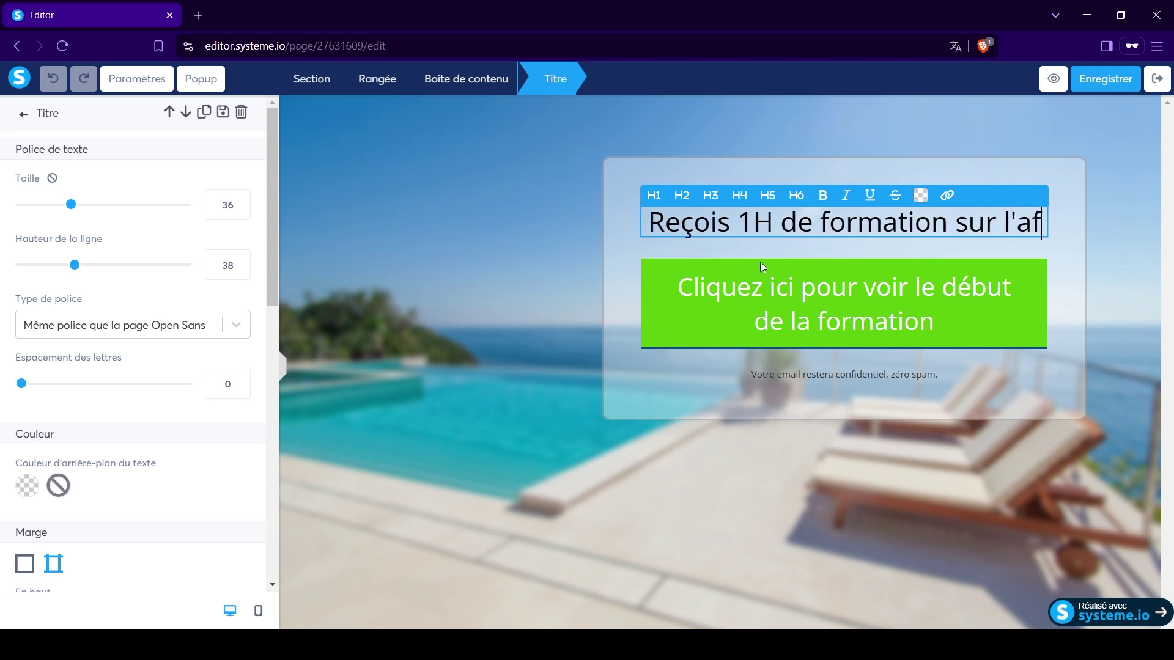
text(filia)
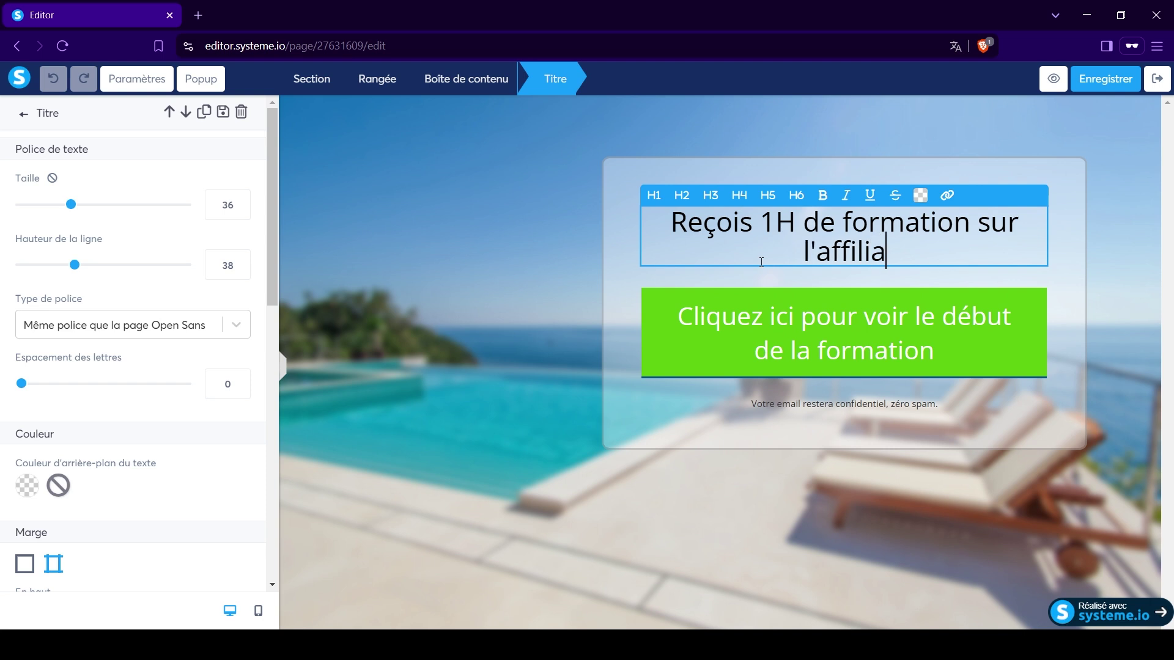
text(tion gr)
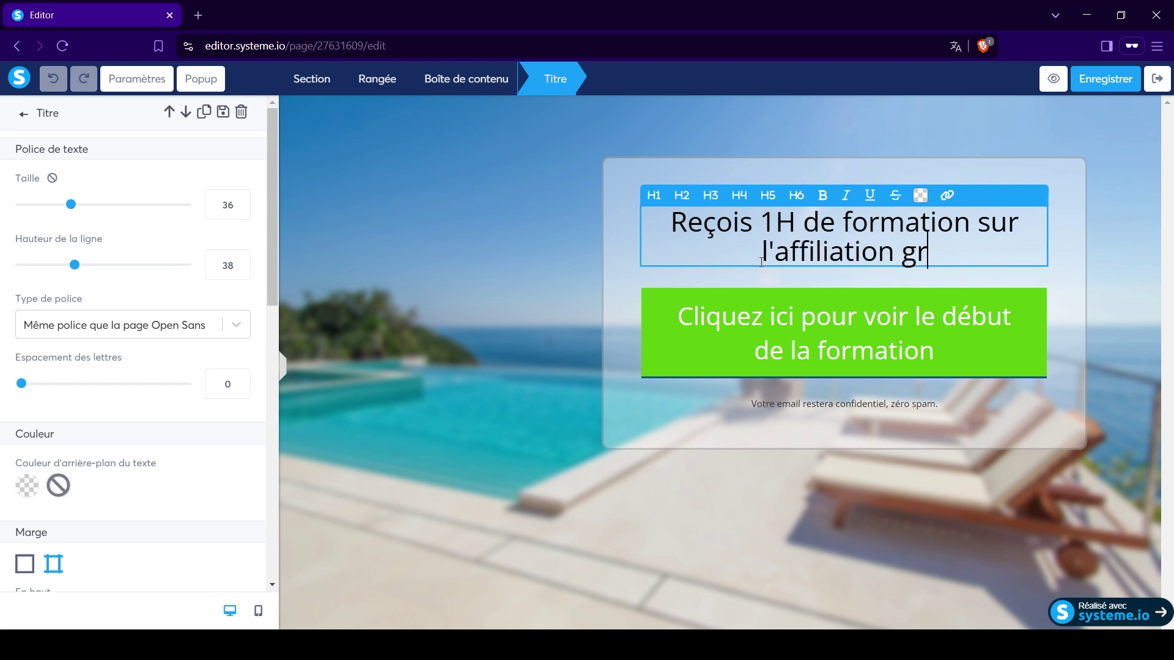
text(atuitement)
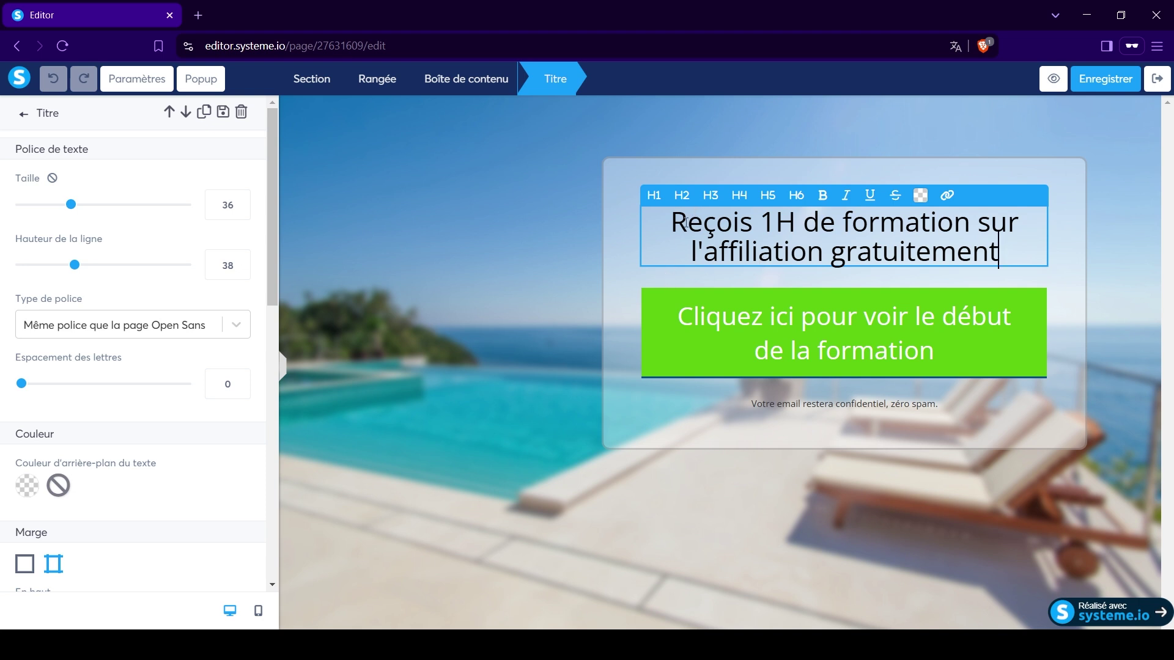
drag(674, 223, 1019, 248)
click(920, 196)
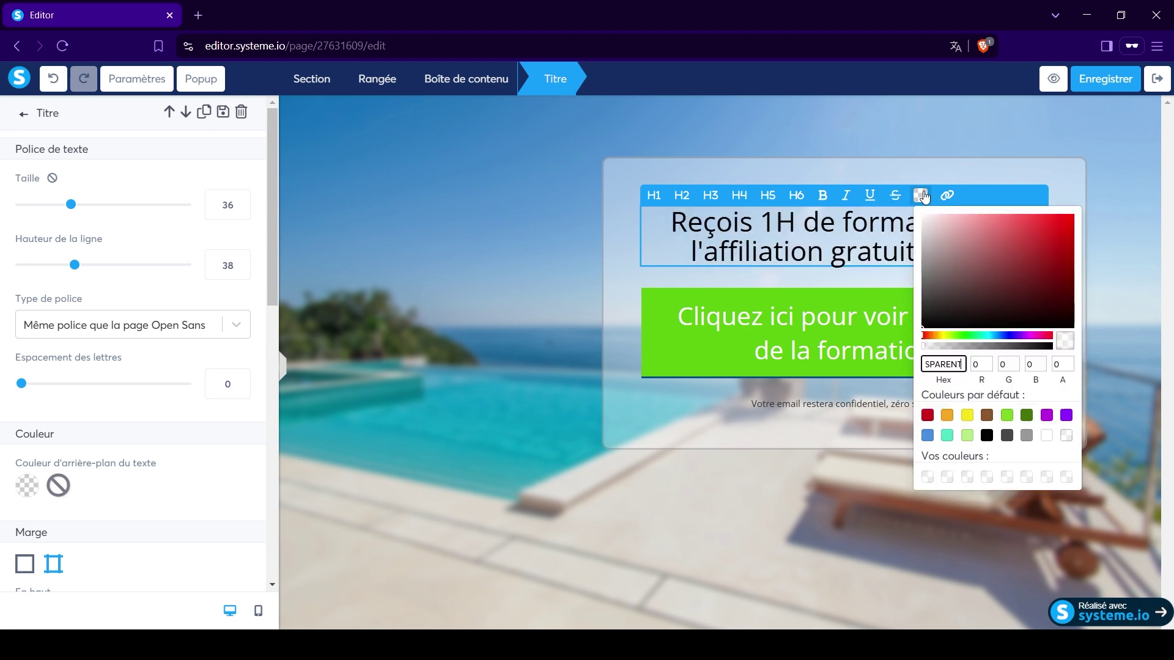
click(926, 416)
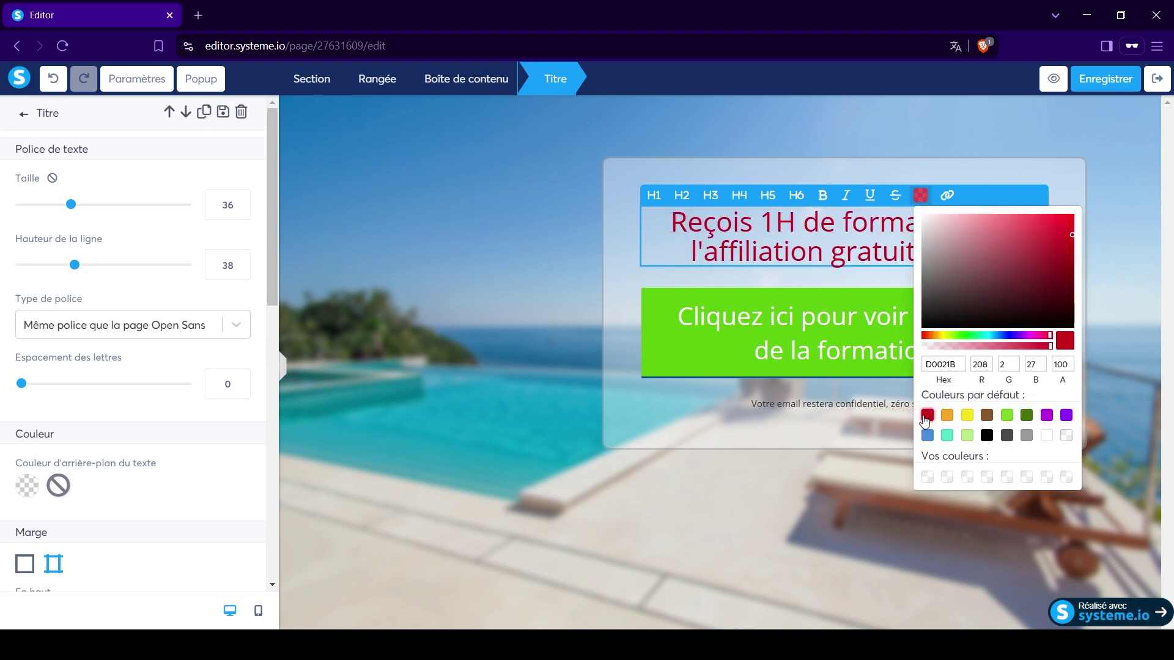
click(736, 248)
drag(681, 223, 1015, 248)
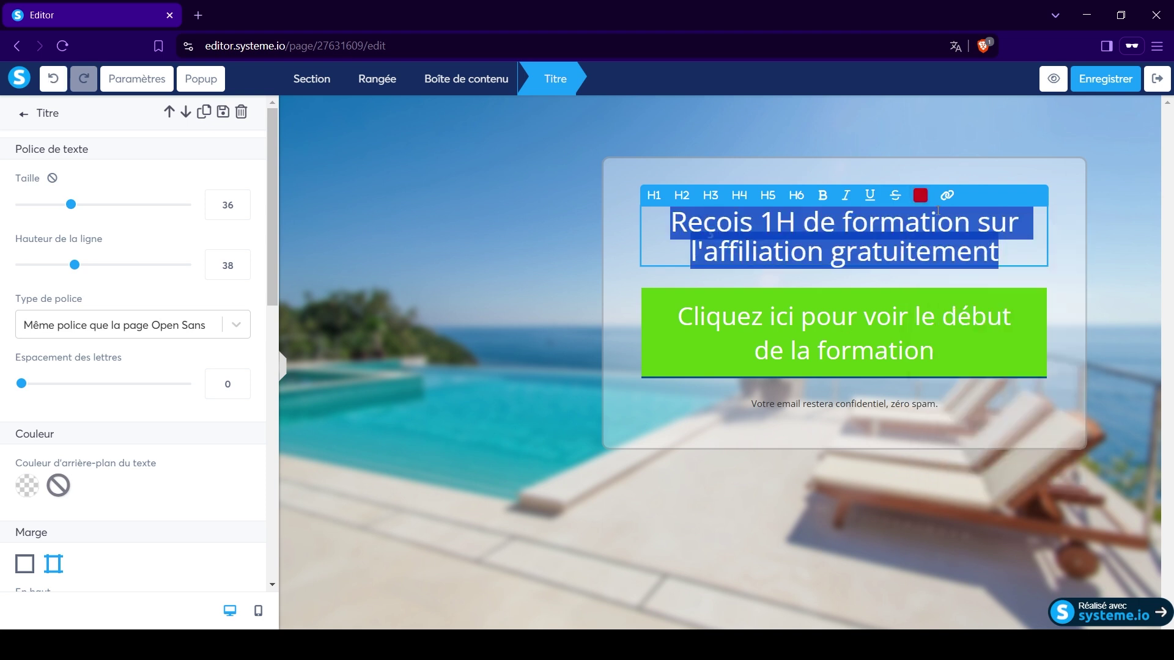
click(921, 196)
click(987, 435)
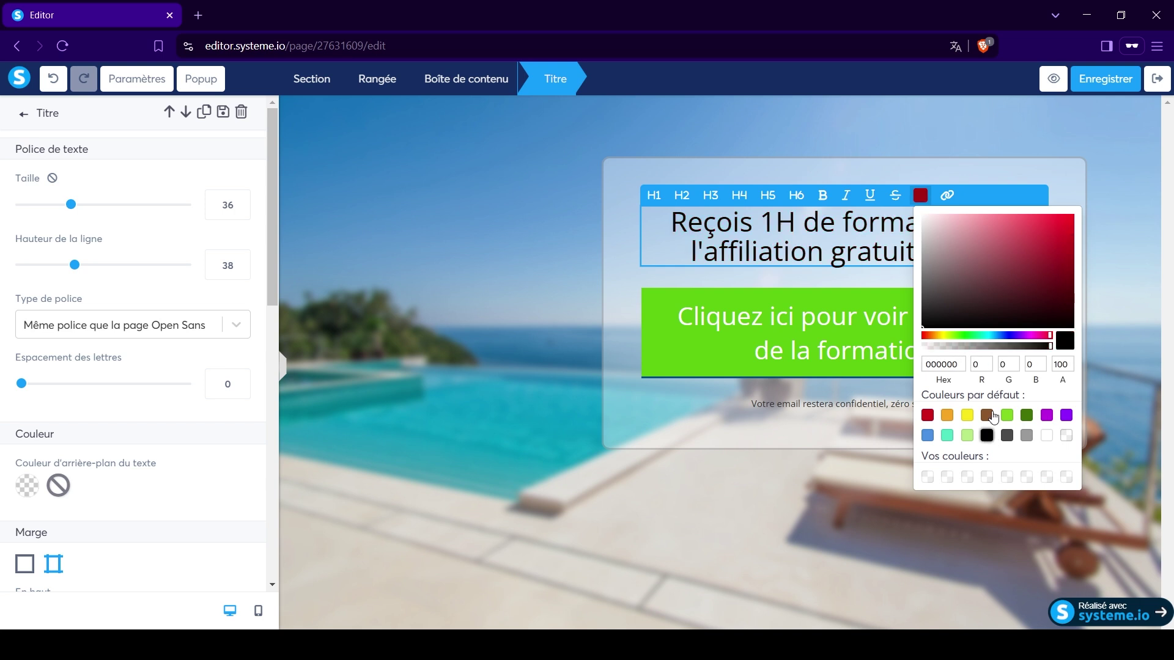
click(775, 238)
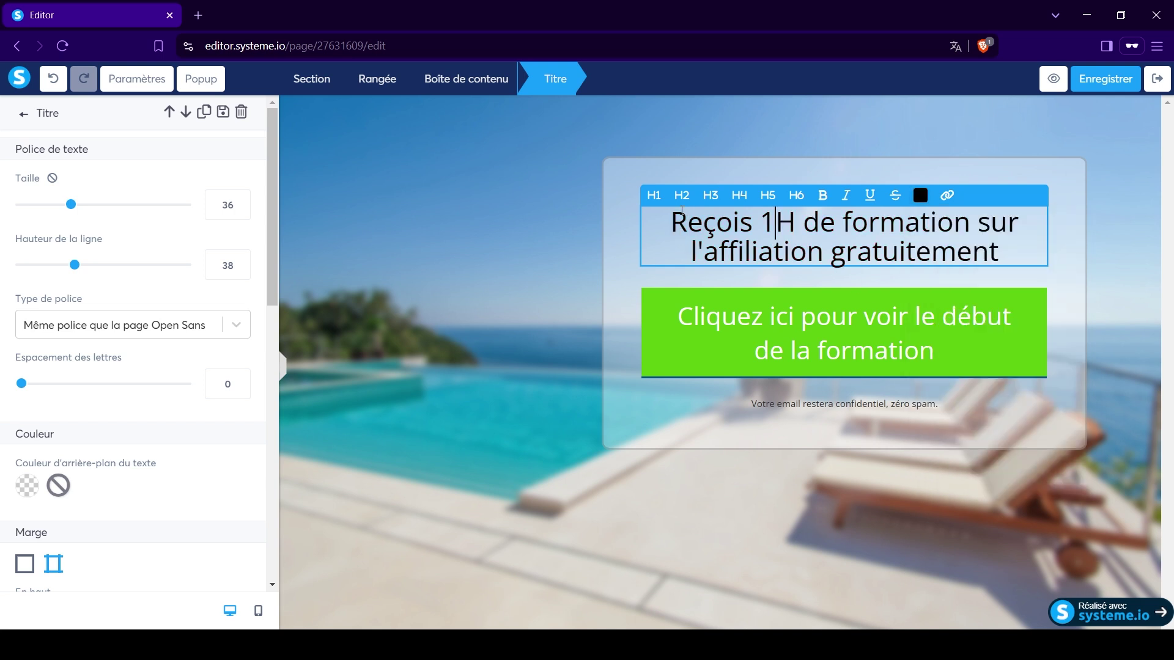
click(242, 209)
click(242, 208)
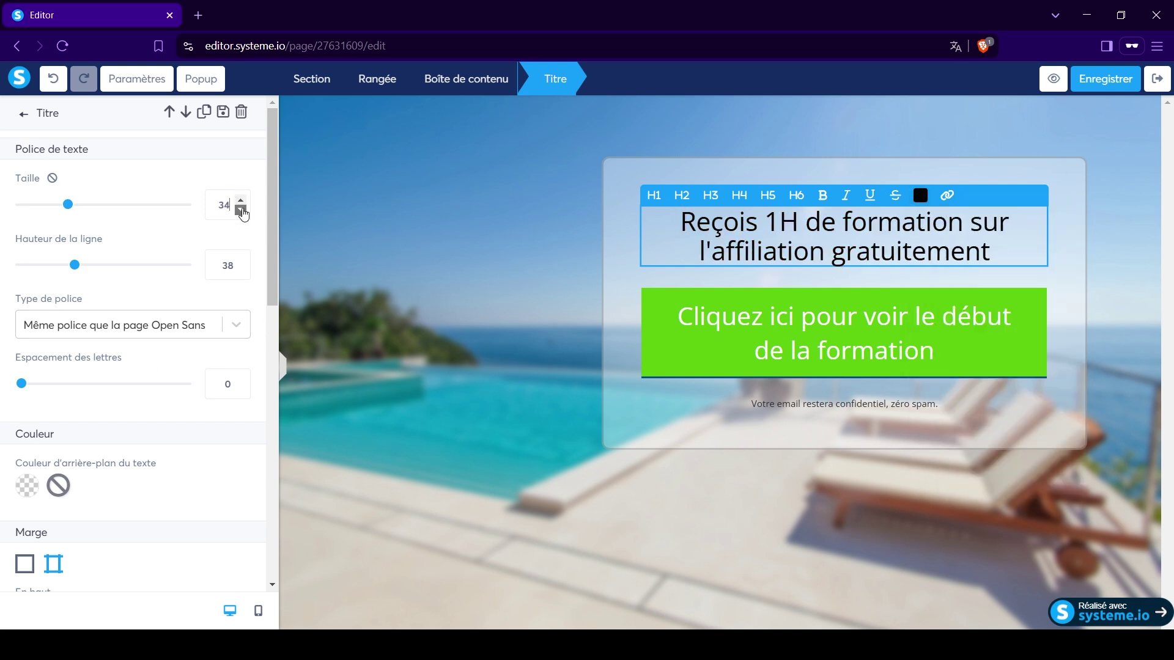
click(241, 202)
click(241, 203)
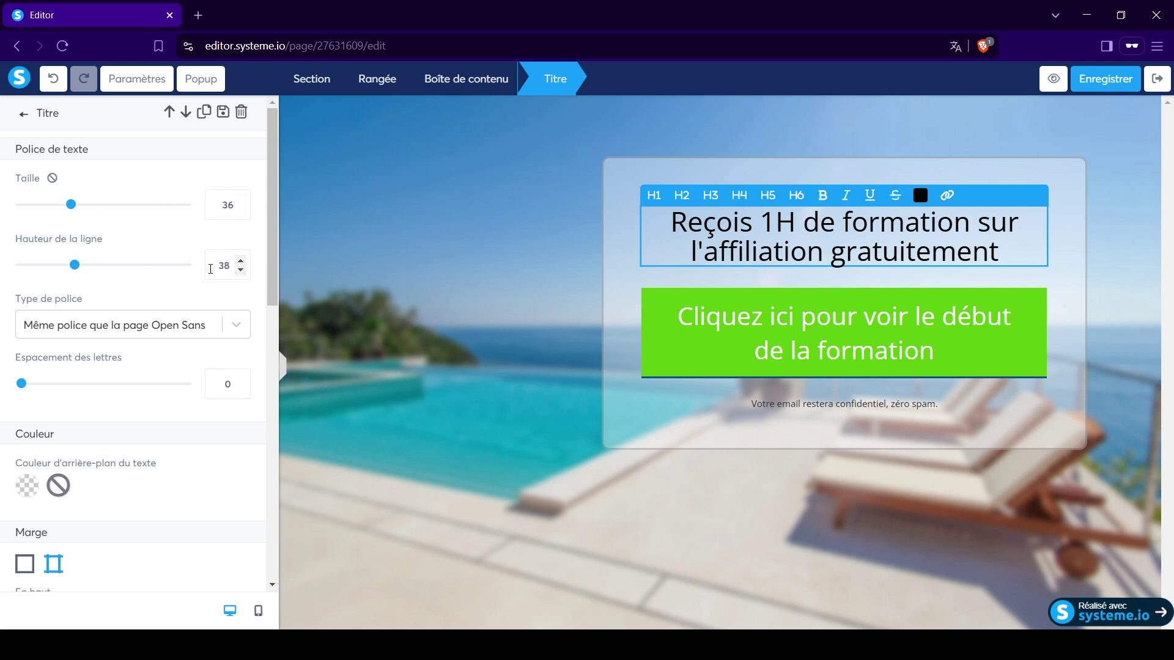
drag(71, 271, 76, 270)
Set the headline font to Polices Google Montserrat, style Bold 700.
click(244, 329)
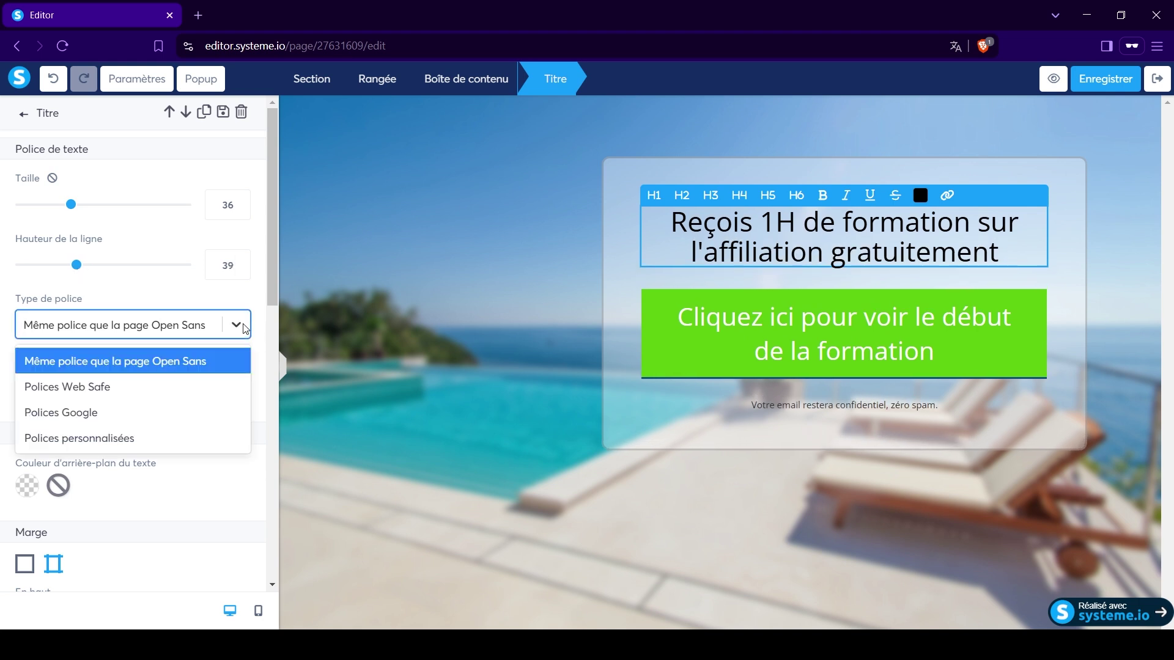
click(244, 328)
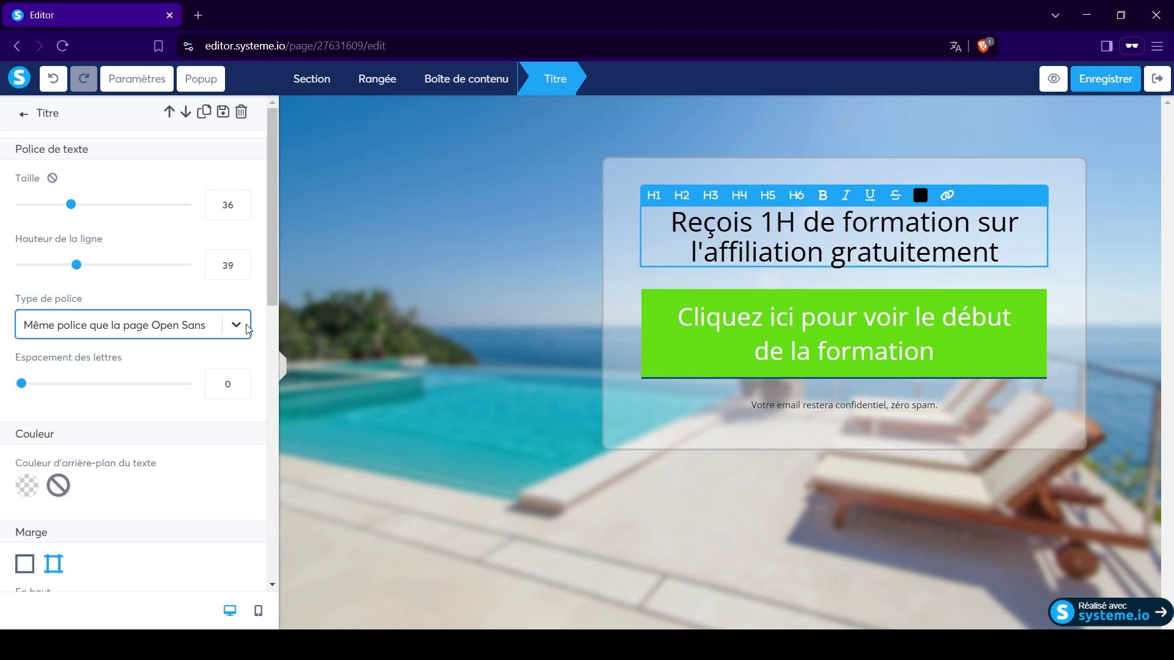
click(248, 329)
click(87, 411)
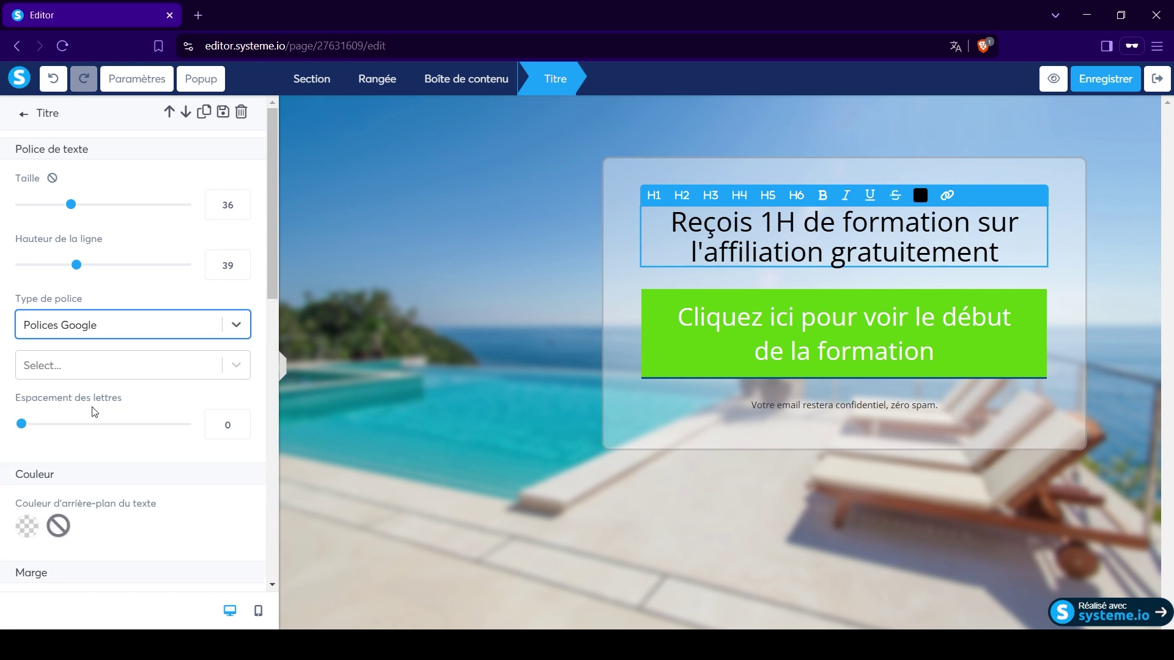
click(110, 365)
click(108, 450)
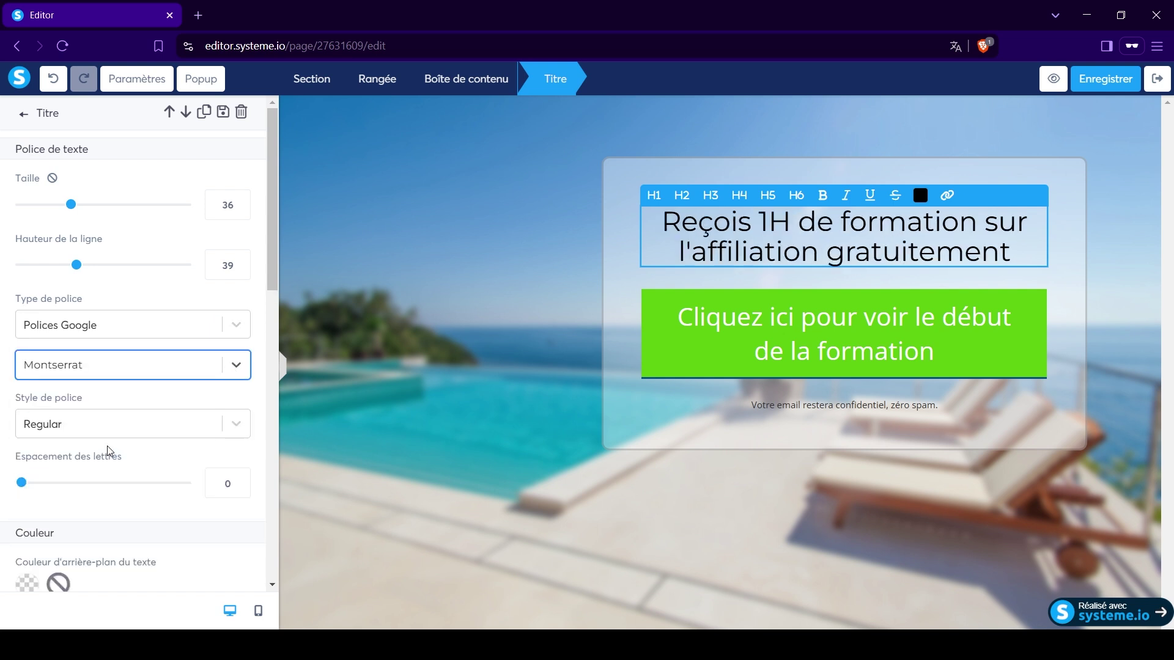
click(239, 424)
scroll(147, 509, down, 3)
scroll(103, 525, down, 1)
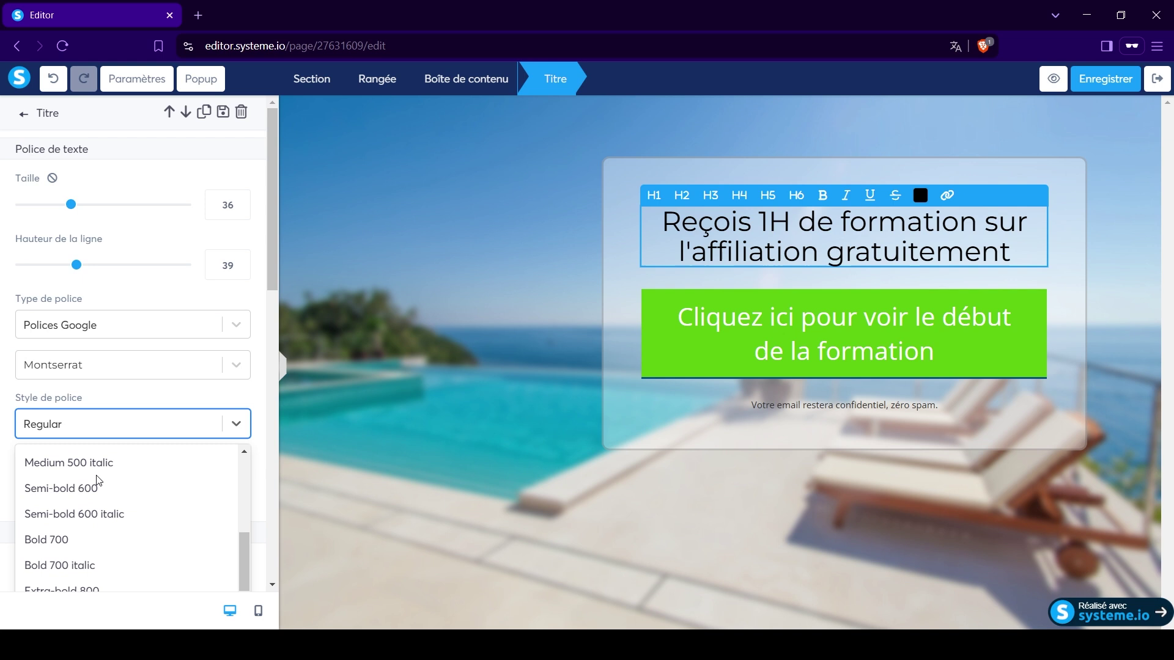
click(84, 539)
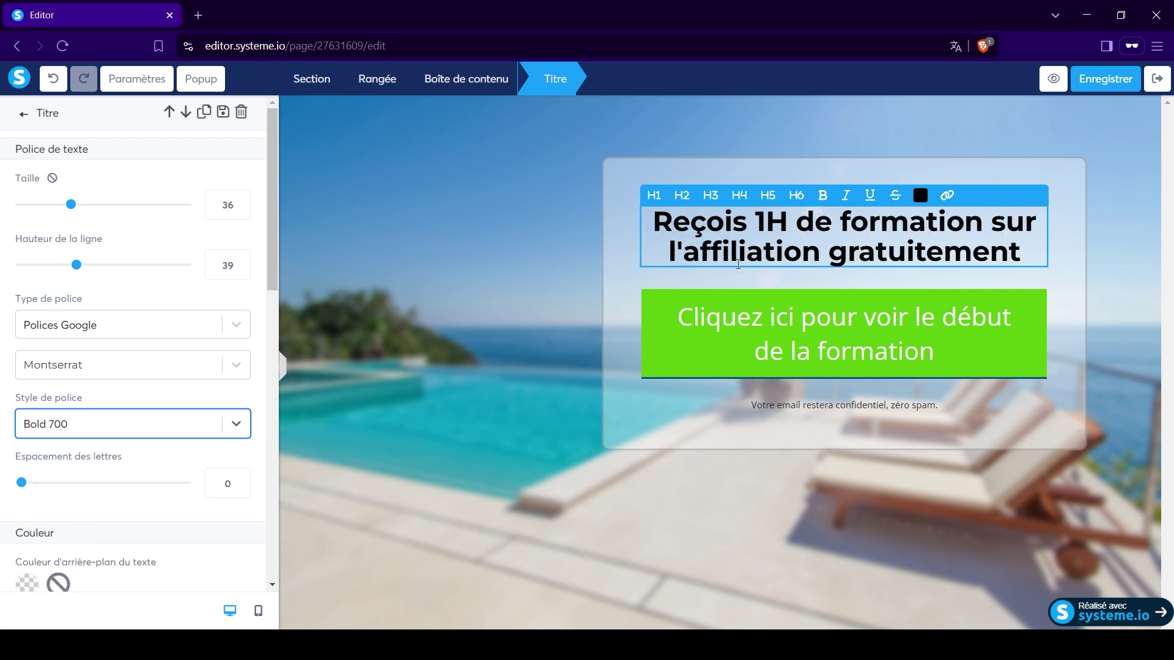
click(546, 263)
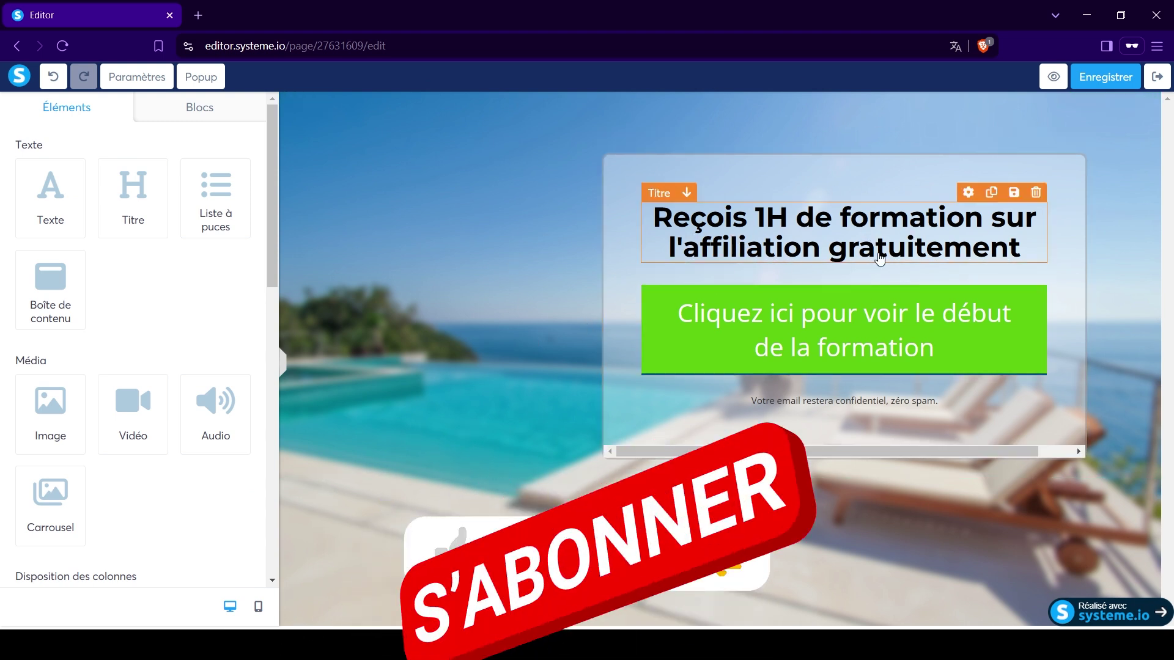
Inspect Popup №1 and its email field settings from the green button's popups list.
click(831, 324)
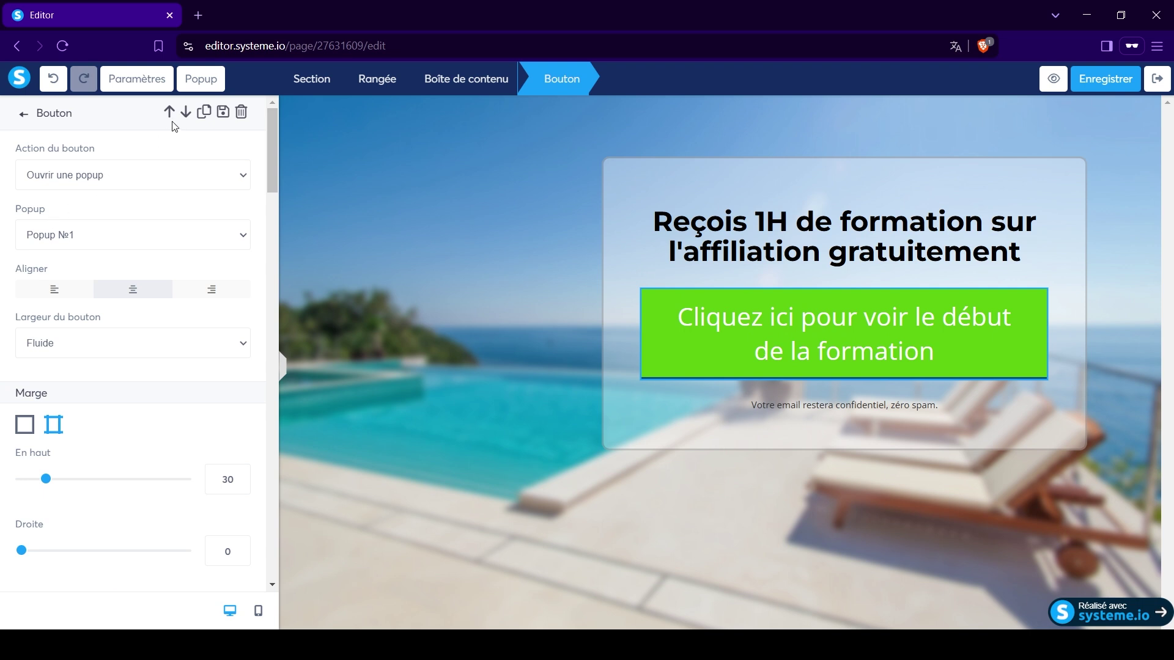
click(214, 79)
click(236, 113)
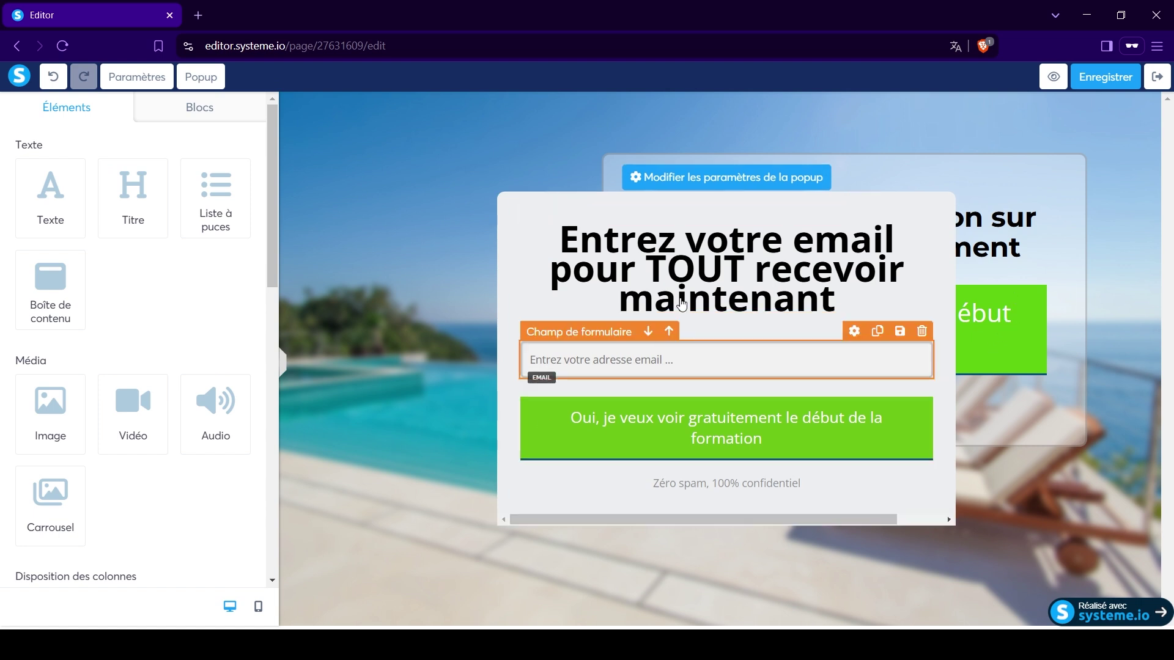
click(590, 361)
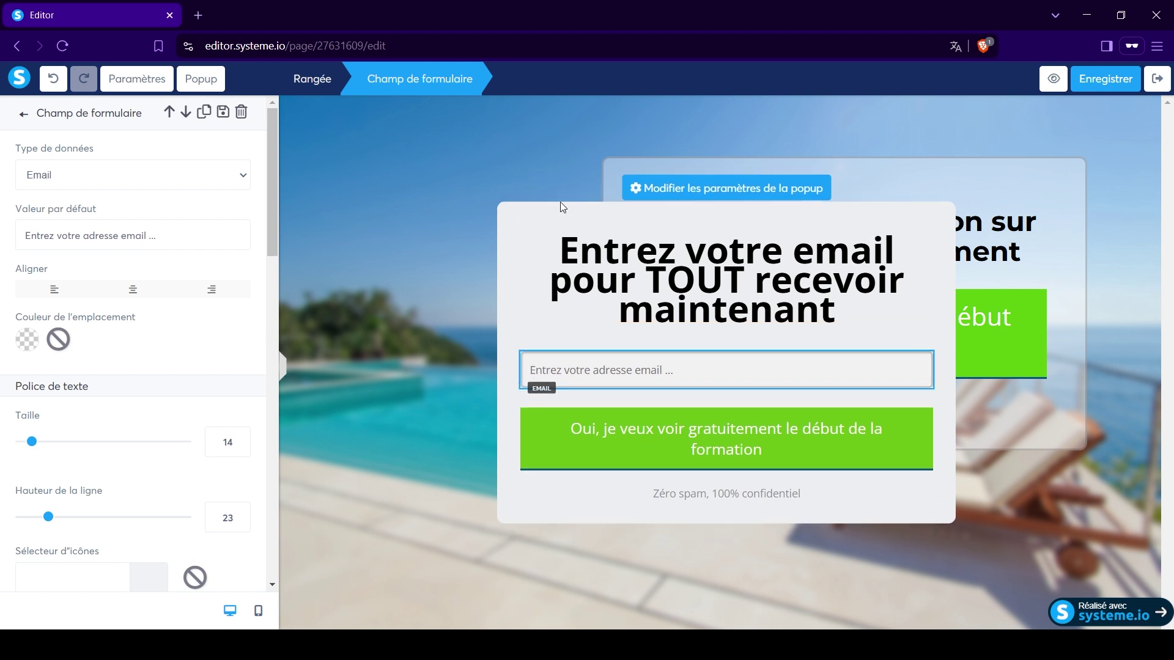
click(362, 182)
Delete Popup №1 from the popups list and reselect the call-to-action button.
click(201, 78)
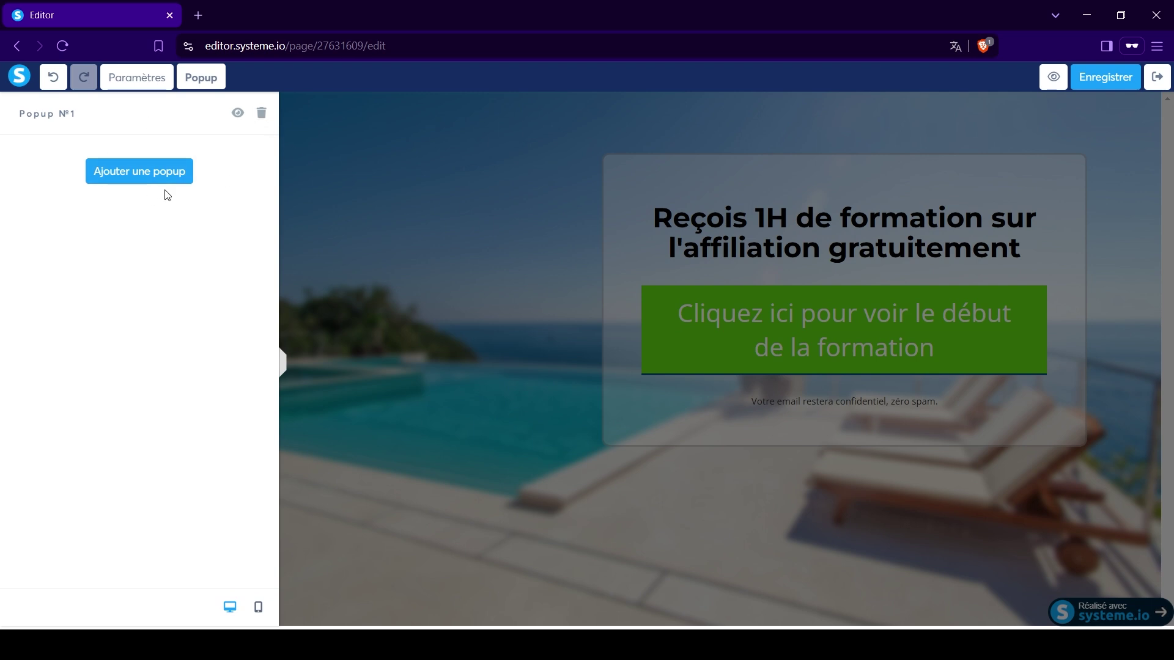
click(261, 113)
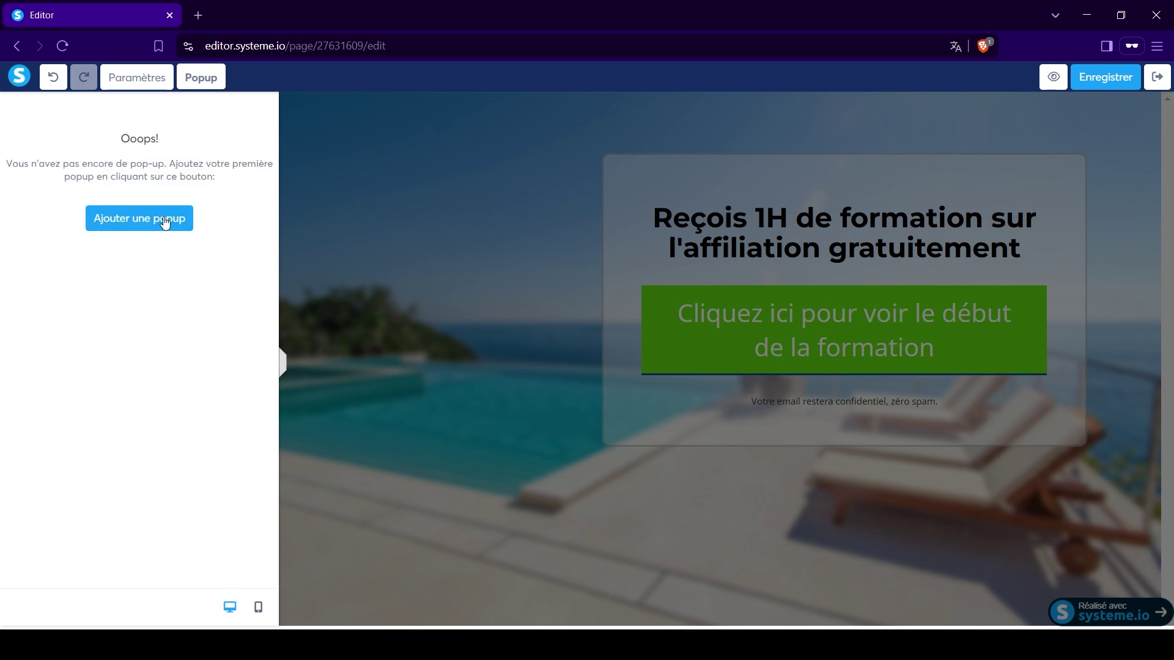
click(136, 77)
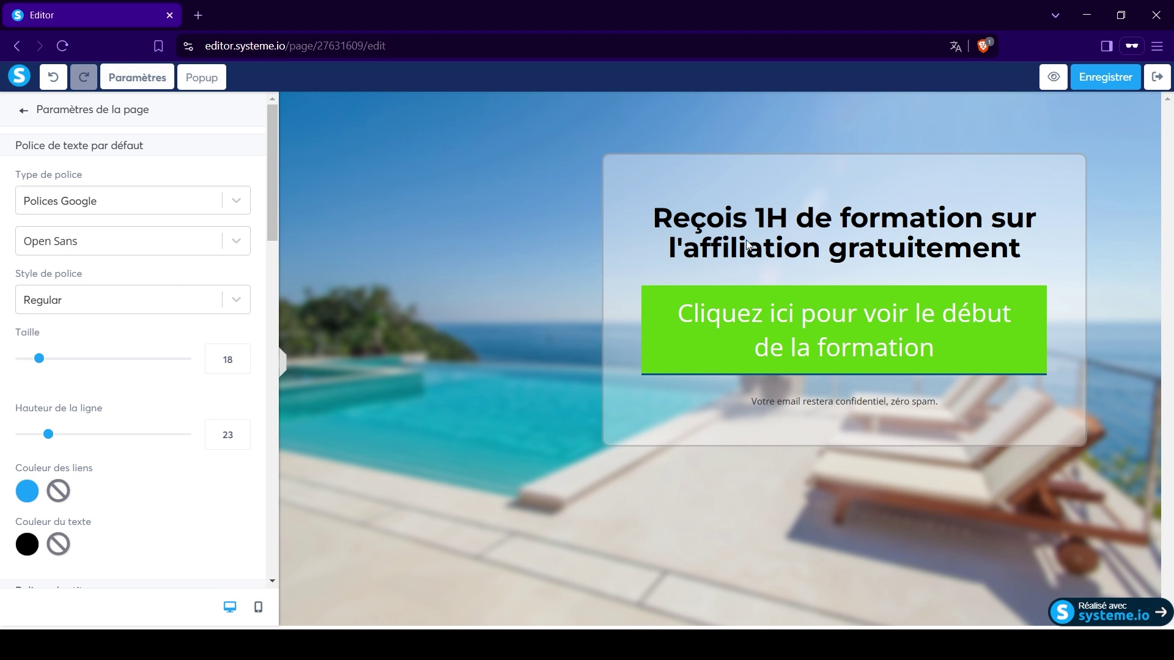
click(731, 316)
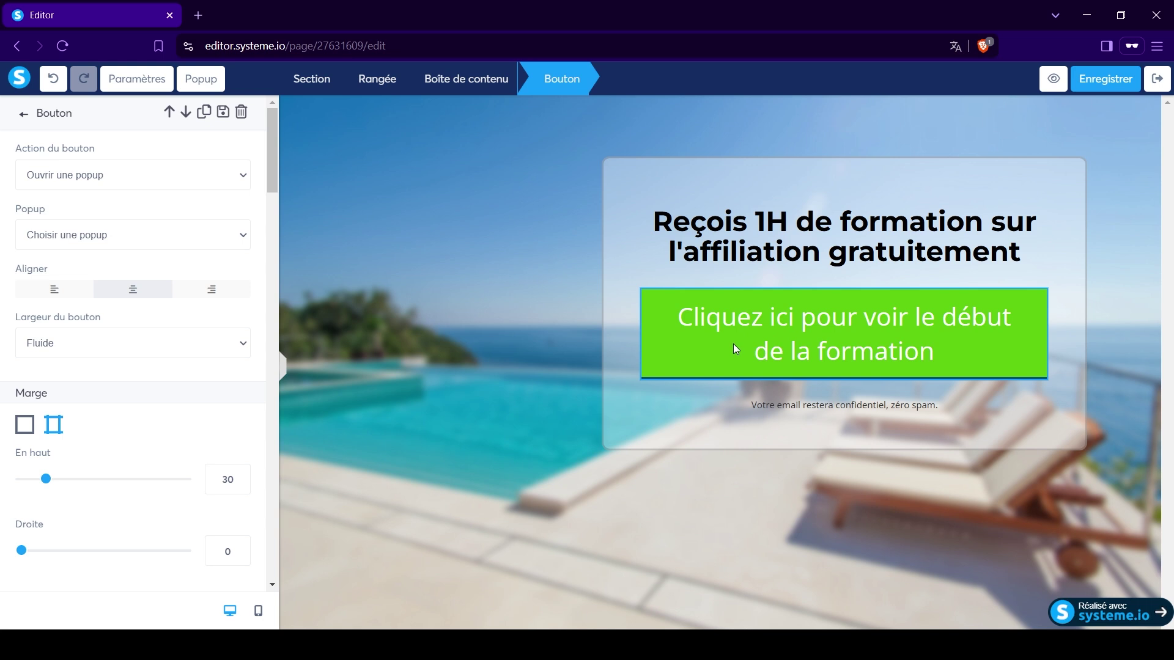
Change the call-to-action button background to the red preset D0021B.
scroll(160, 419, down, 10)
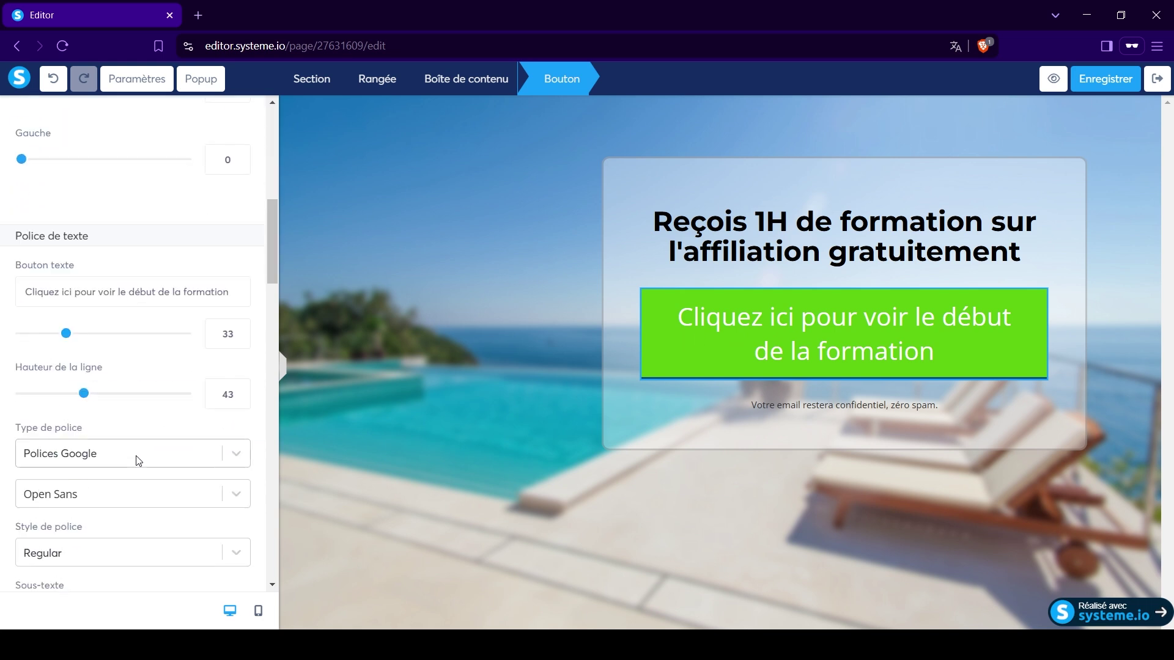
click(27, 559)
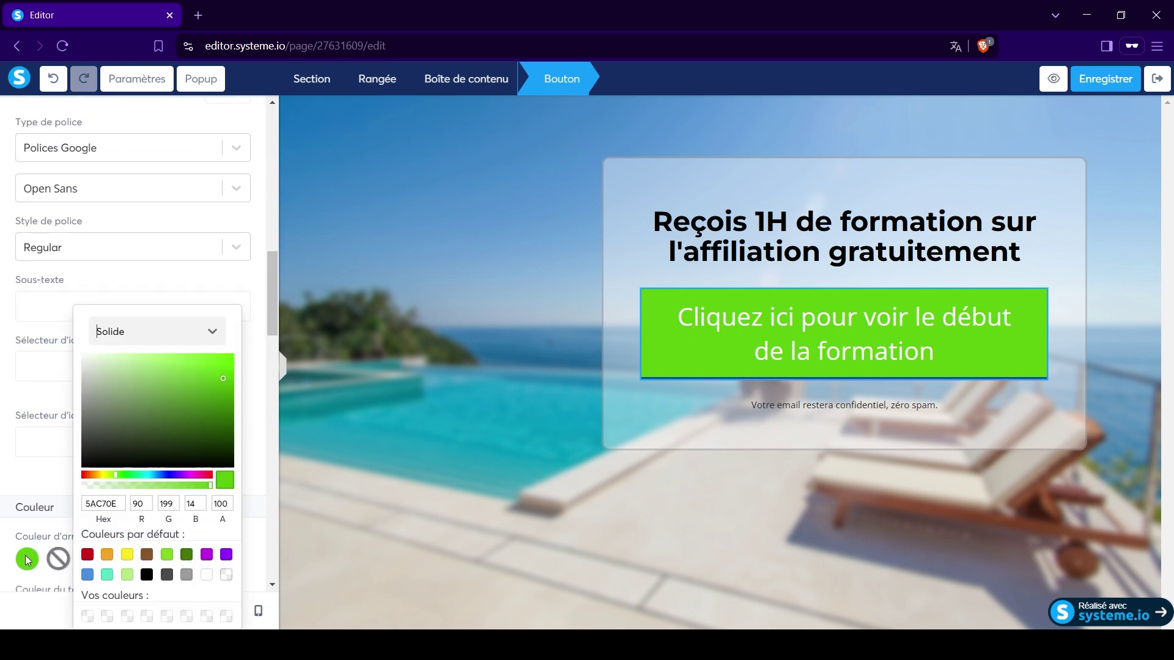
click(87, 554)
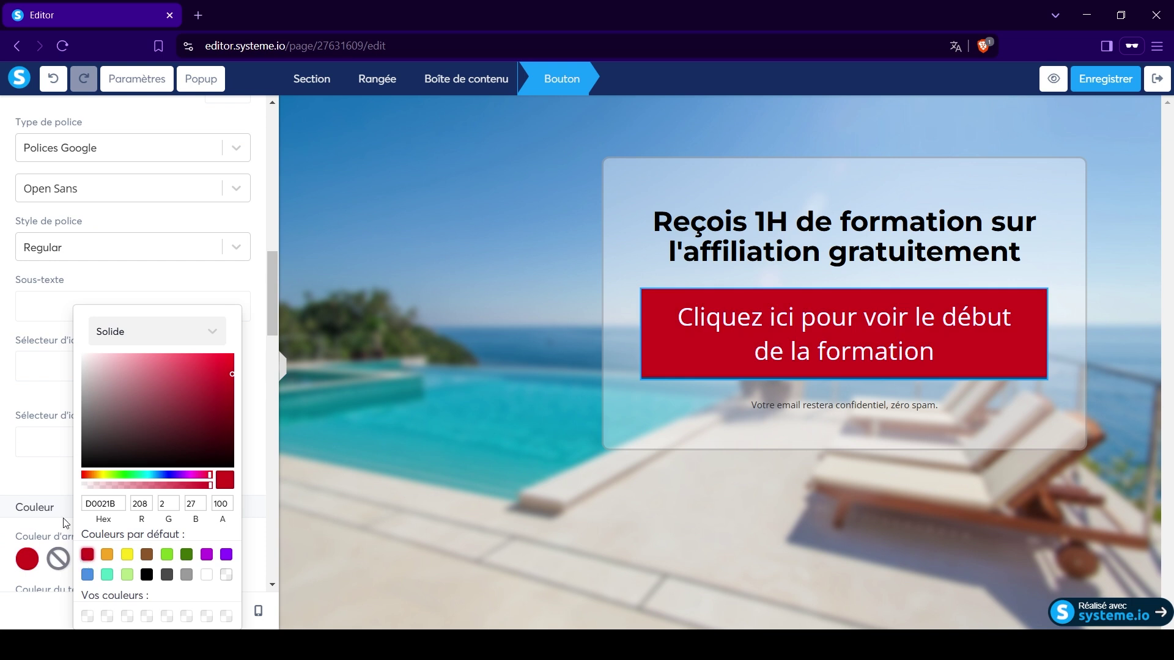
click(34, 489)
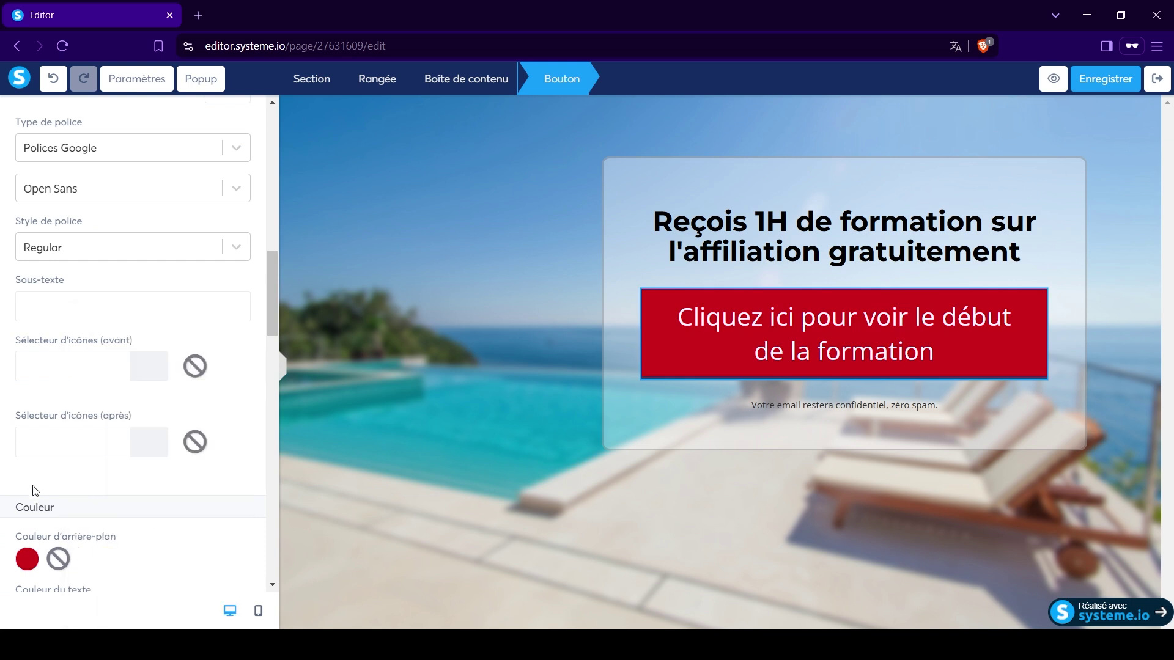
click(709, 433)
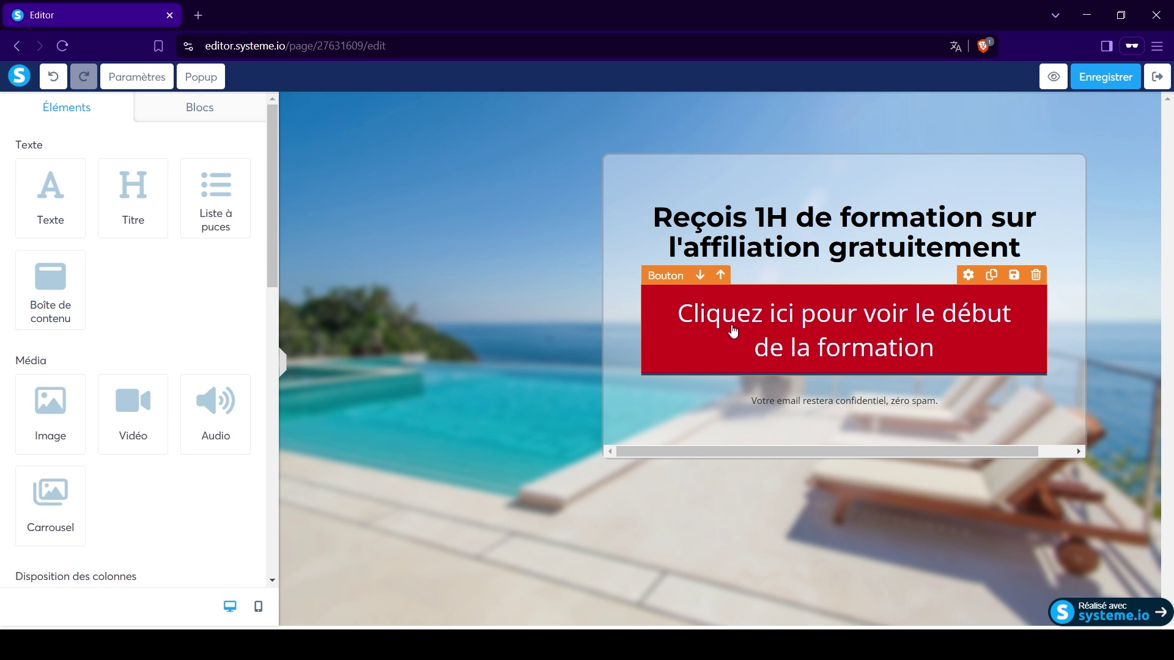
click(967, 277)
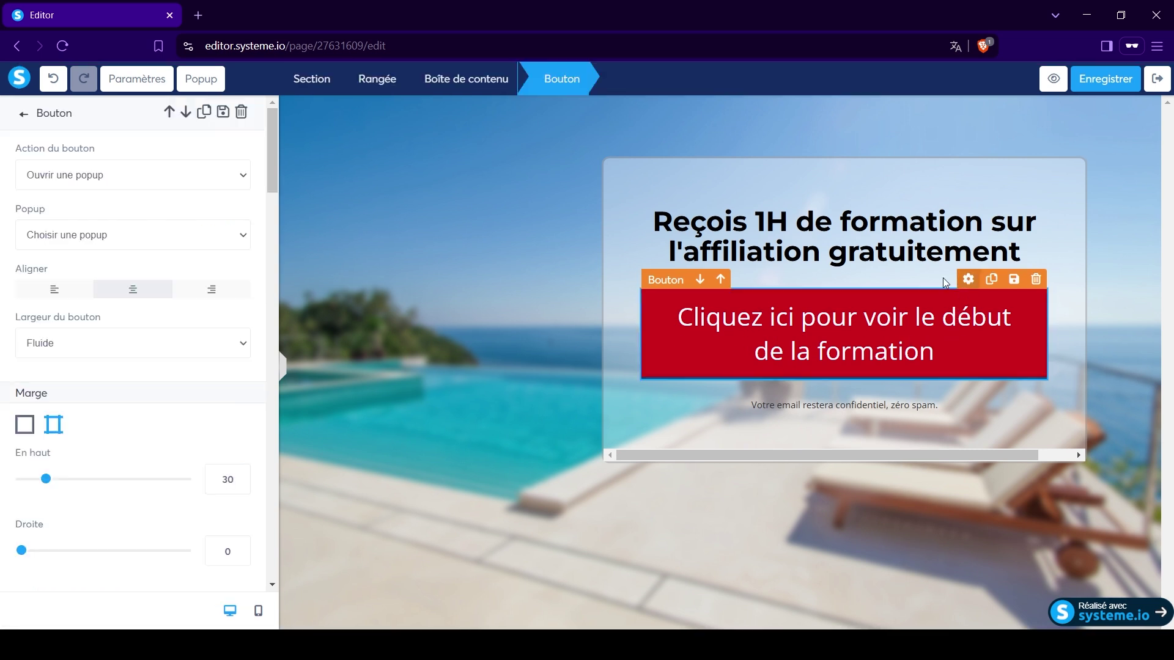
Remove the blue border colour from the red button.
scroll(188, 417, down, 5)
scroll(187, 417, down, 10)
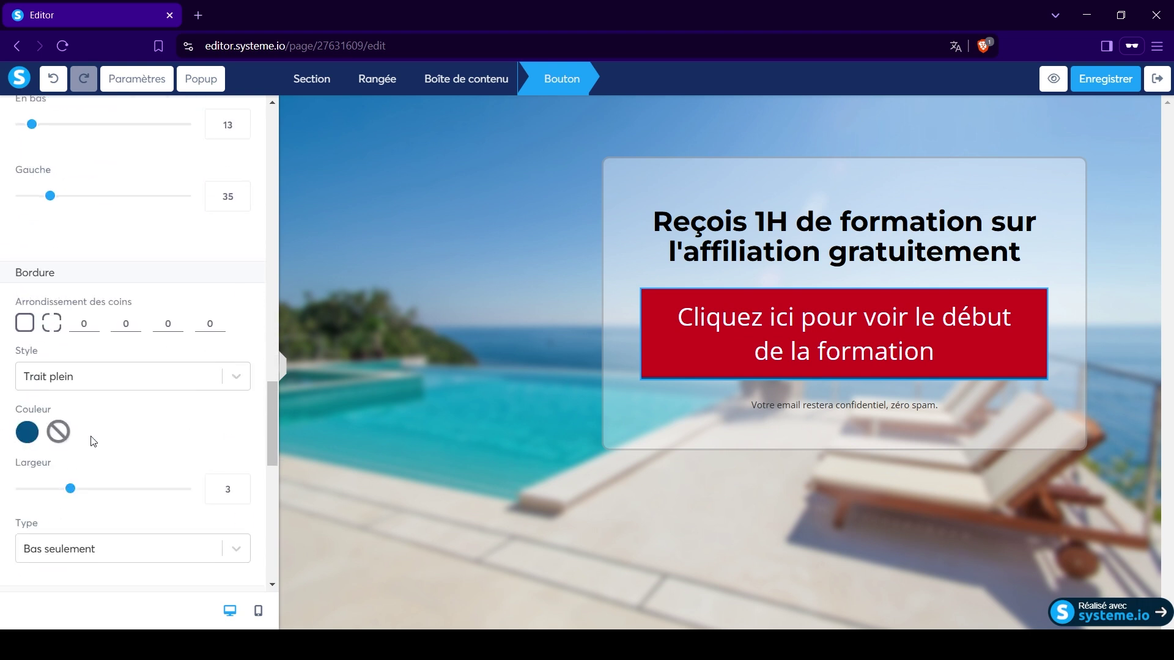
click(58, 433)
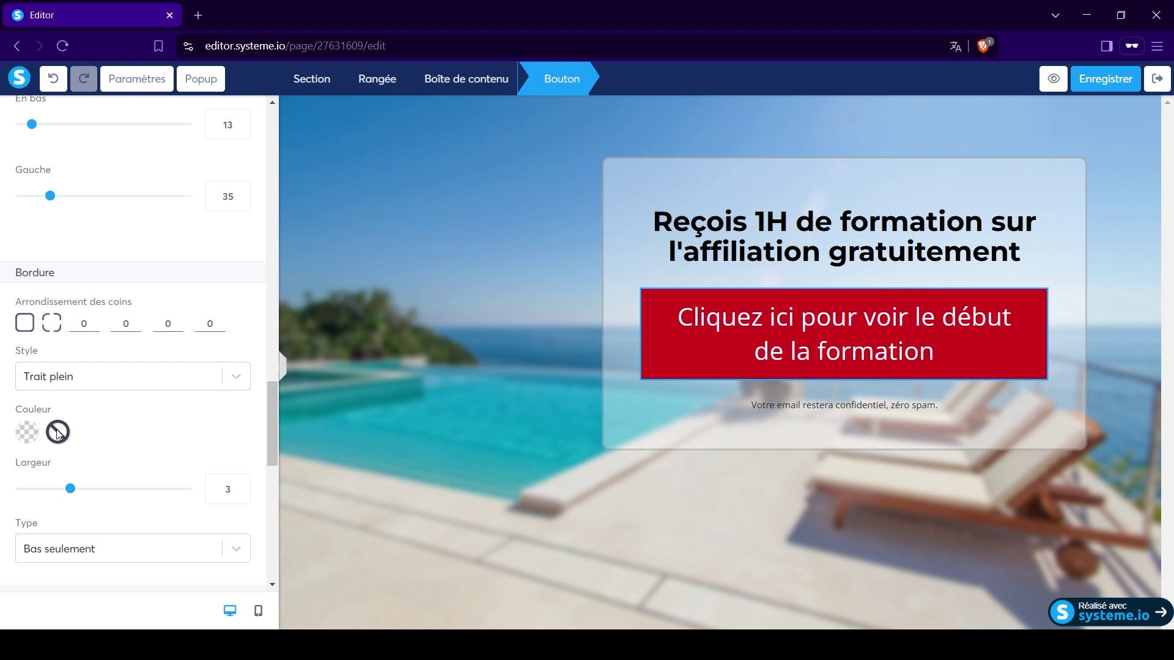
click(687, 409)
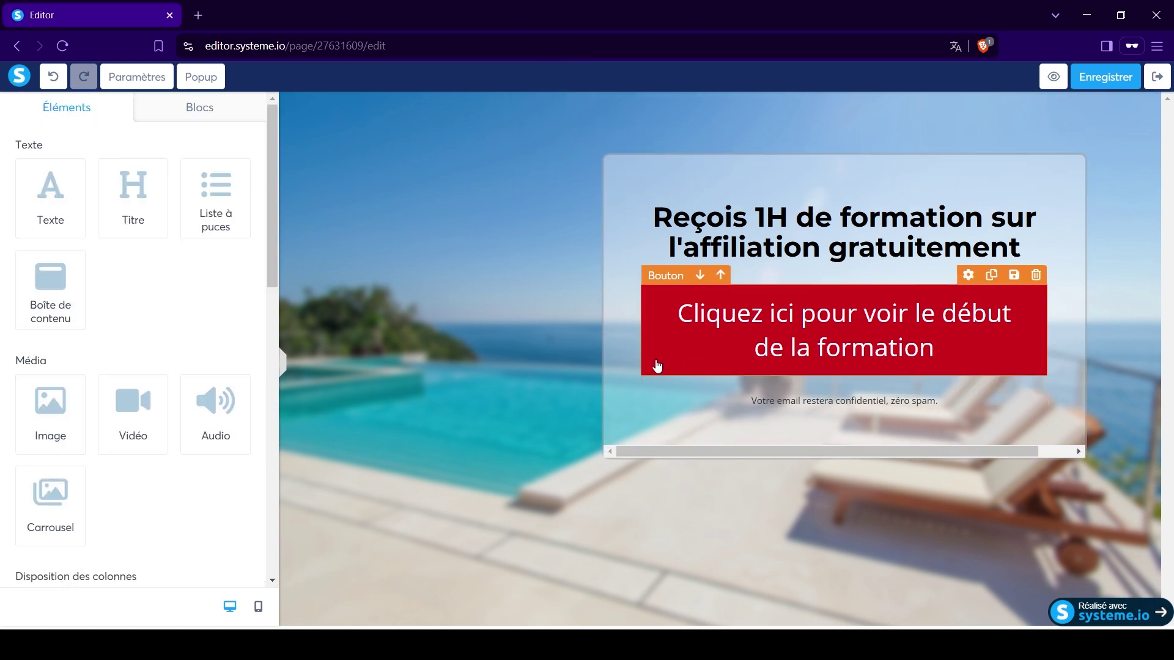
click(791, 336)
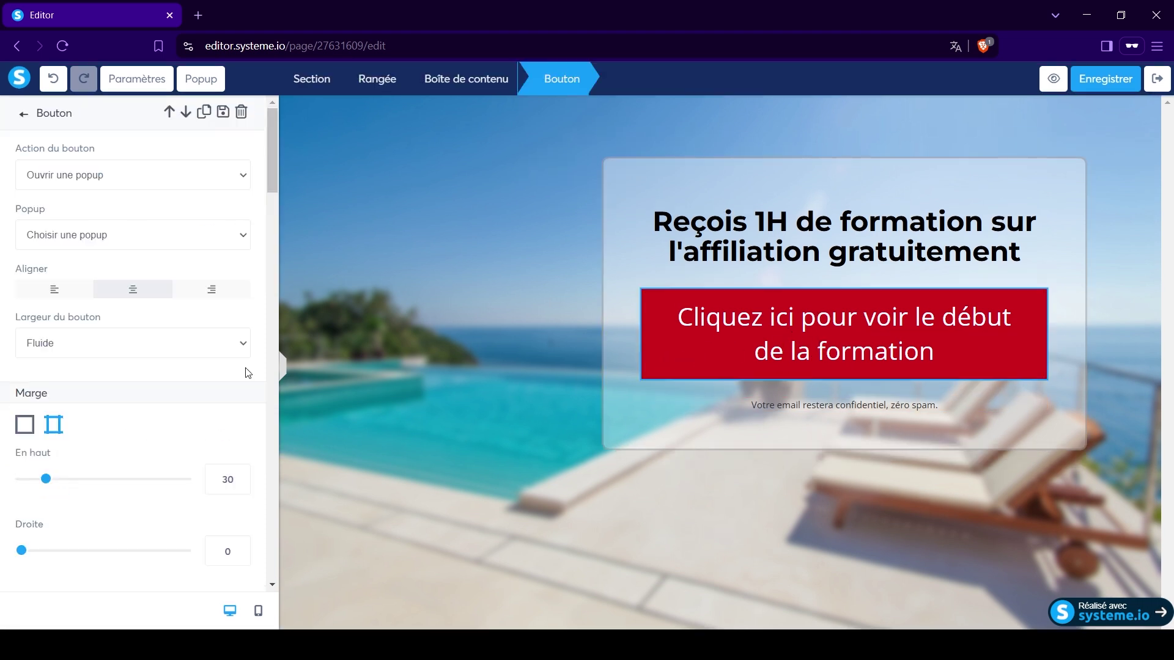
key(Escape)
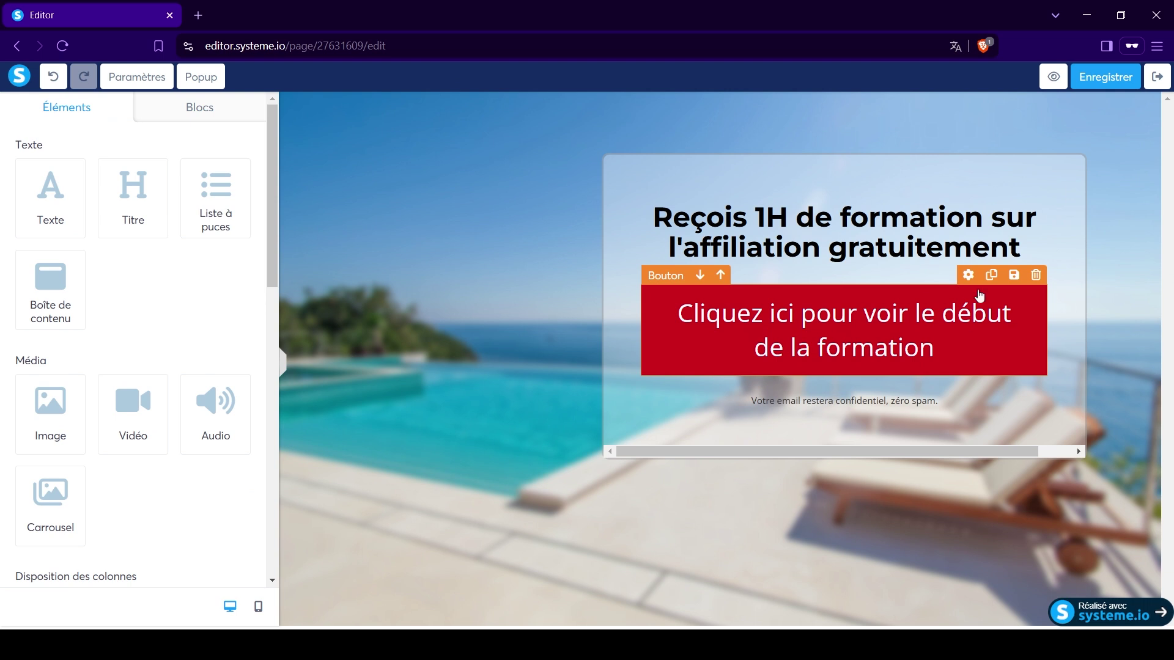
Change the button label to 'Je debloque ma formation' in Open Sans Regular, size 33.
click(972, 276)
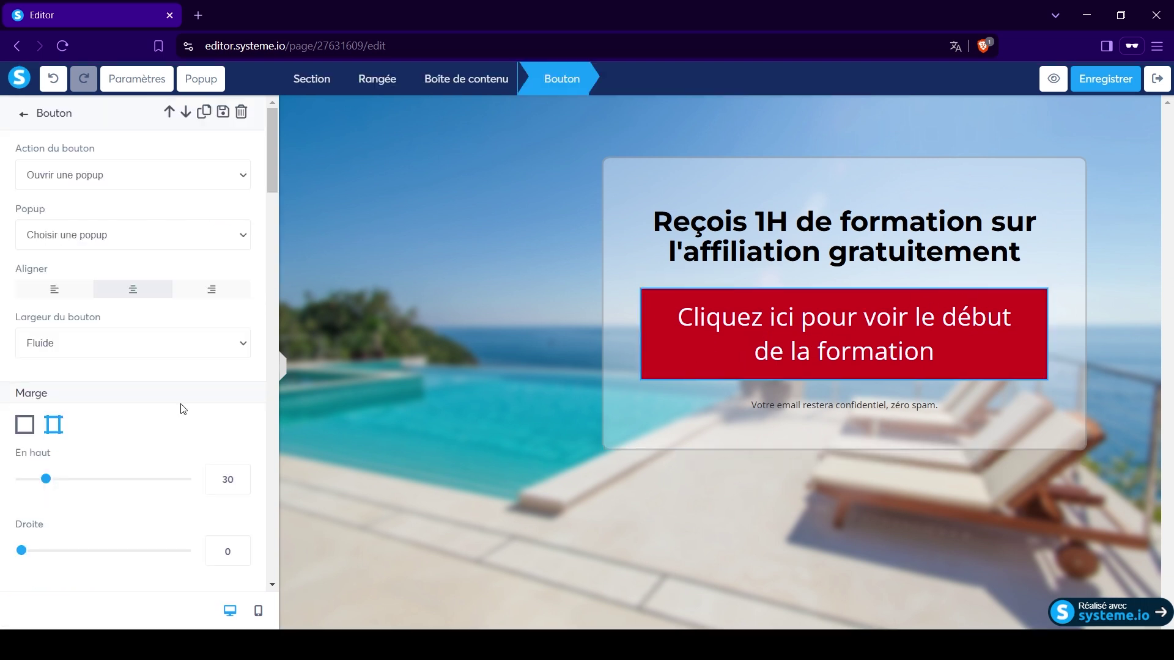
scroll(144, 398, down, 4)
scroll(144, 393, up, 4)
scroll(158, 364, down, 1)
scroll(158, 361, down, 8)
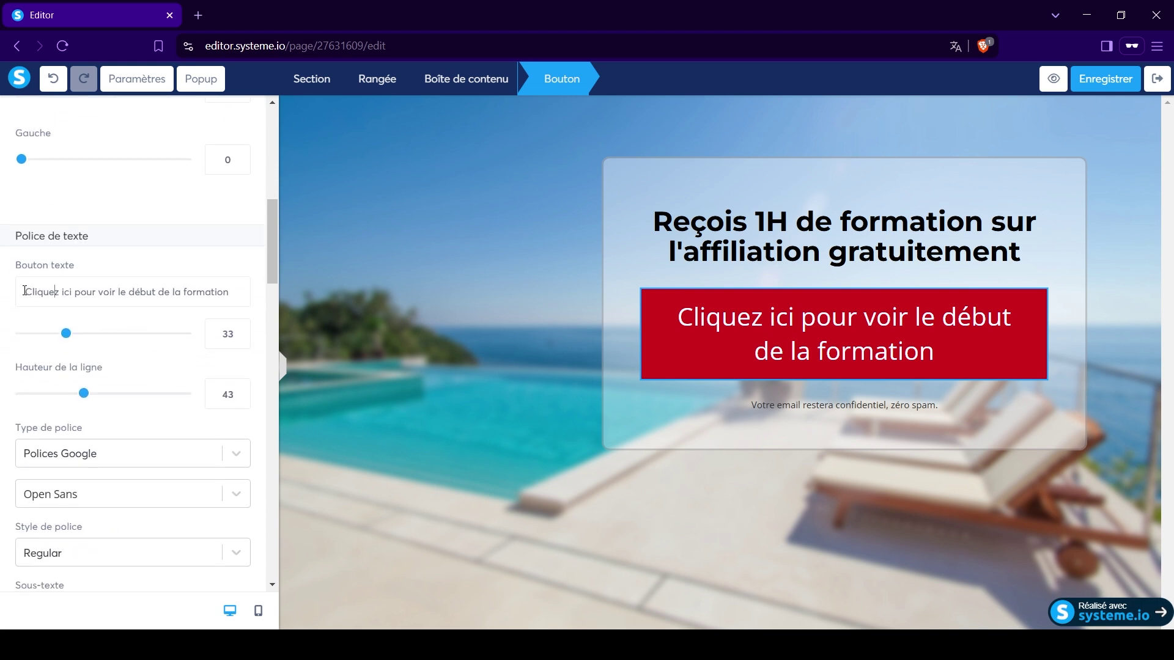
drag(25, 291, 247, 281)
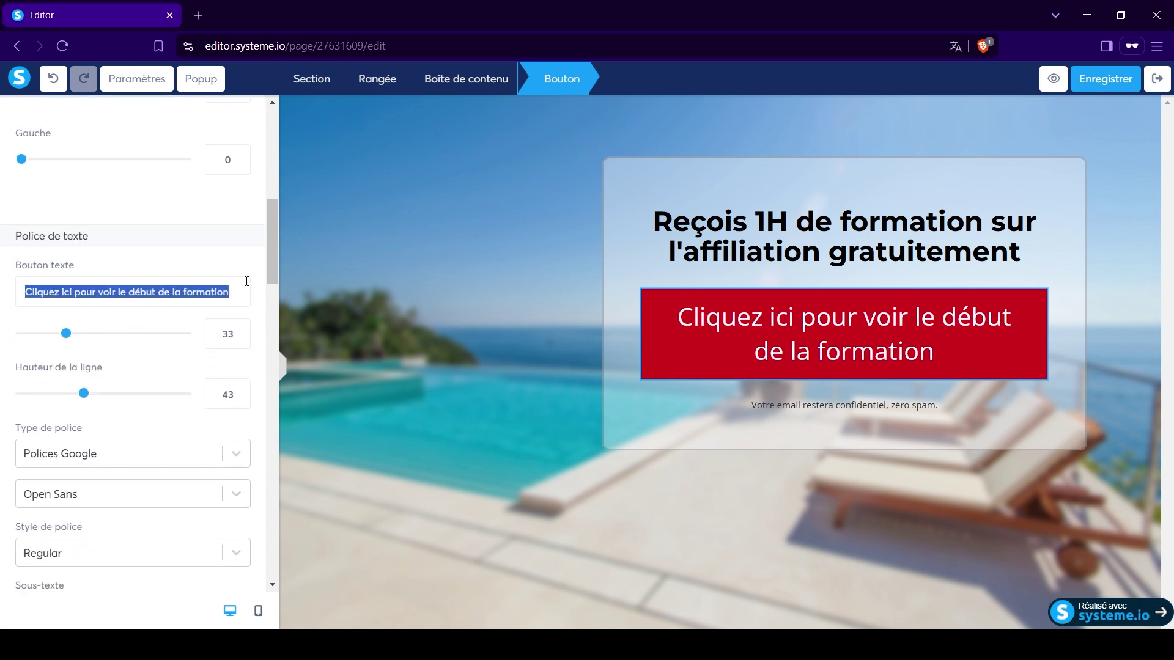
text(Je debloque )
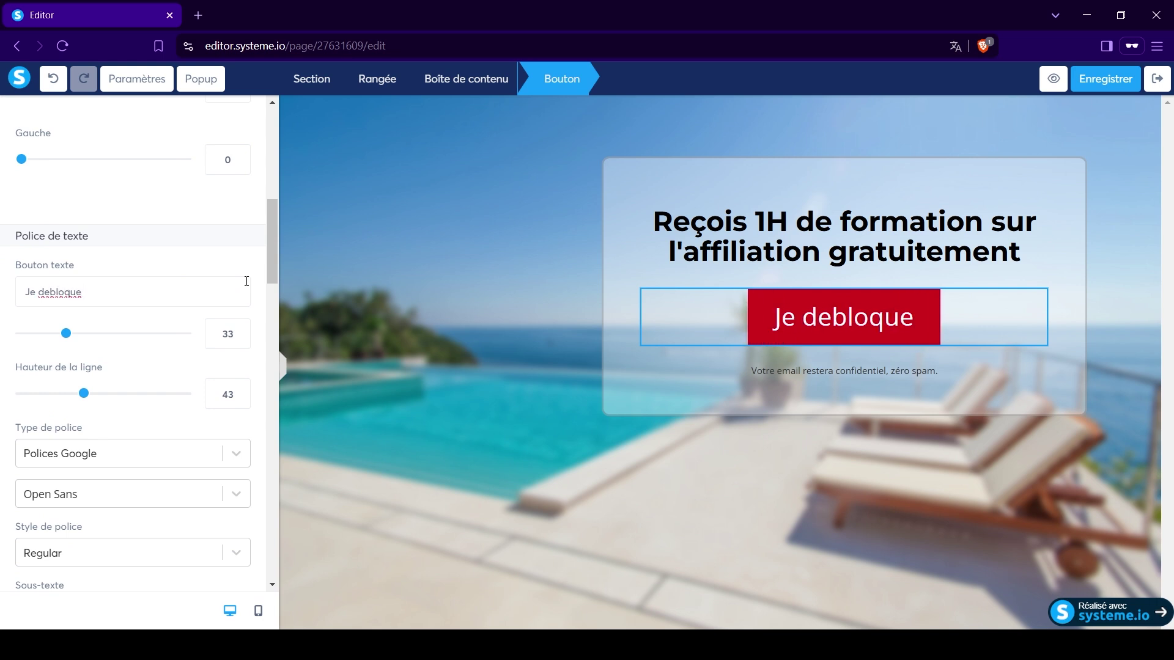
text(ma f)
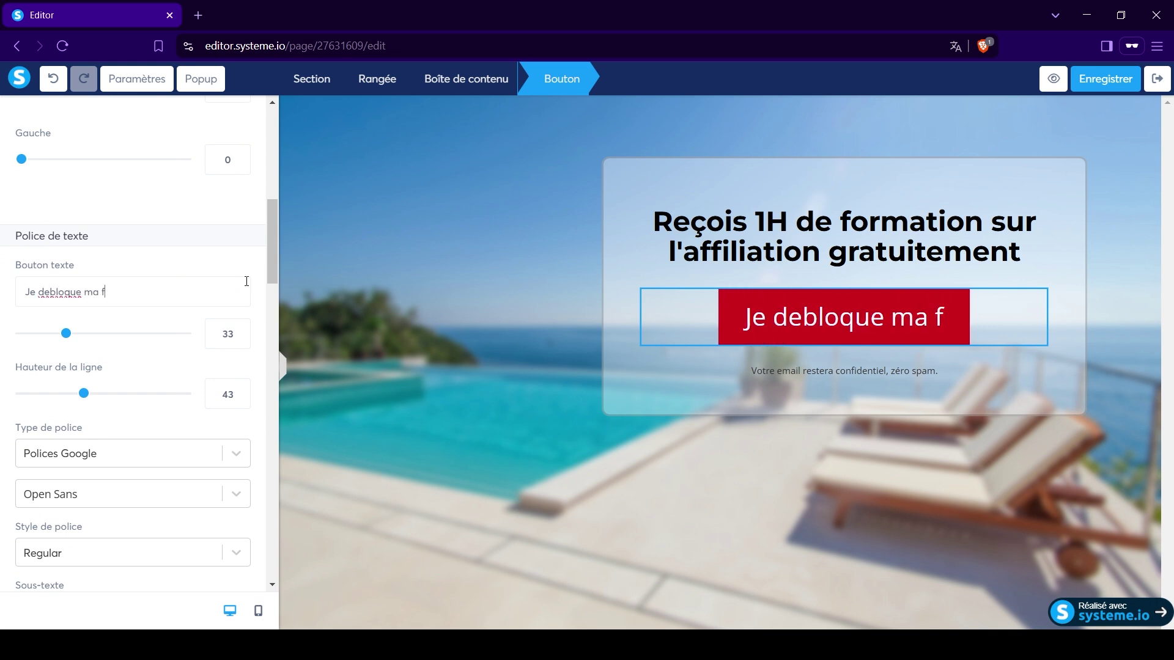
text(ormation)
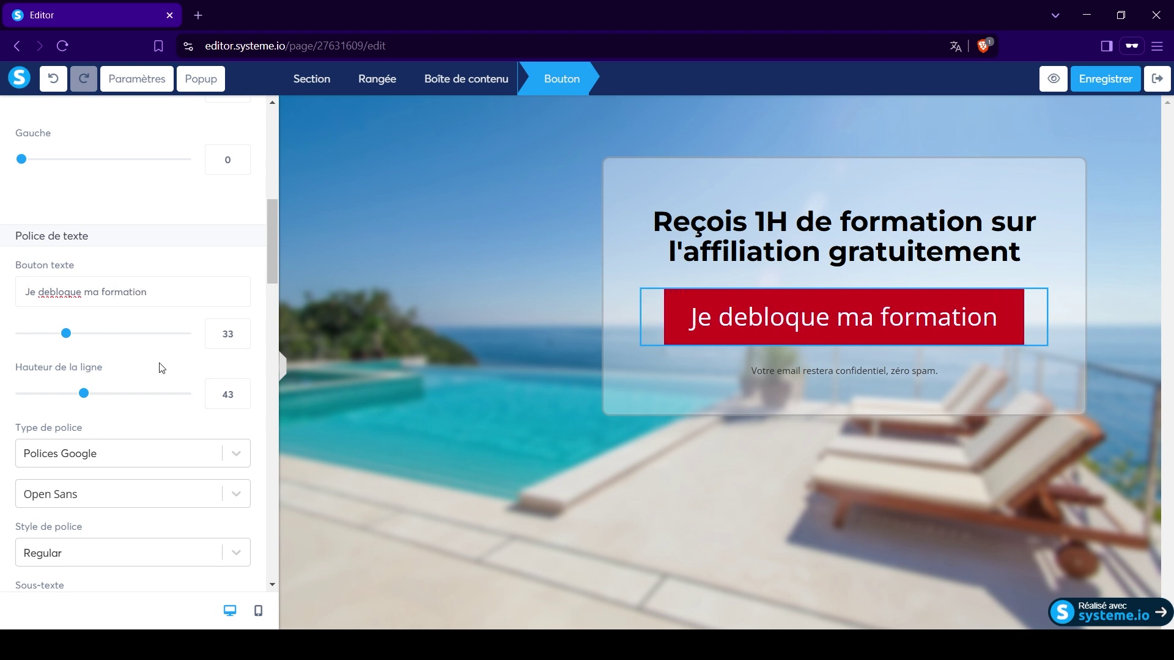
scroll(161, 367, down, 4)
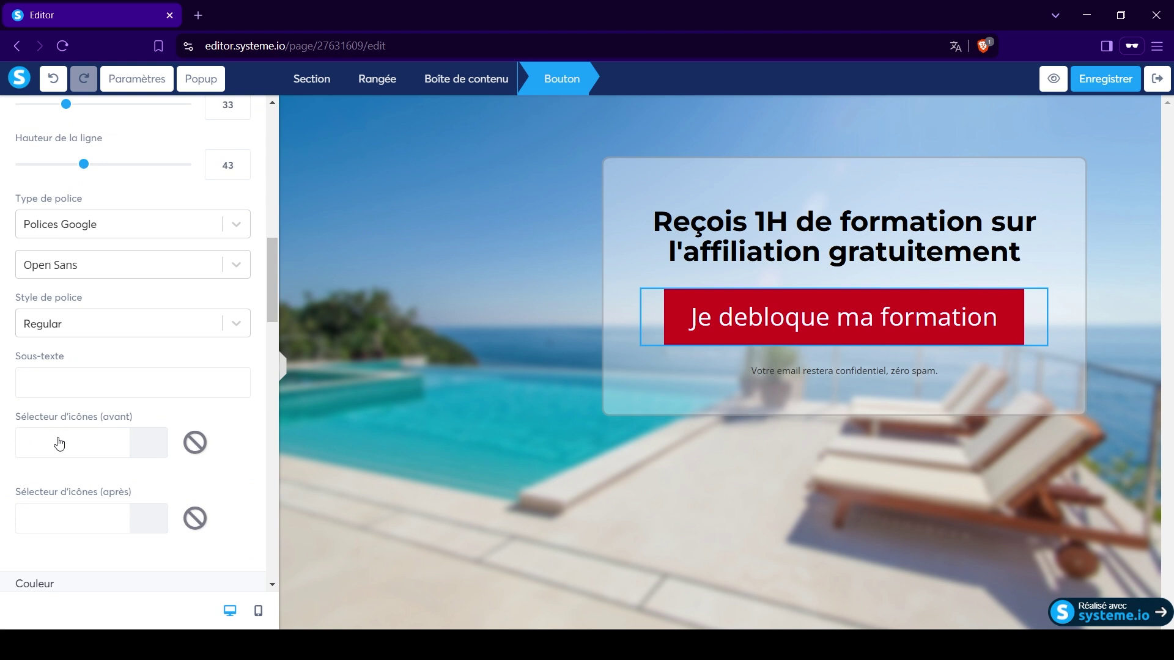
Add the lock-open-alt unlocked padlock icon before the button text.
click(67, 444)
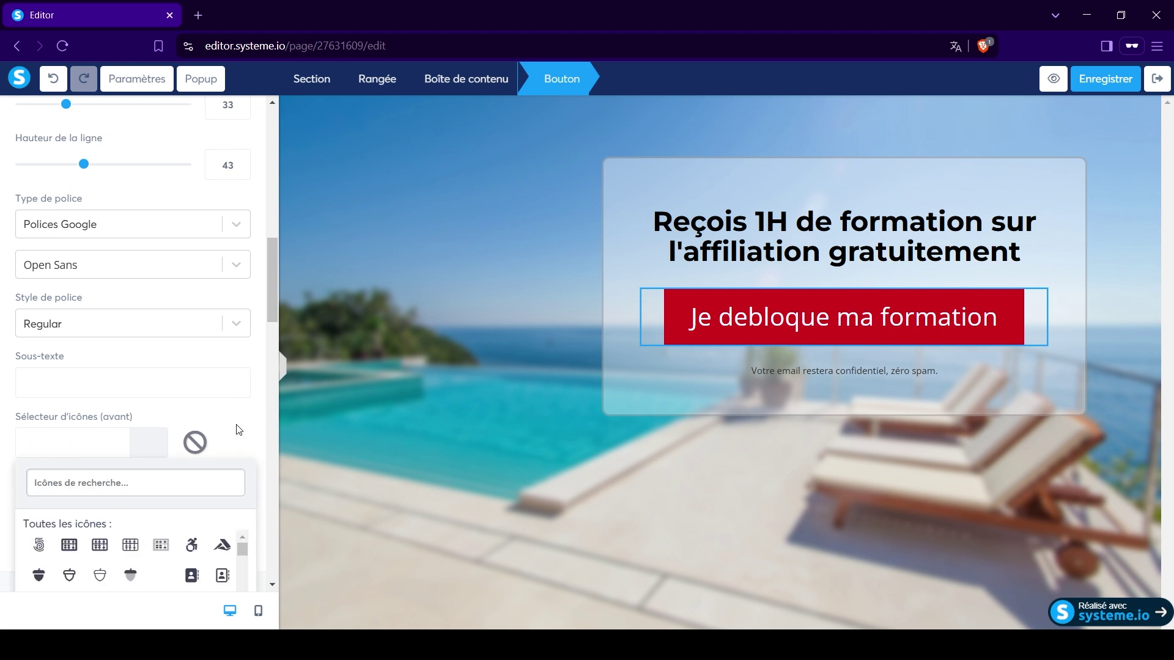
scroll(236, 426, down, 3)
click(55, 289)
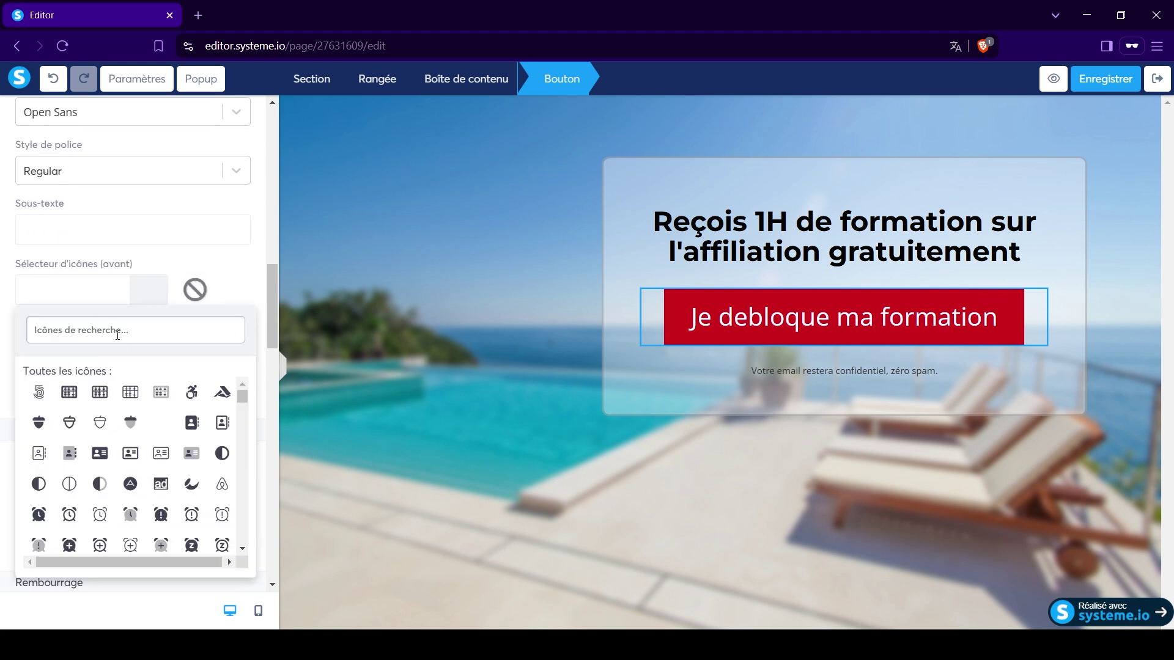
text(lock)
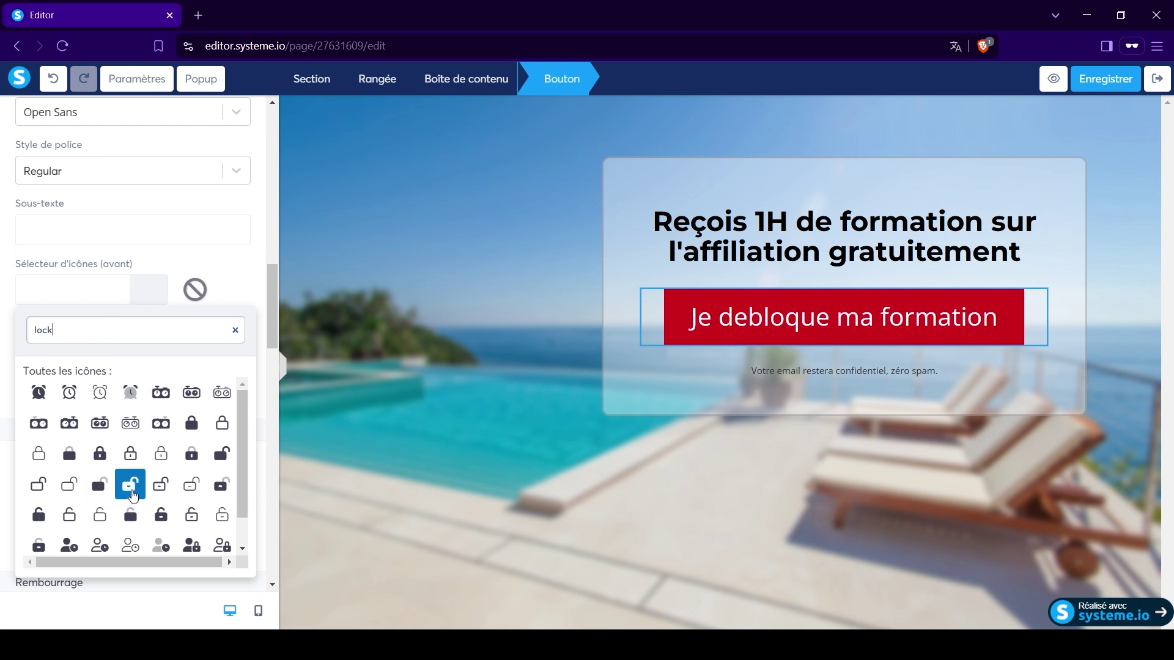
click(130, 484)
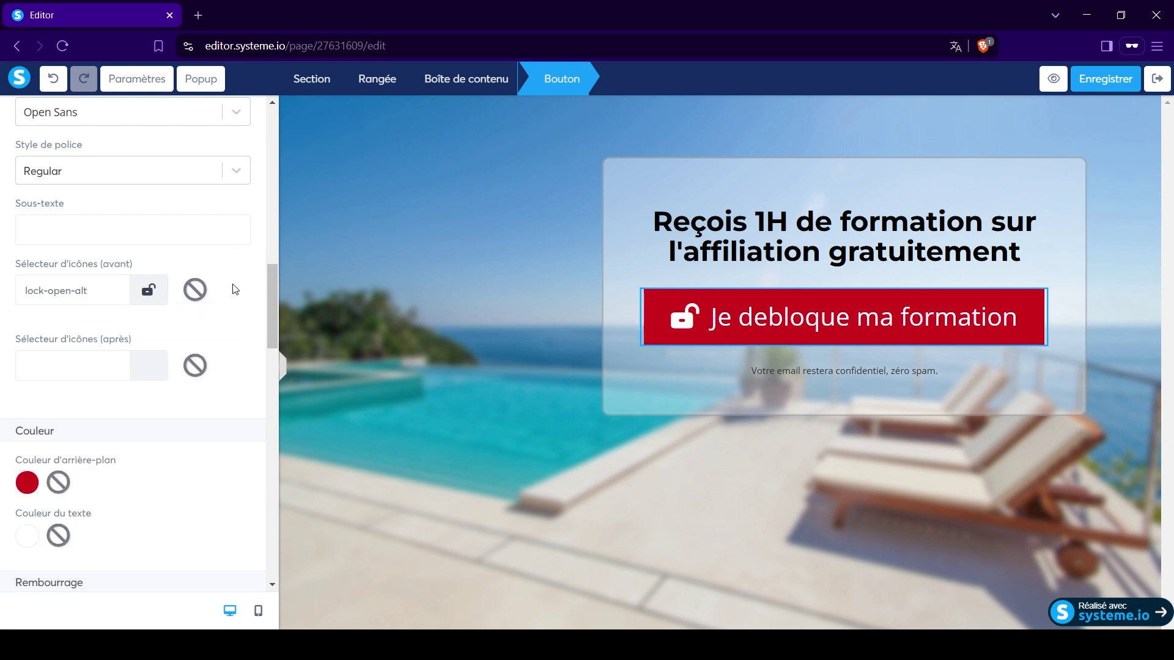
click(548, 408)
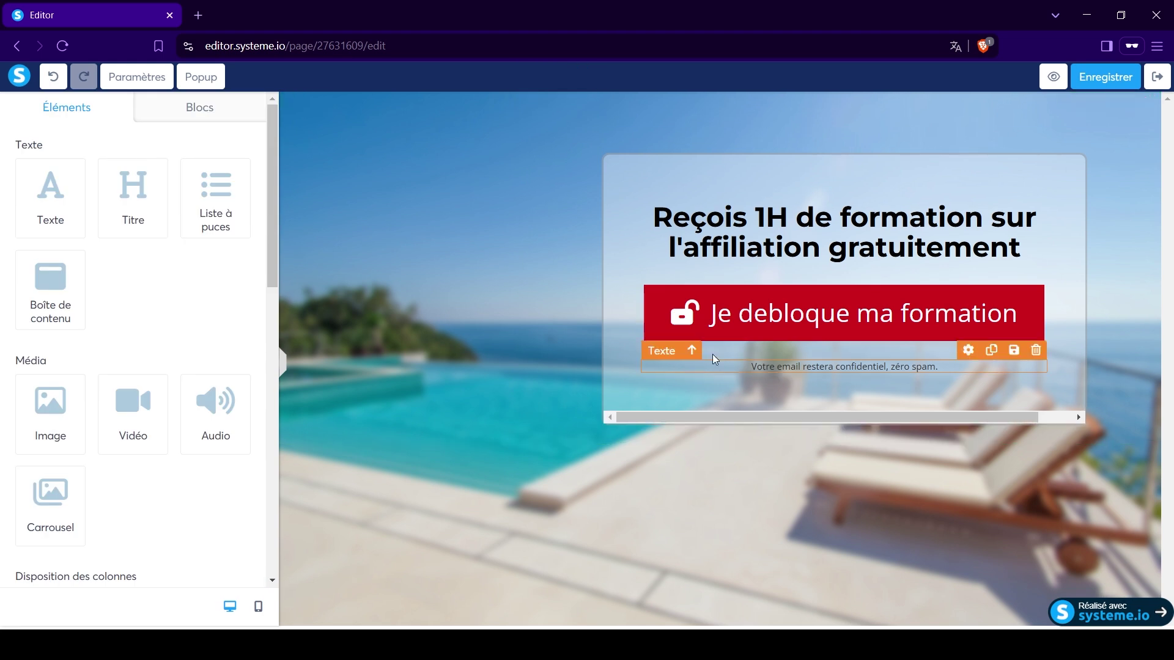
Set the button label font to Google font Montserrat, Bold 700.
click(744, 320)
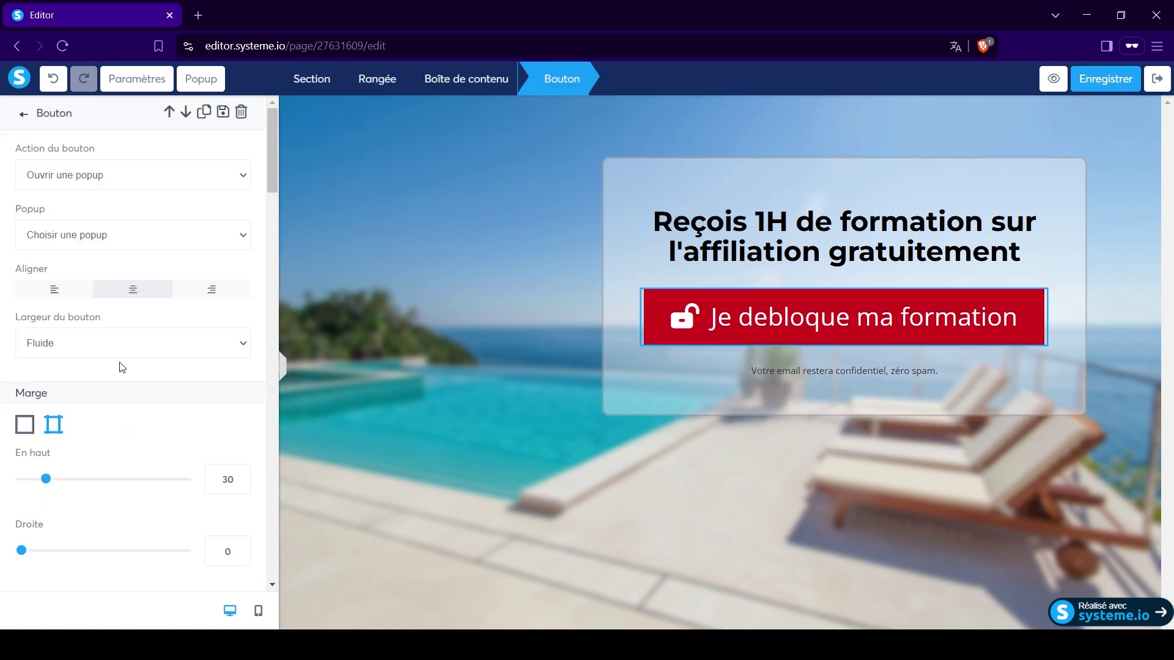
scroll(121, 397, down, 3)
scroll(121, 400, up, 3)
scroll(128, 365, down, 10)
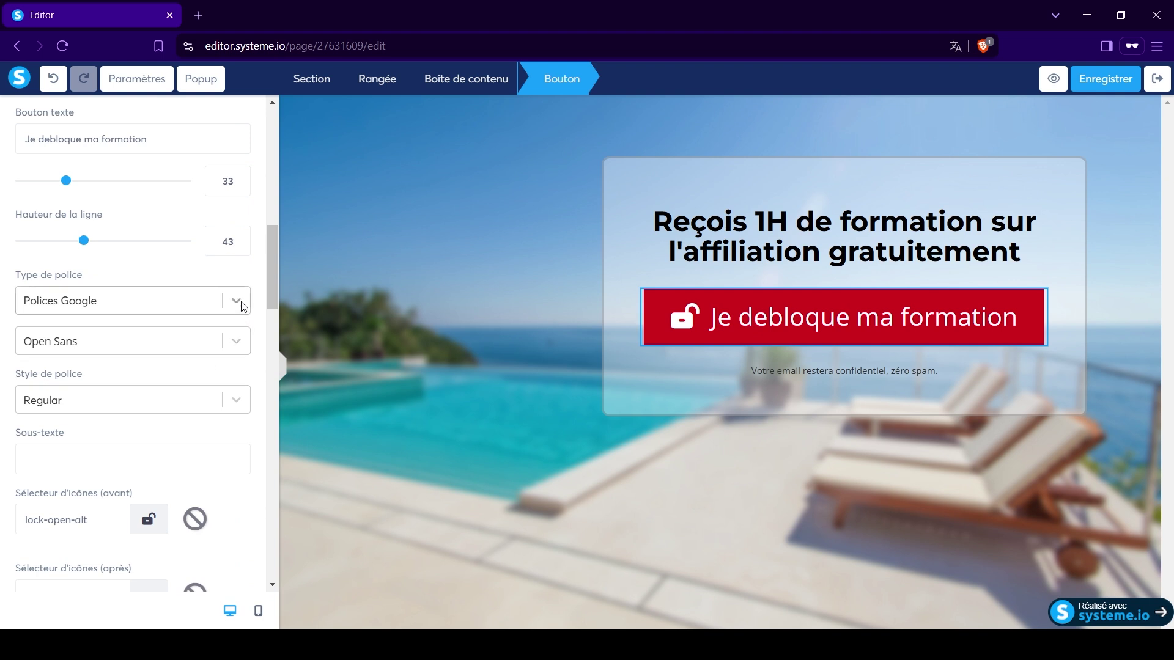
click(243, 306)
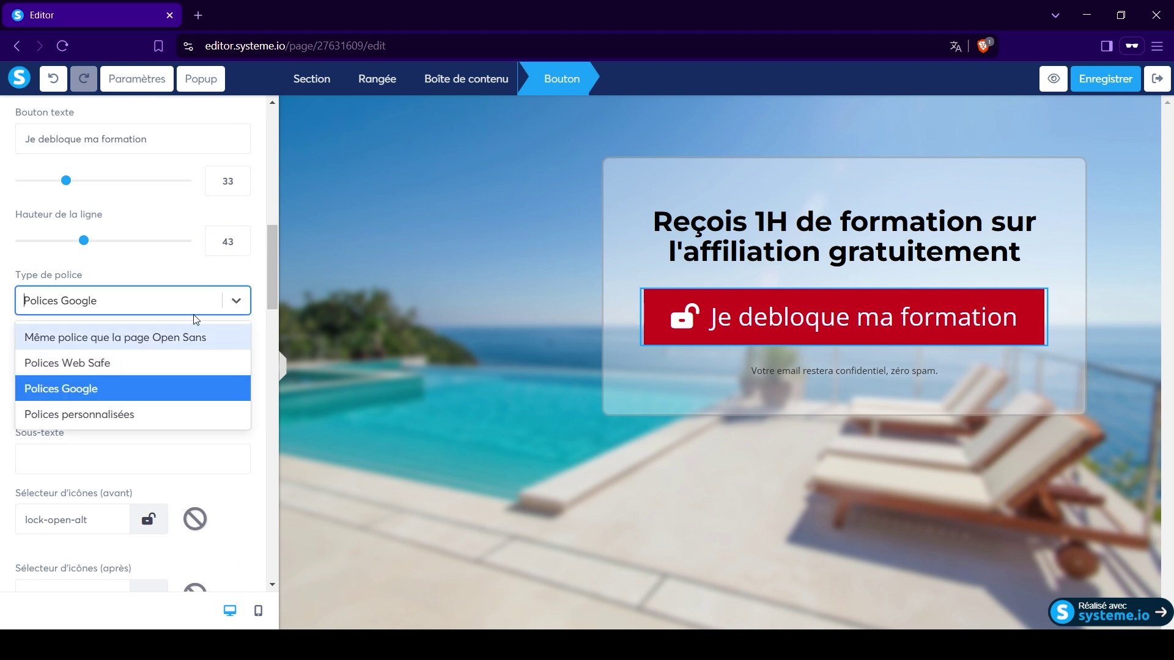
click(166, 286)
click(233, 342)
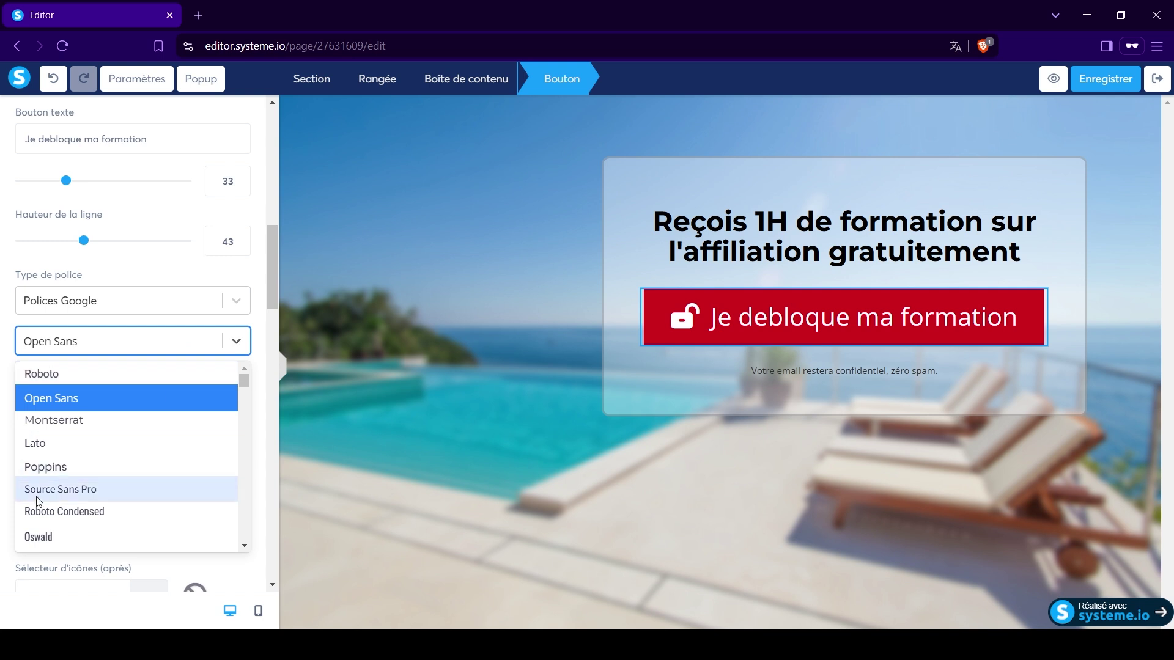
click(73, 421)
click(233, 401)
scroll(147, 477, down, 3)
click(94, 514)
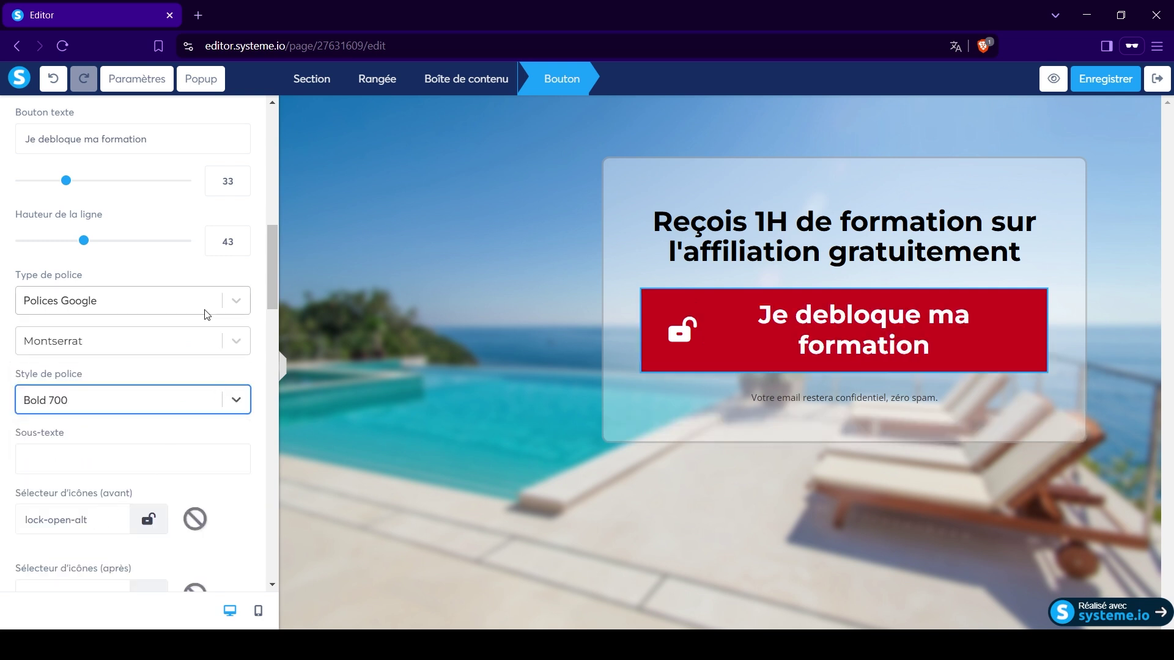
click(173, 277)
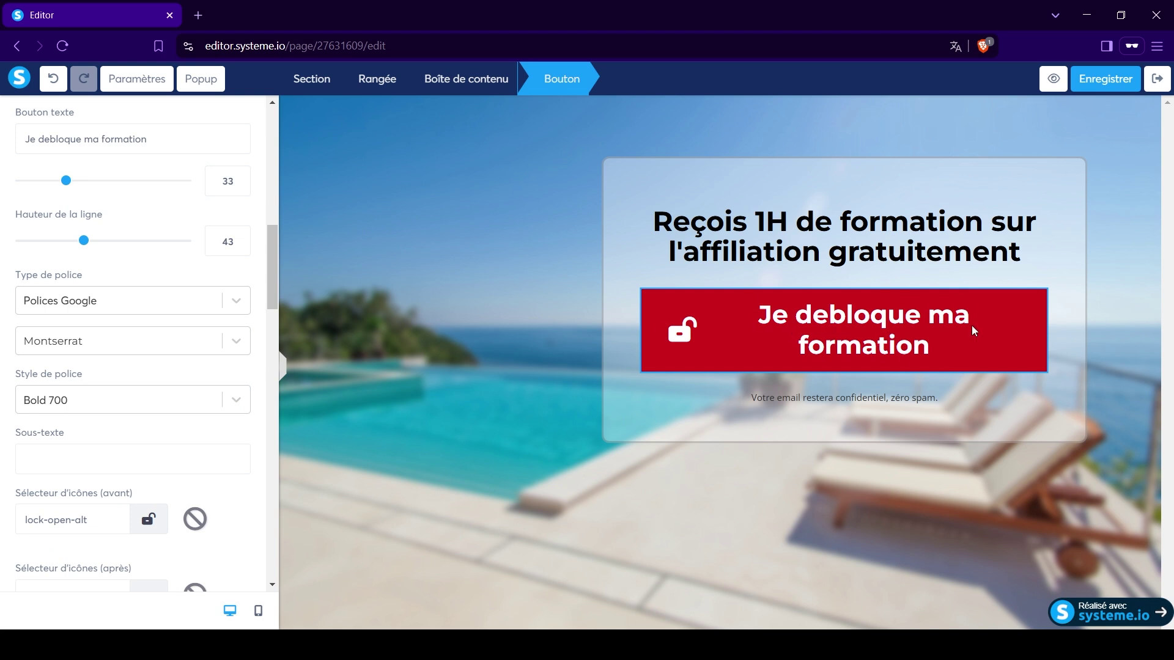
Set the button's left and right padding to 0 so the label fits one line.
scroll(173, 438, down, 10)
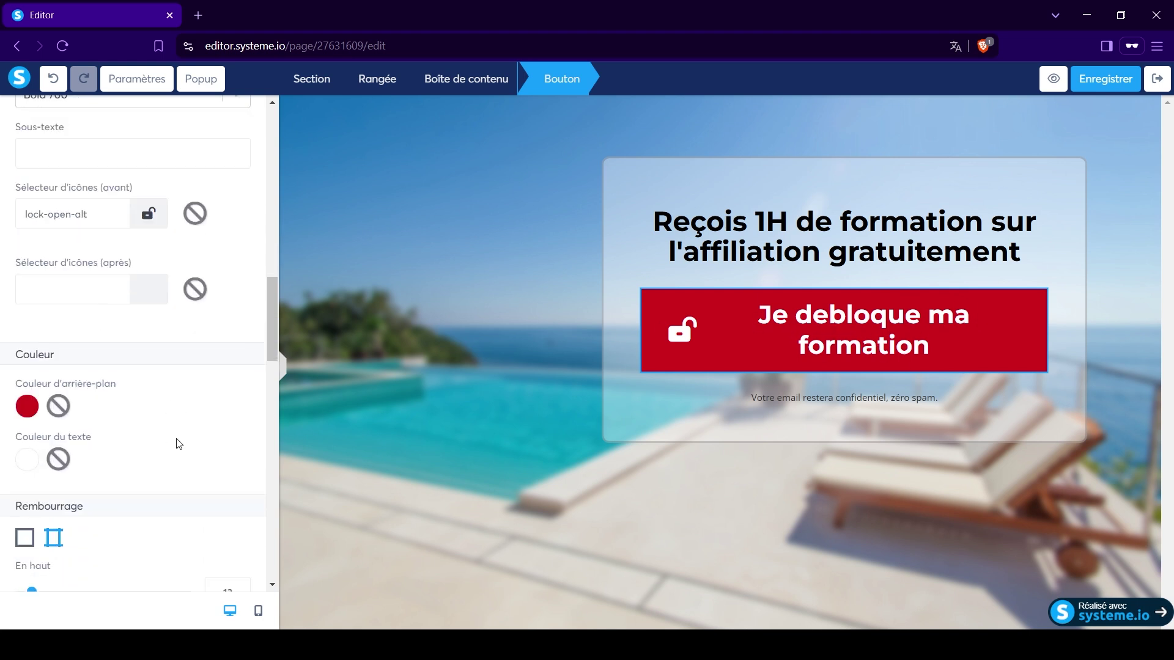
scroll(133, 315, up, 3)
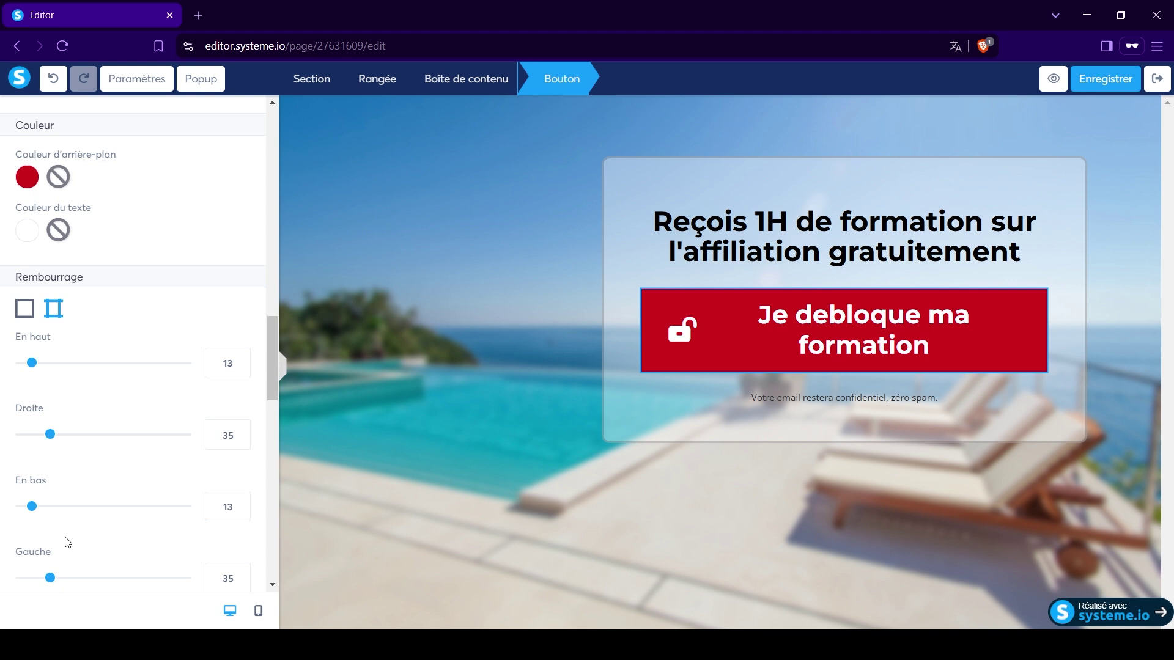
scroll(63, 542, down, 1)
drag(51, 507, 1, 533)
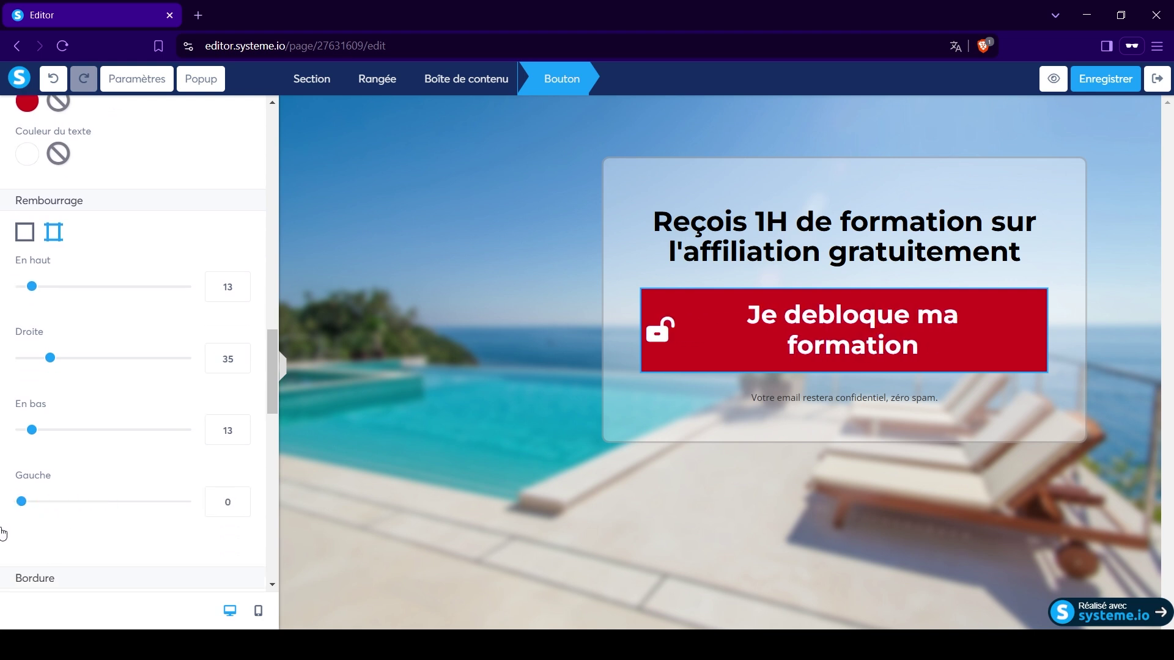
drag(46, 366, 3, 371)
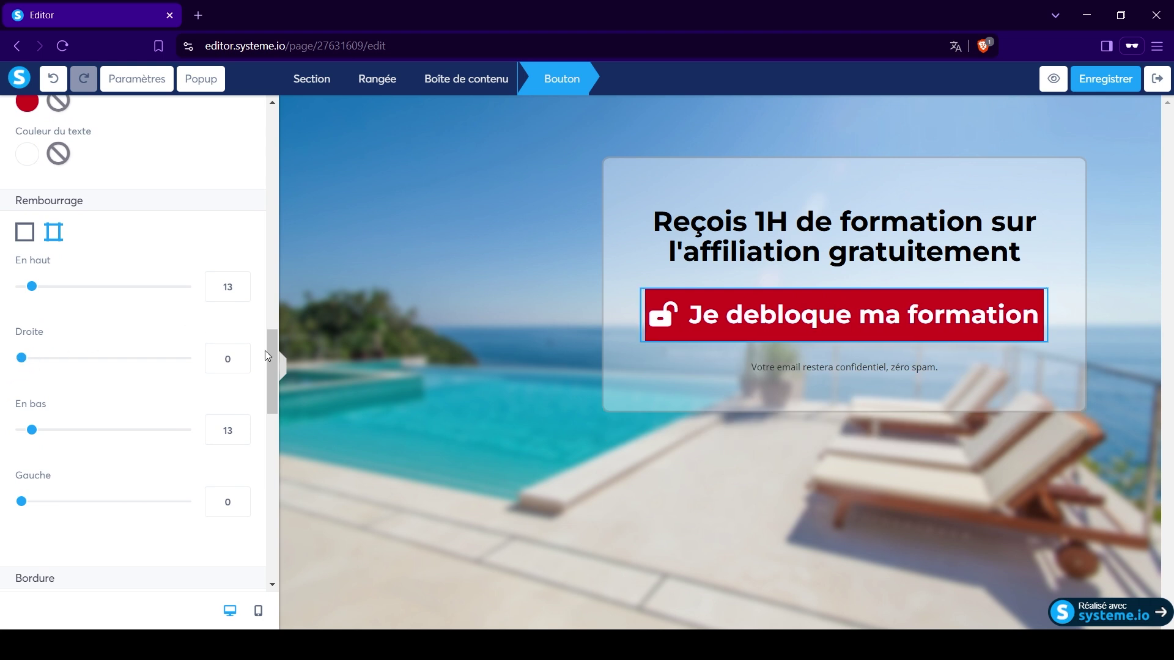
click(532, 333)
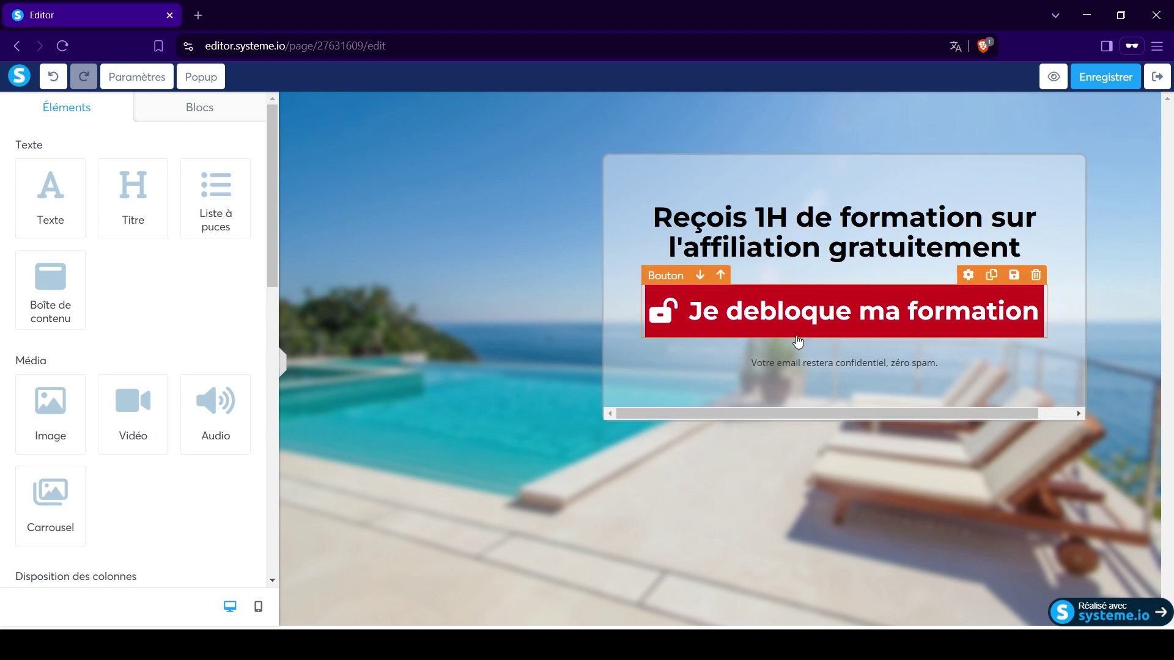
click(695, 307)
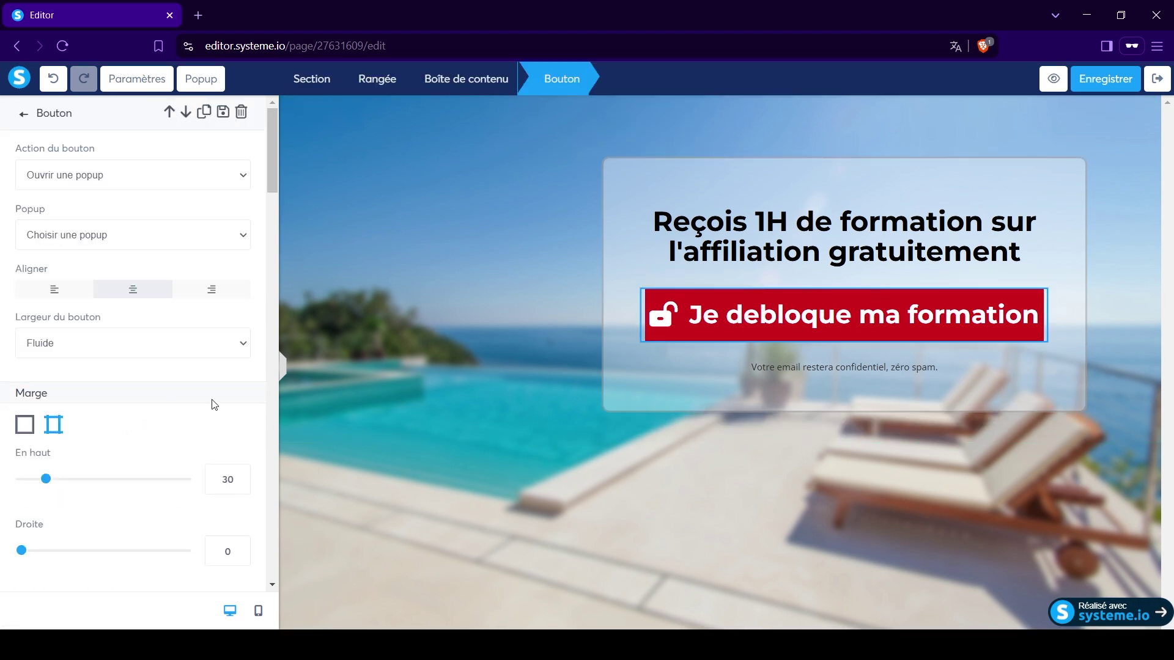
Set the button's top margin to 28 and its text size to 31.
scroll(171, 388, down, 3)
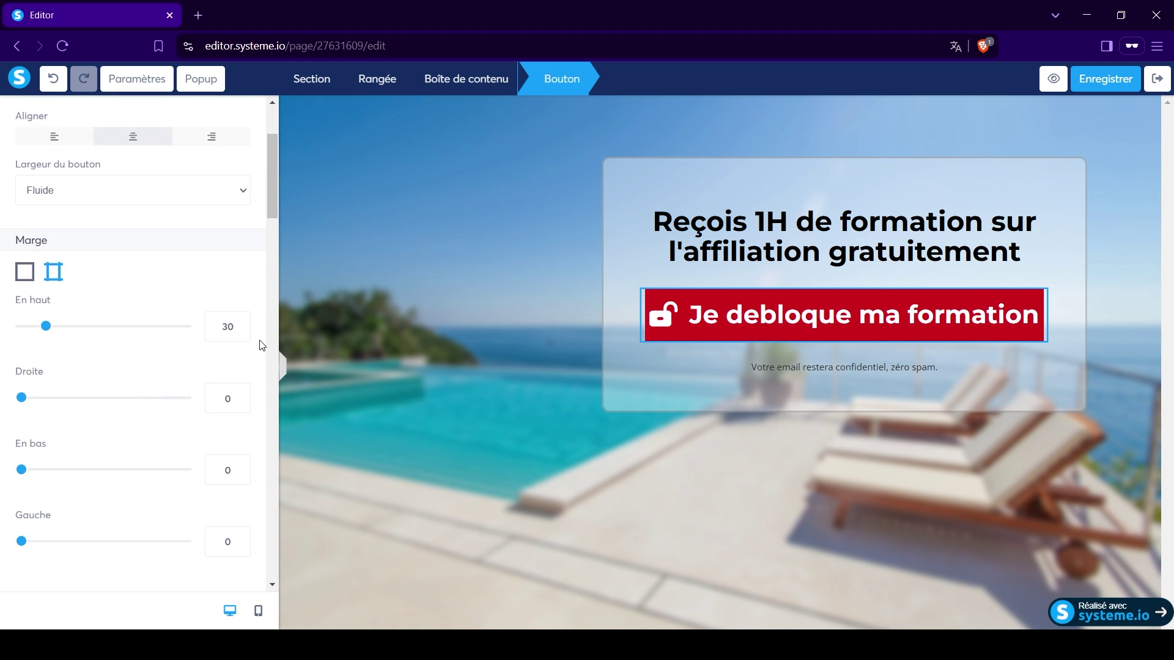
click(240, 331)
click(240, 331)
click(240, 330)
click(241, 331)
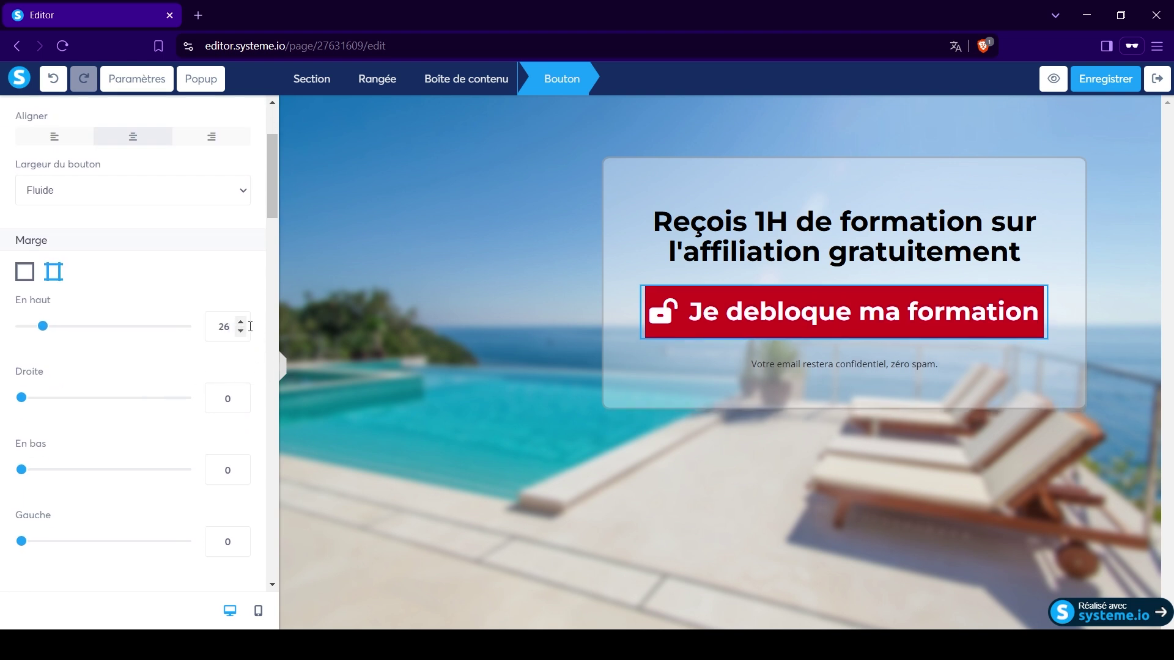
click(240, 322)
click(240, 322)
scroll(190, 309, up, 3)
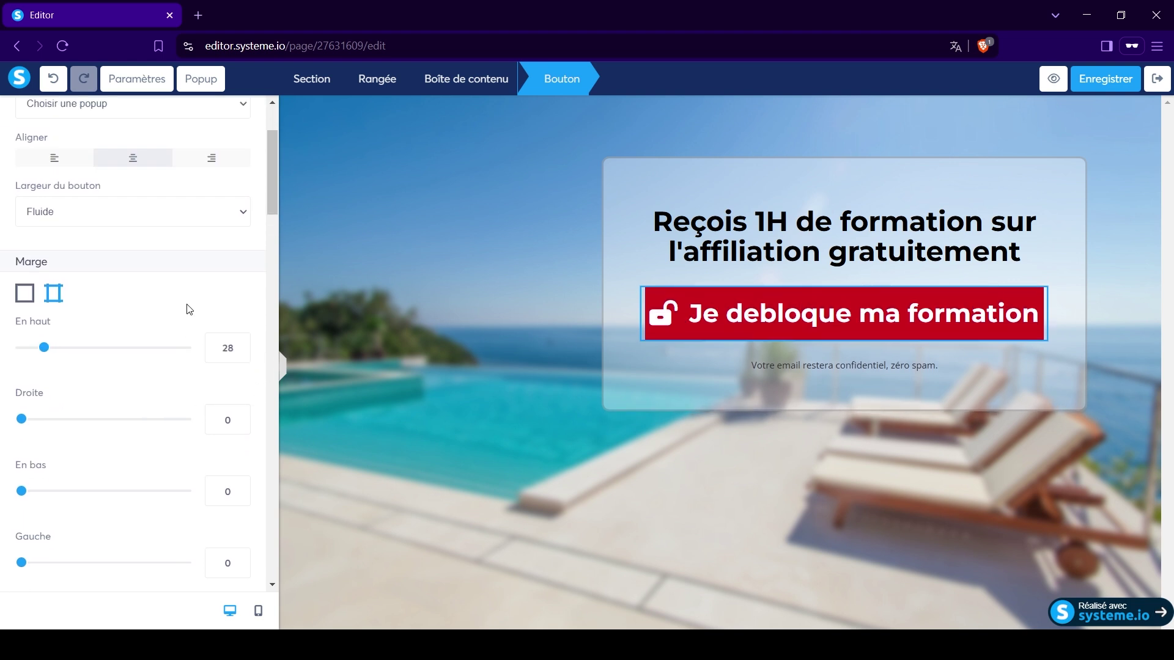
scroll(190, 308, down, 8)
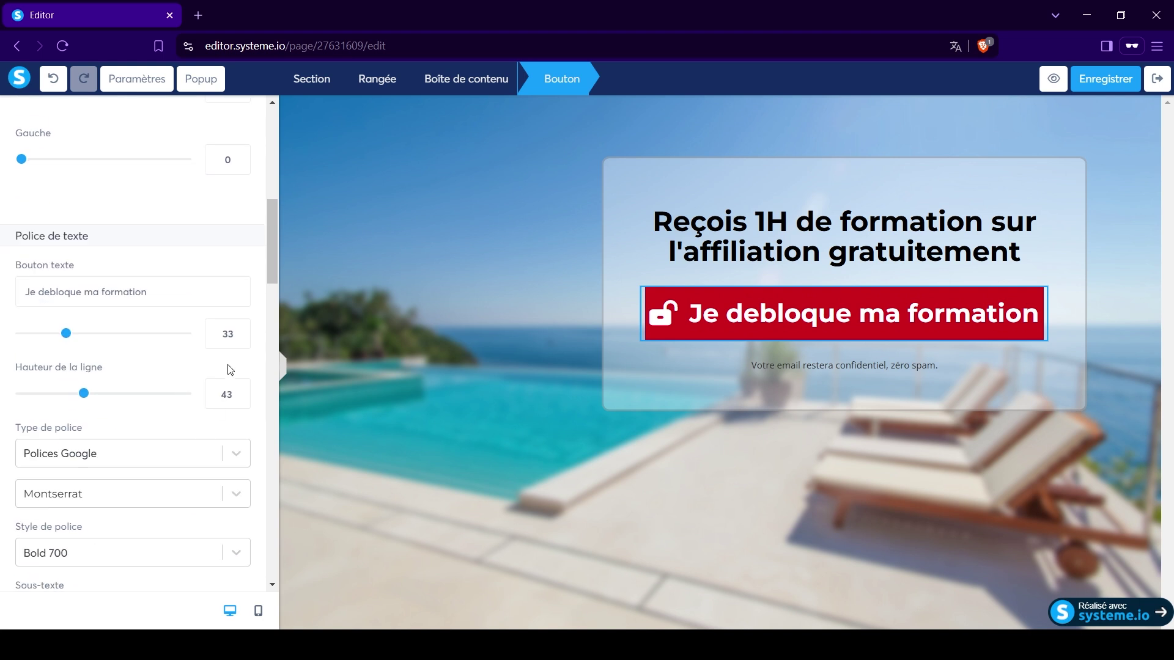
click(240, 338)
click(240, 338)
click(240, 338)
click(240, 338)
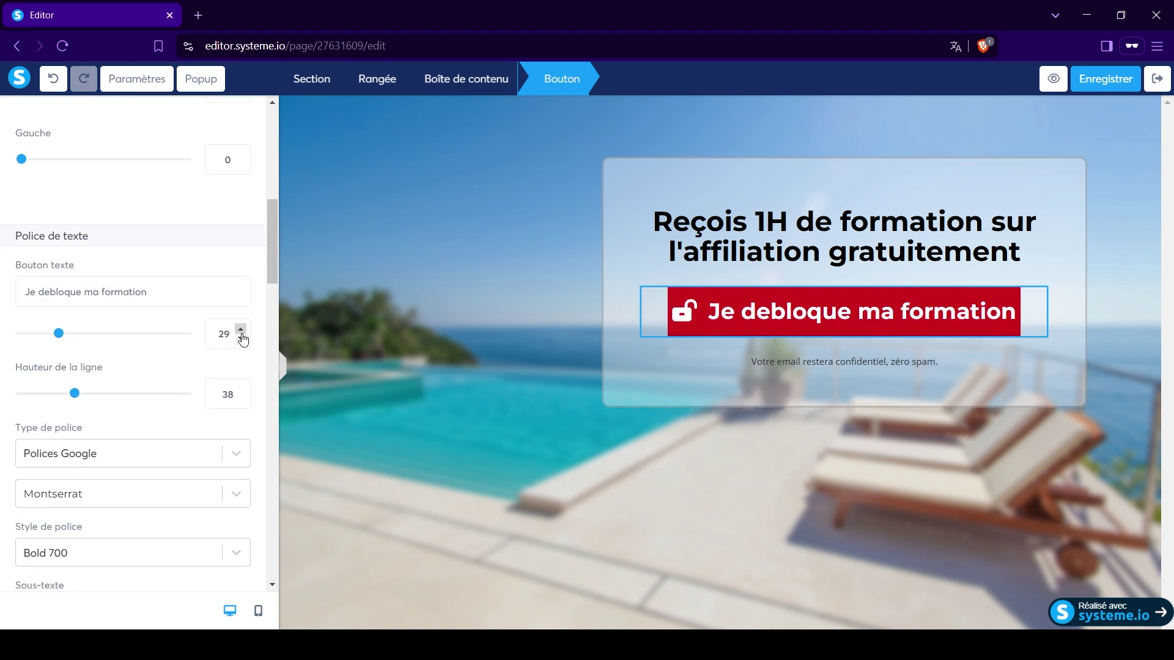
click(241, 330)
click(241, 331)
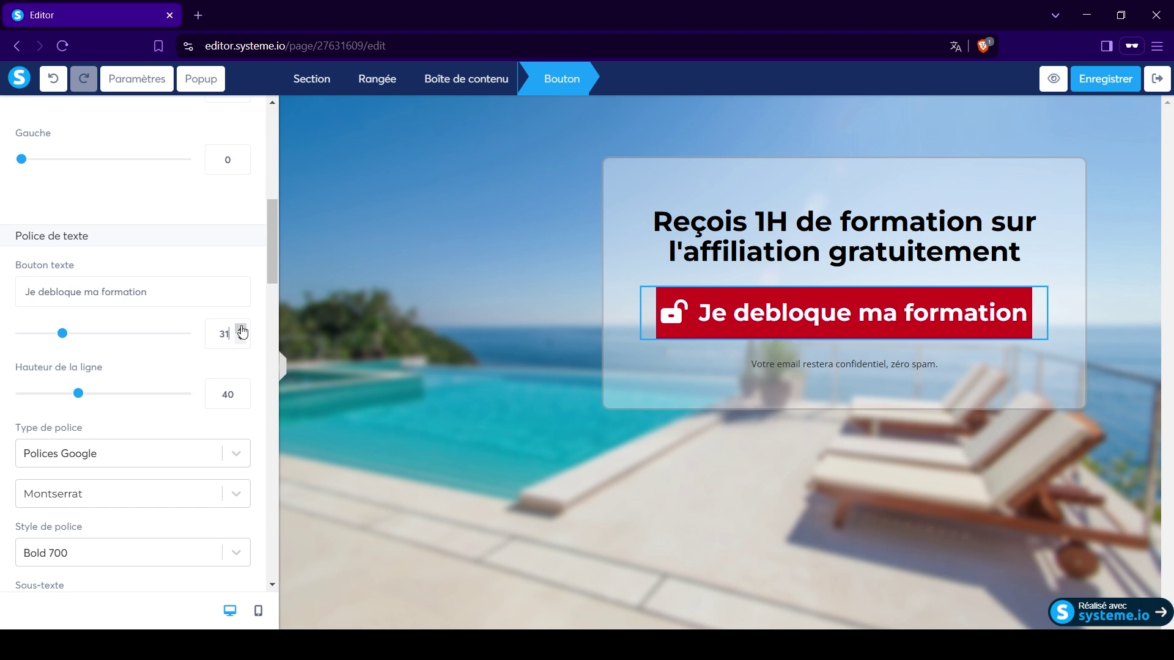
Round all four button corners to 30 using a single value.
scroll(192, 364, down, 4)
scroll(191, 400, up, 3)
scroll(204, 370, down, 11)
scroll(196, 367, down, 6)
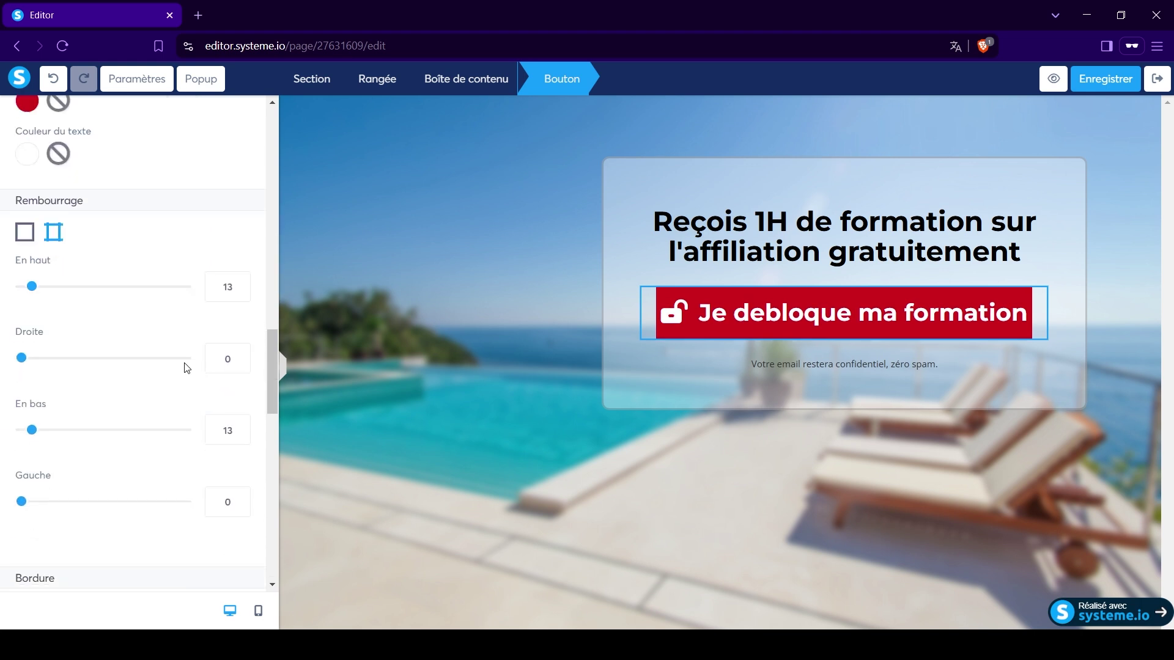
scroll(181, 328, up, 4)
scroll(181, 330, up, 3)
scroll(133, 412, down, 6)
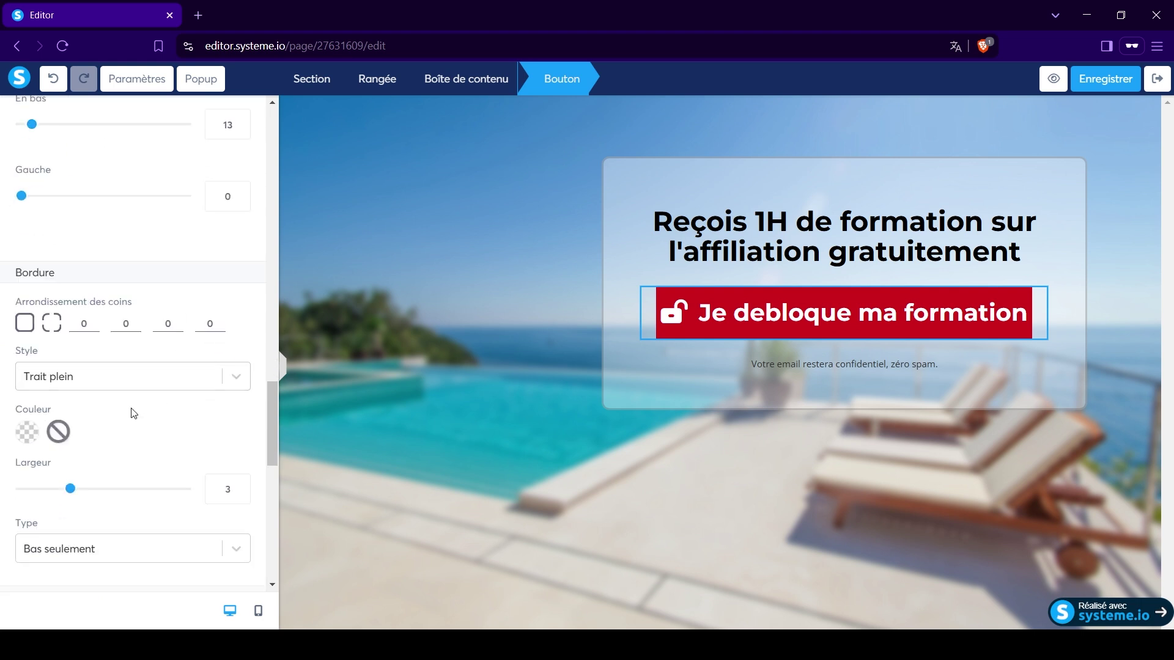
click(25, 324)
double_click(72, 323)
text(30)
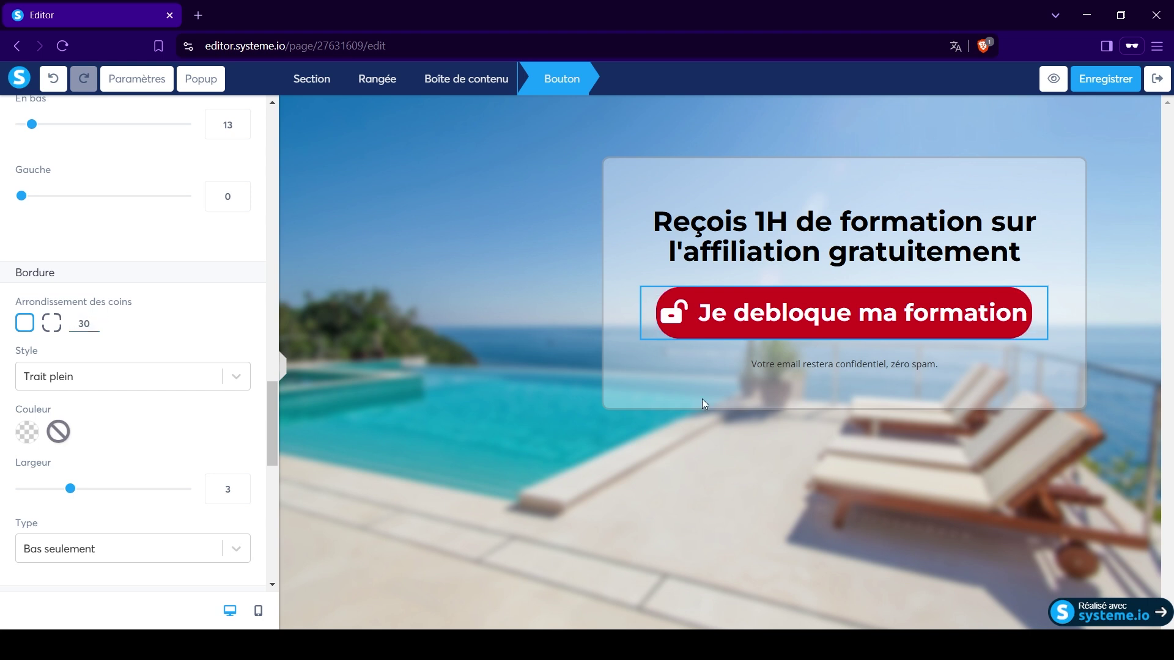
click(702, 398)
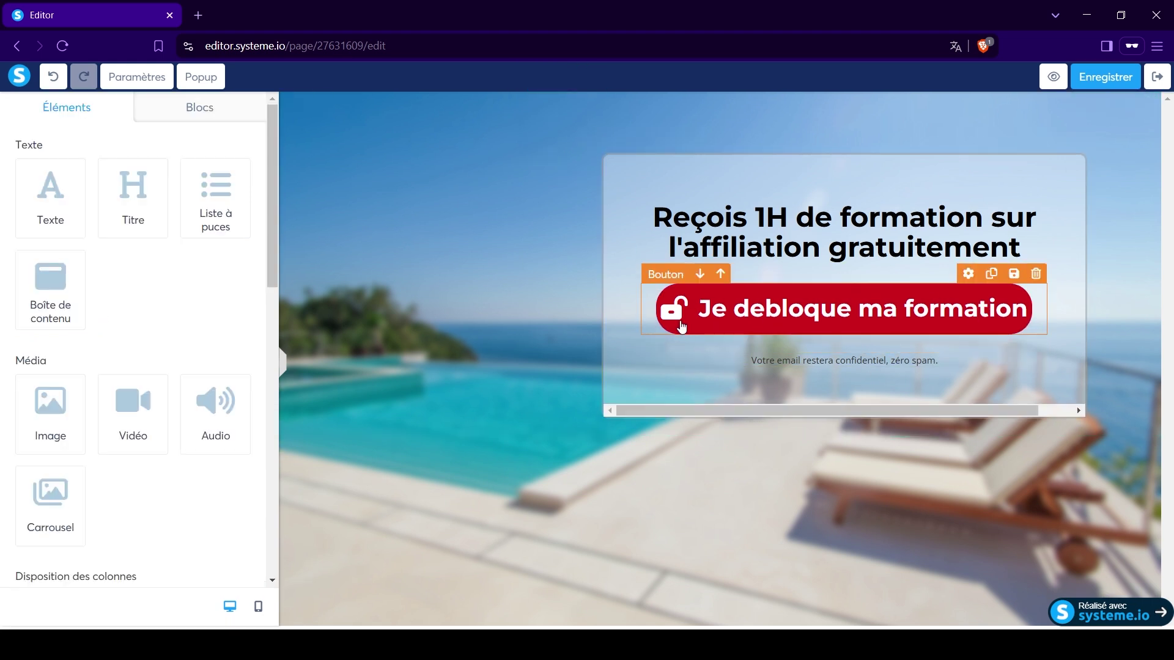
Keep the button border as Bas seulement and add an Ombre moyenne shadow.
click(682, 327)
scroll(124, 451, down, 15)
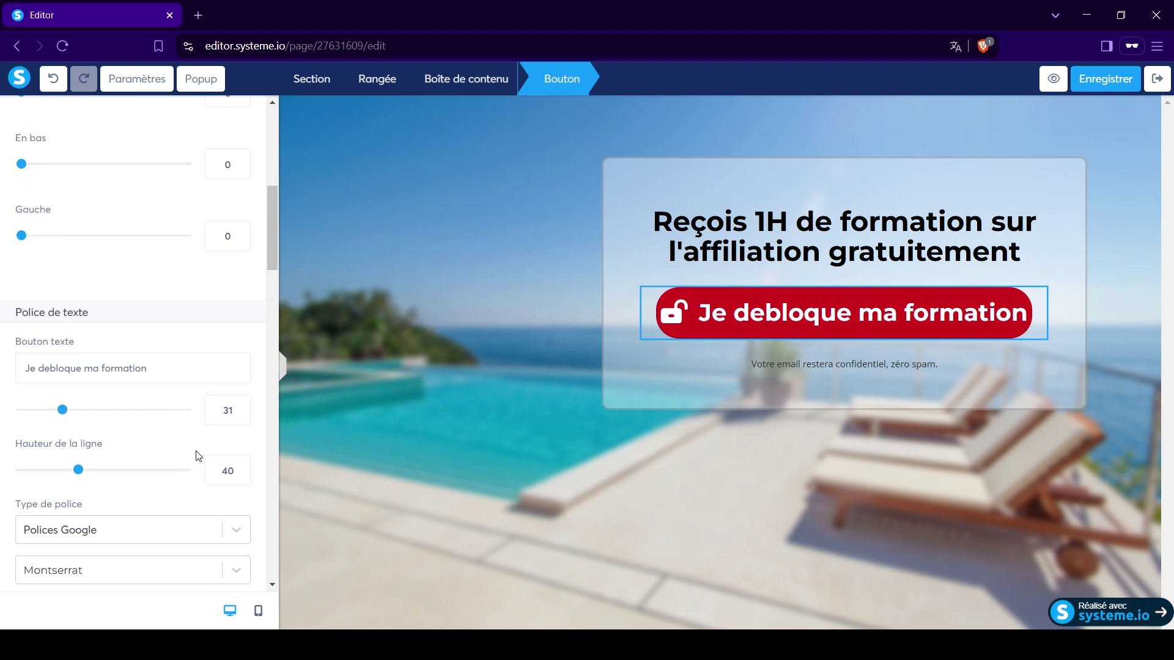
scroll(201, 459, down, 15)
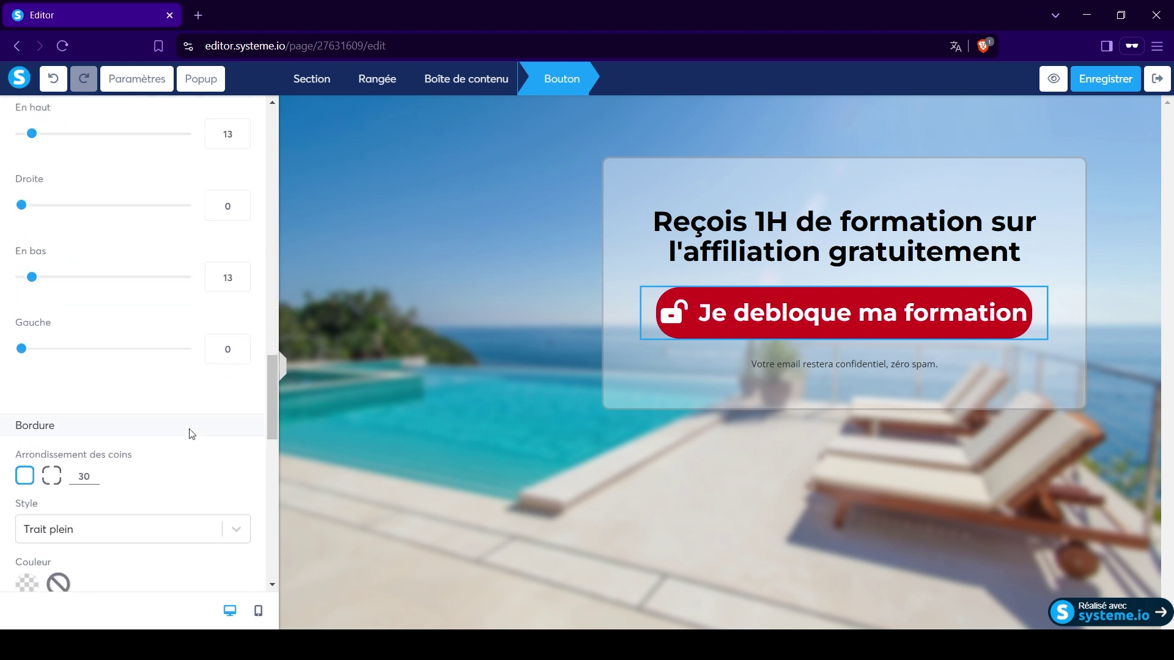
click(237, 329)
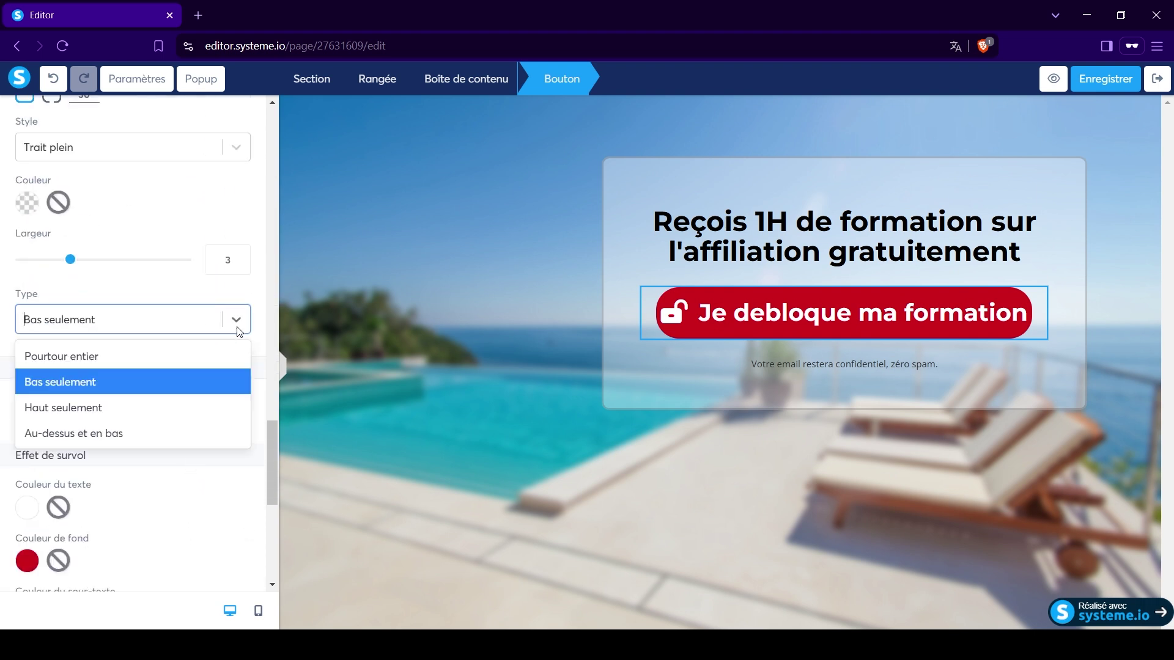
click(238, 330)
scroll(214, 421, down, 1)
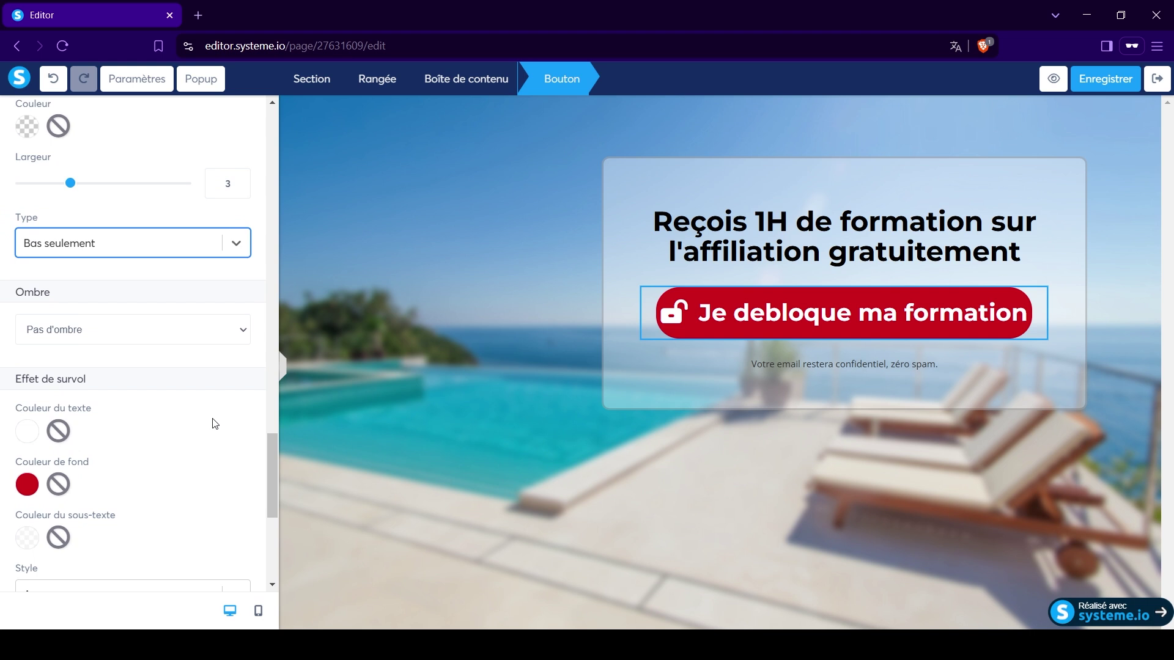
click(243, 331)
click(88, 393)
click(634, 410)
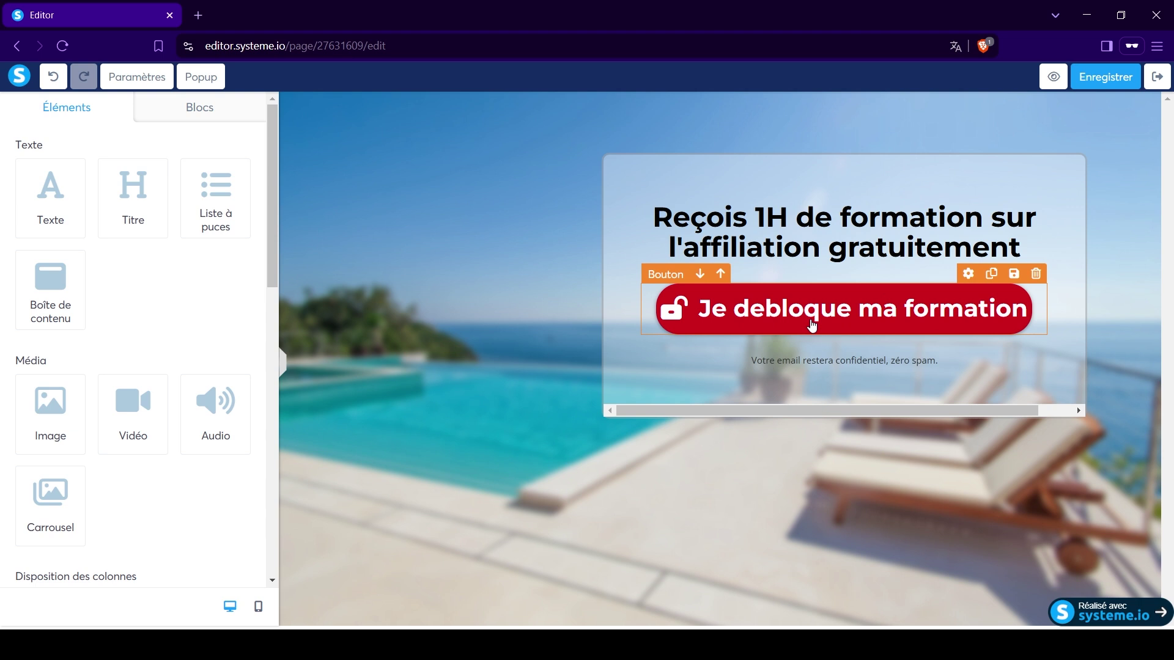
Add a form field under the title with data type Prénom and default value 'Ton Prénom'.
scroll(157, 323, down, 5)
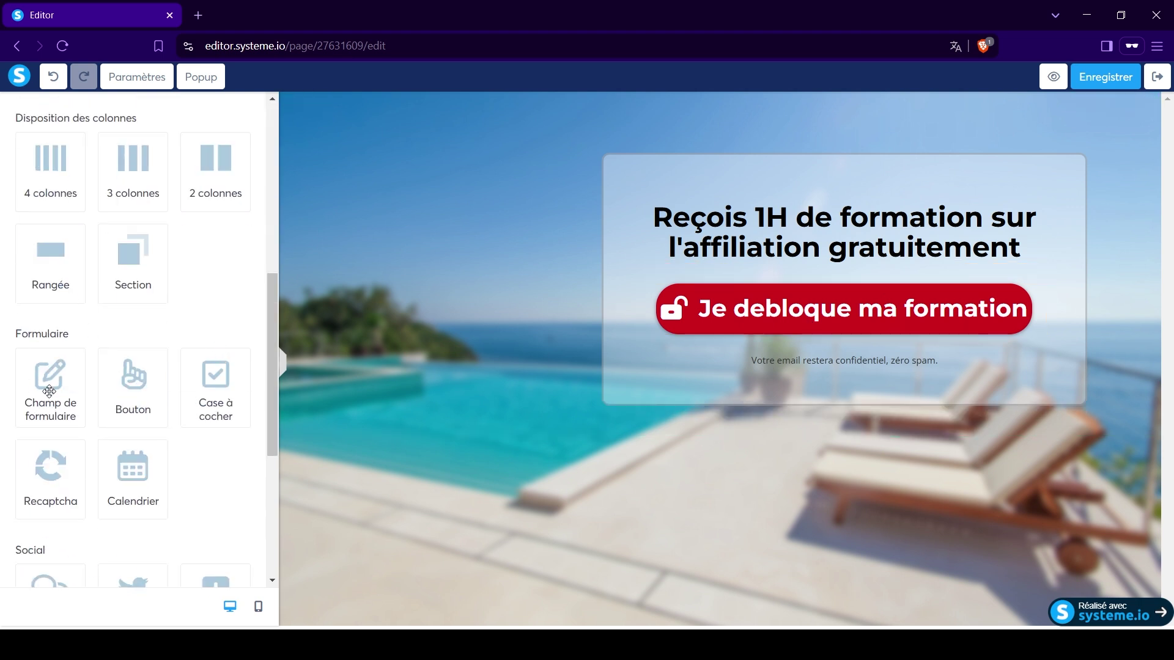
drag(51, 384, 739, 268)
click(693, 300)
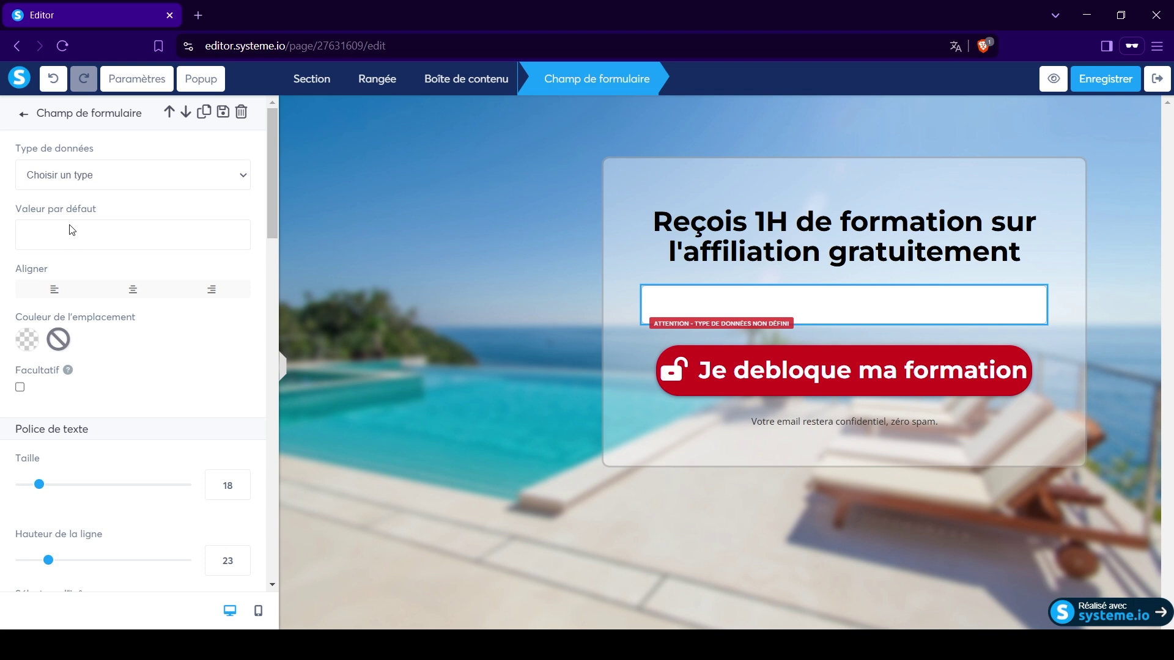
click(73, 292)
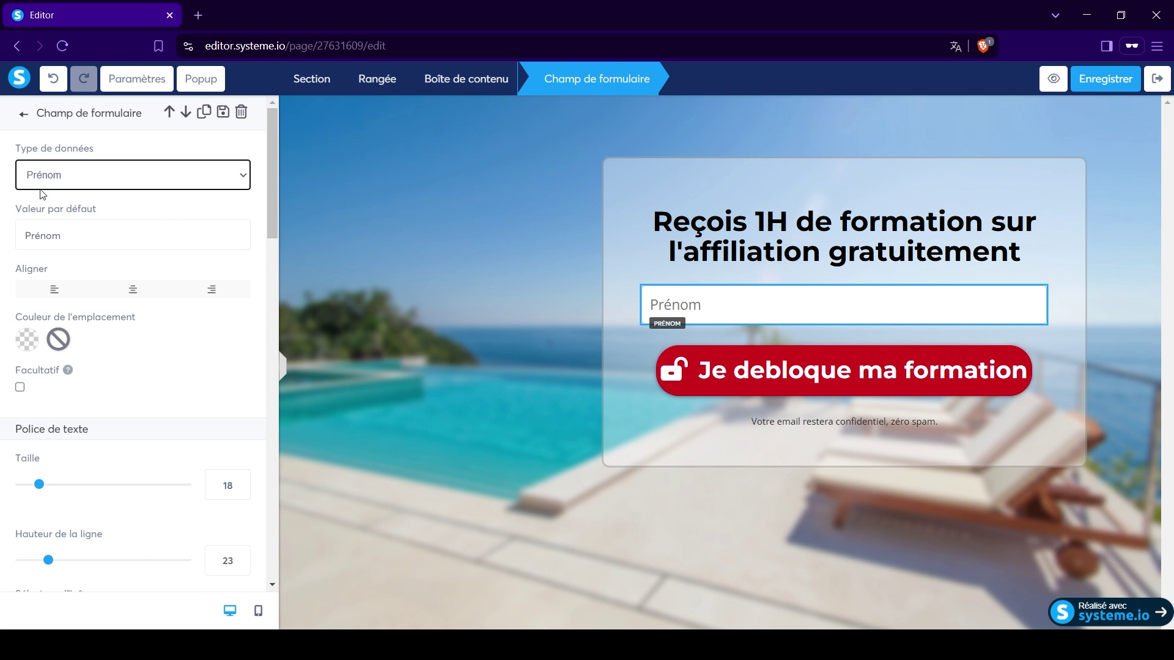
click(28, 236)
text(T)
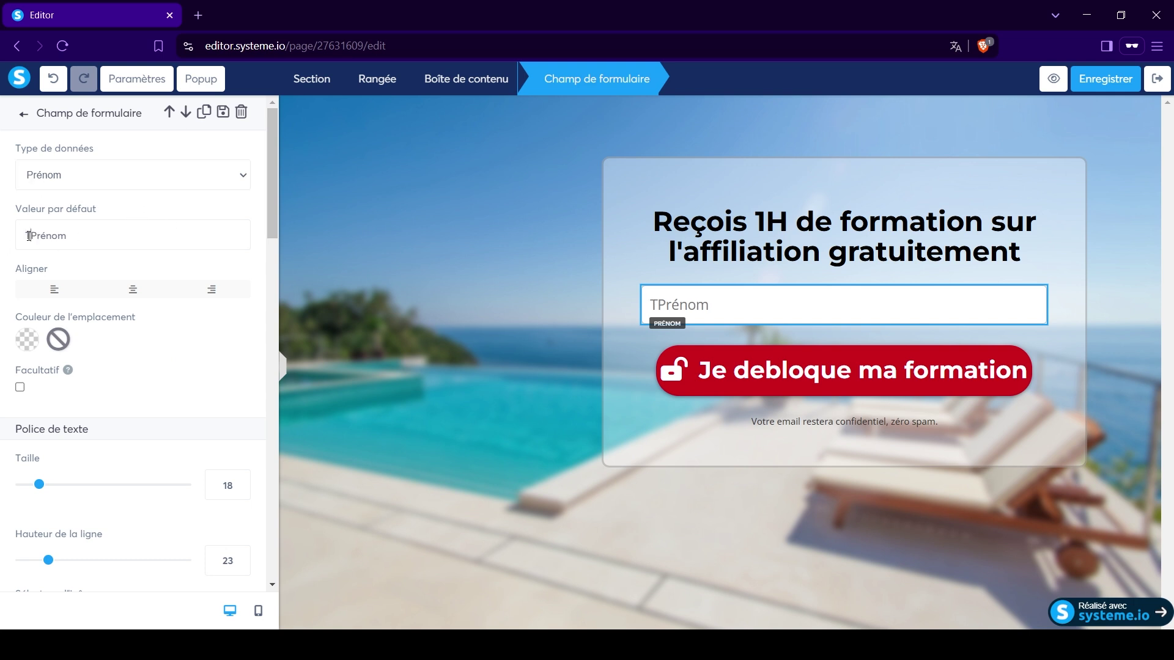
text(on)
click(330, 420)
Drag a second form field into the opt-in box.
scroll(147, 411, down, 5)
scroll(153, 328, up, 3)
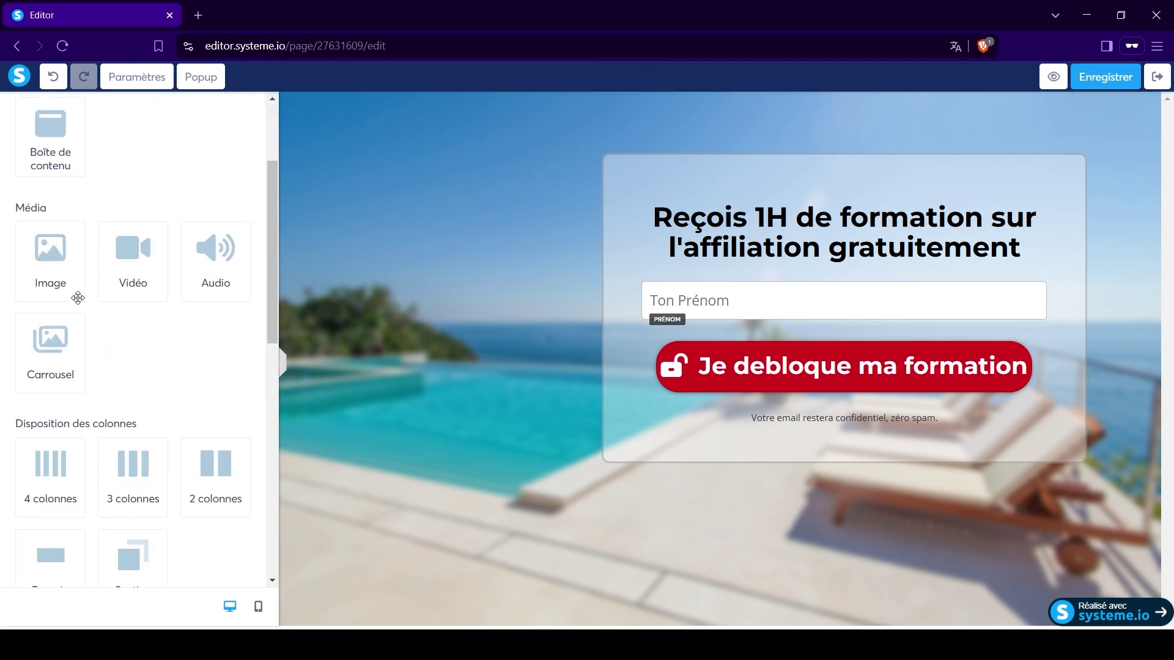
scroll(147, 345, up, 3)
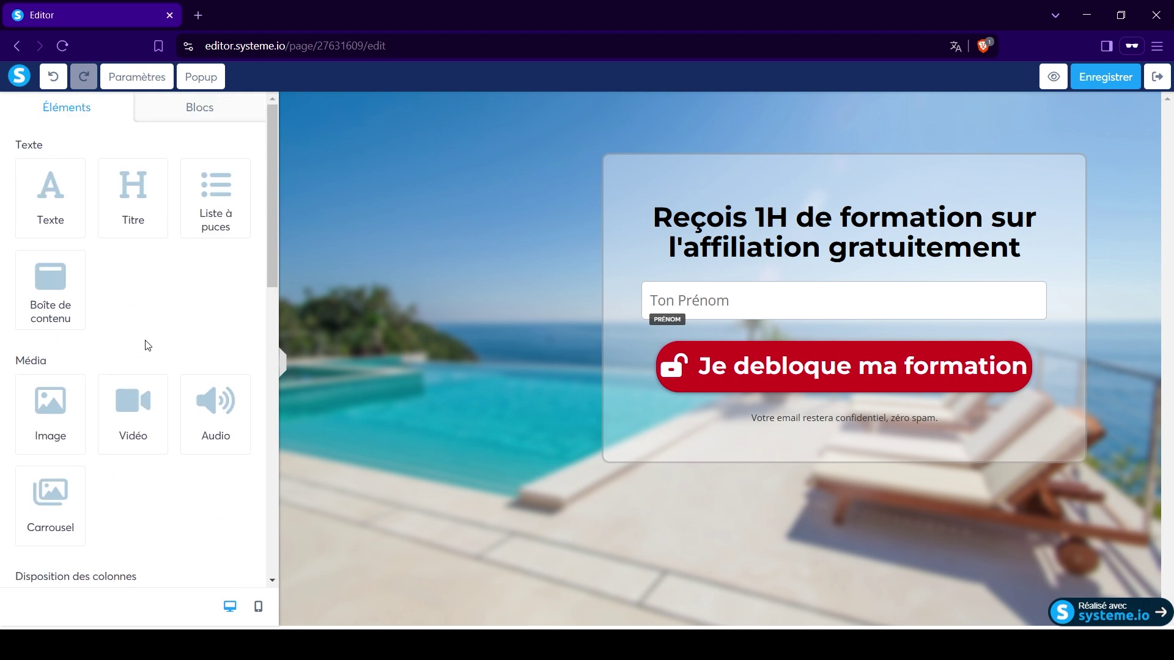
scroll(151, 338, down, 10)
scroll(149, 320, up, 5)
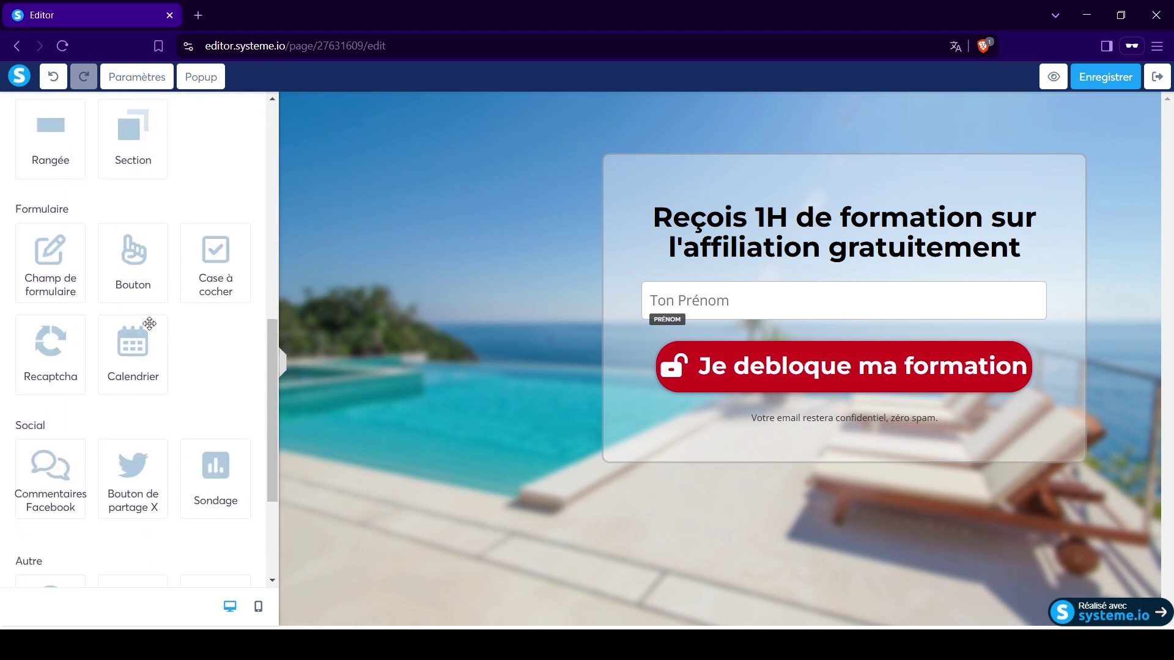
drag(44, 388, 752, 327)
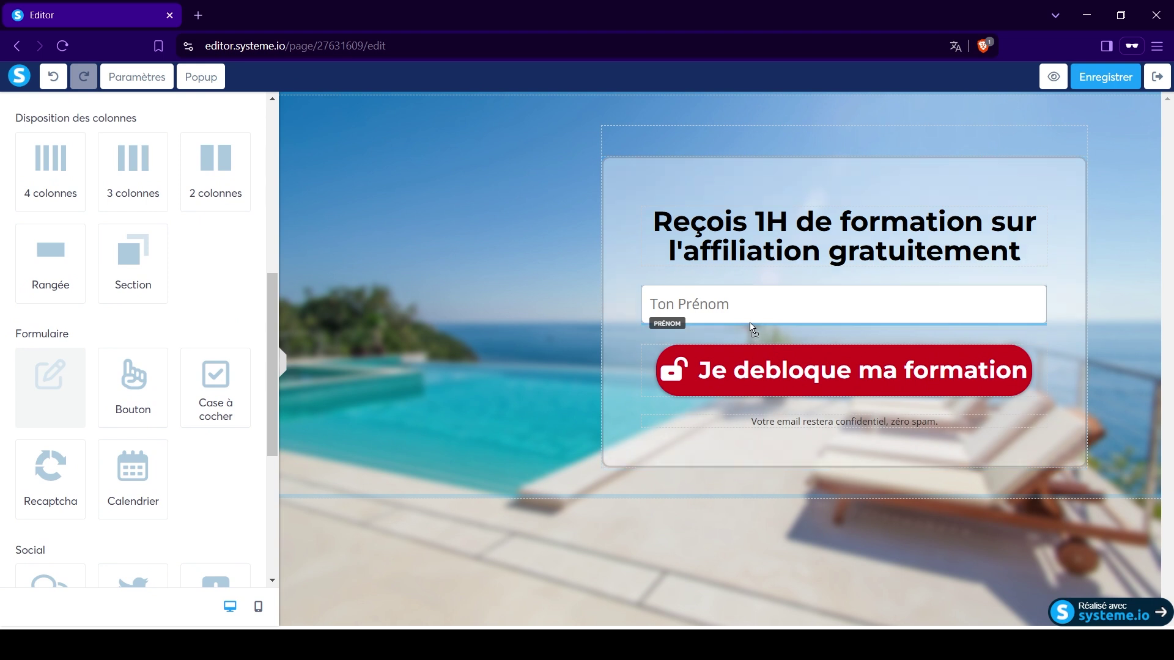
Place the second field below Ton Prénom, set it to Email, and type 'Ta meilleure adresse e-mail'.
drag(751, 327, 749, 321)
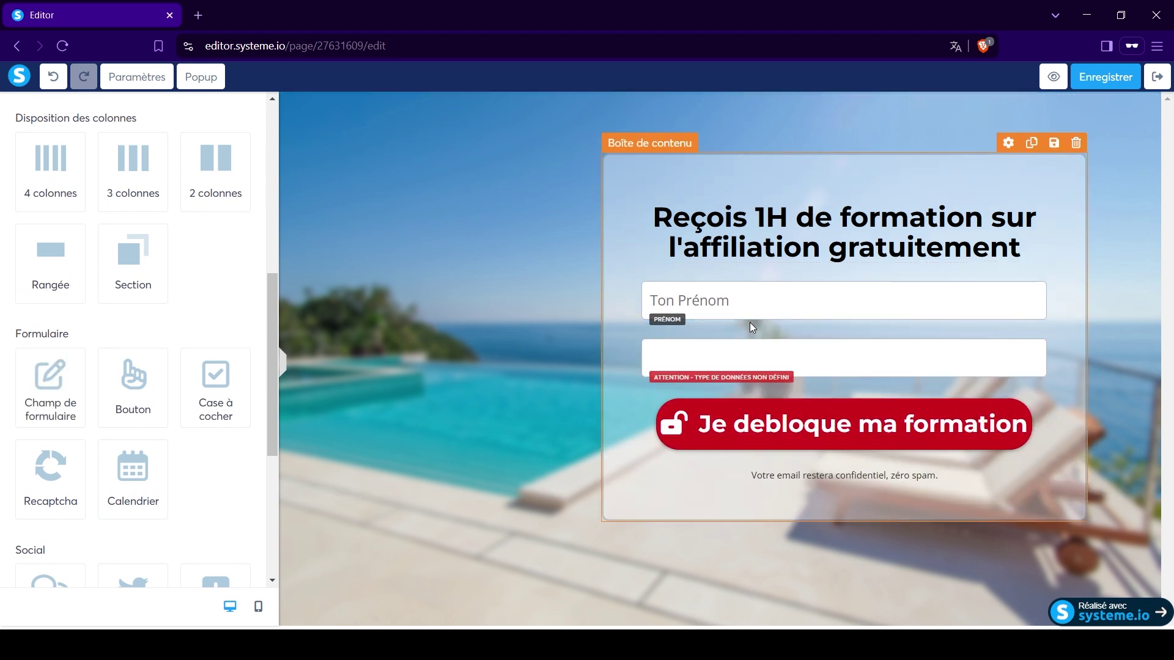
click(690, 365)
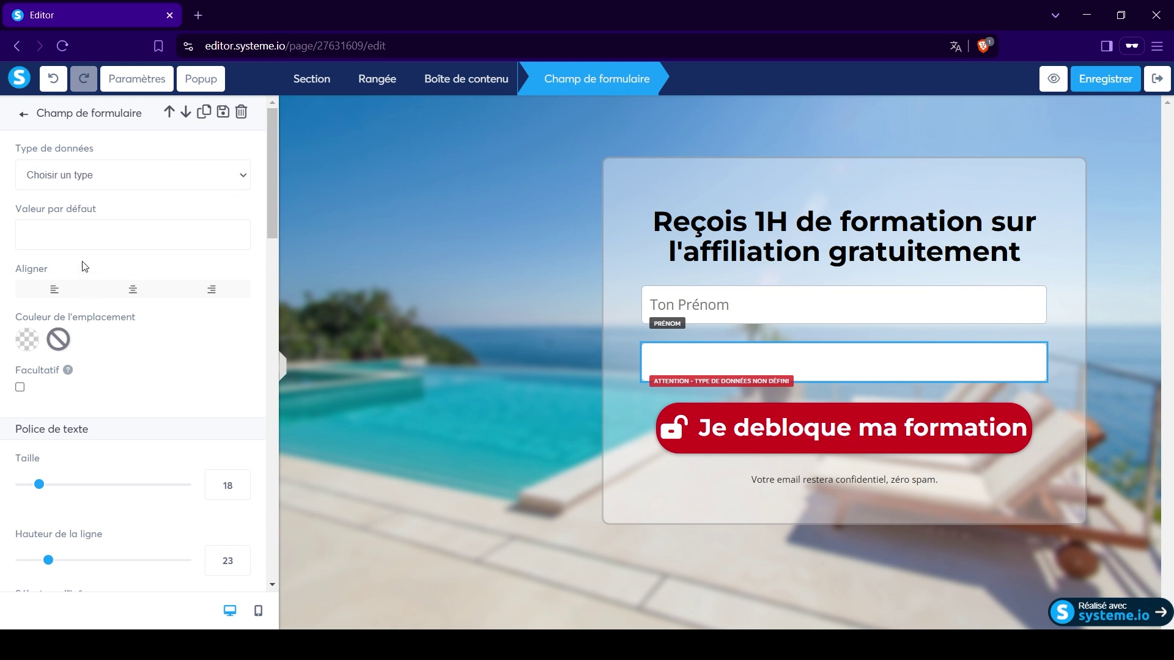
click(83, 277)
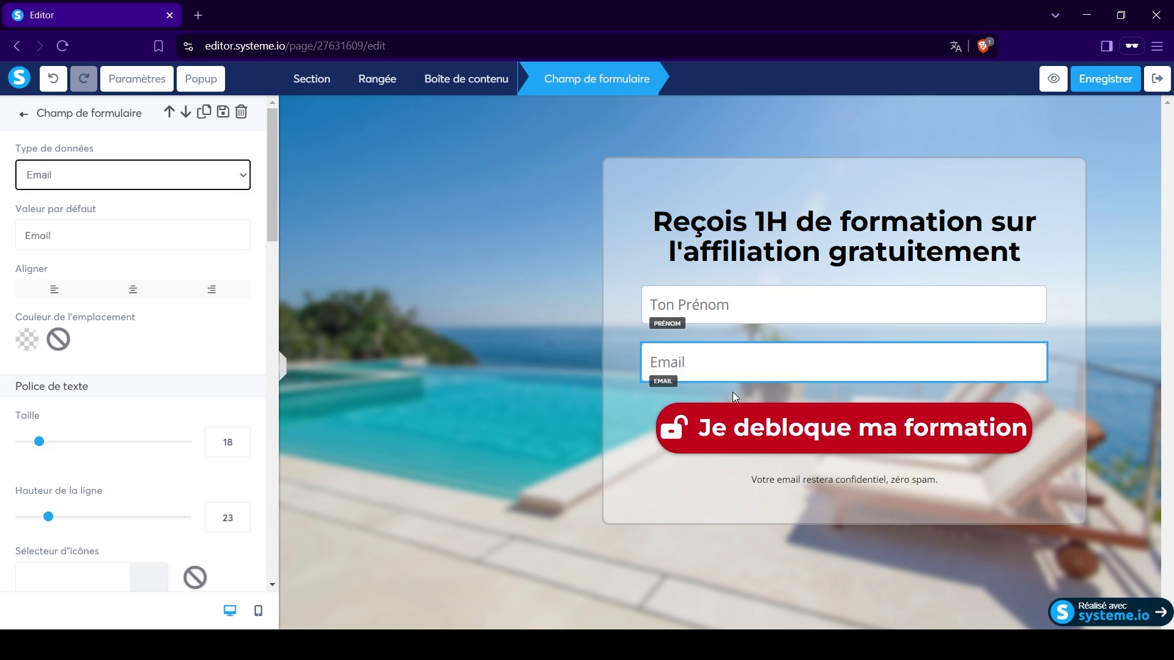
click(28, 236)
drag(63, 235, 2, 244)
text(T)
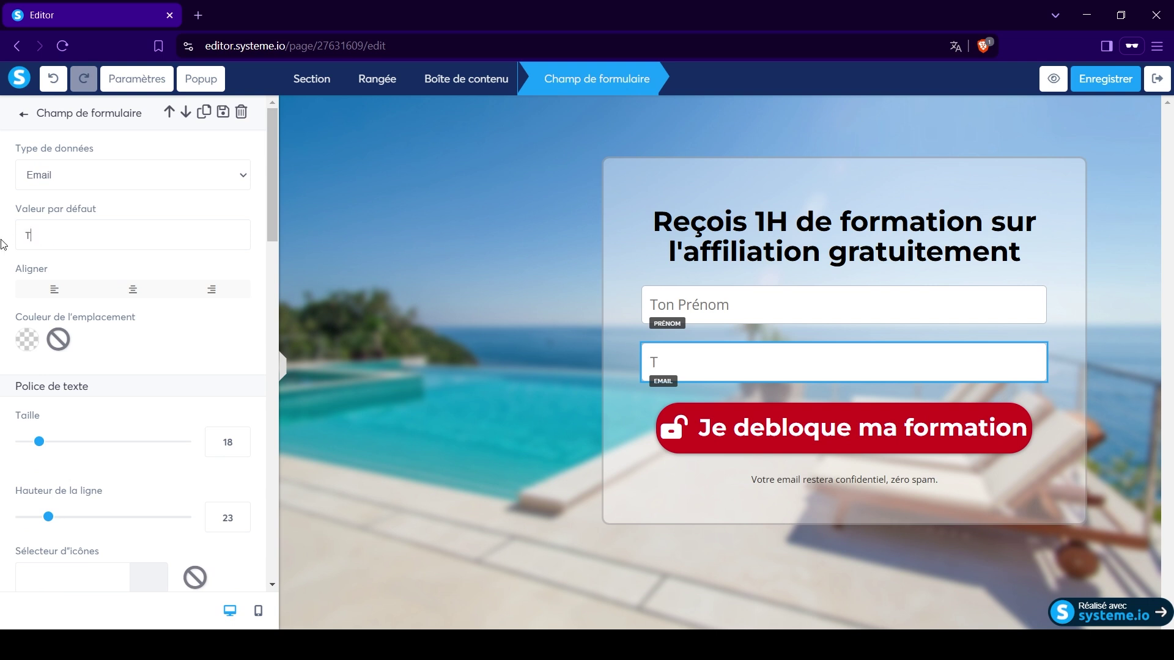
text(a meilleure adresse e)
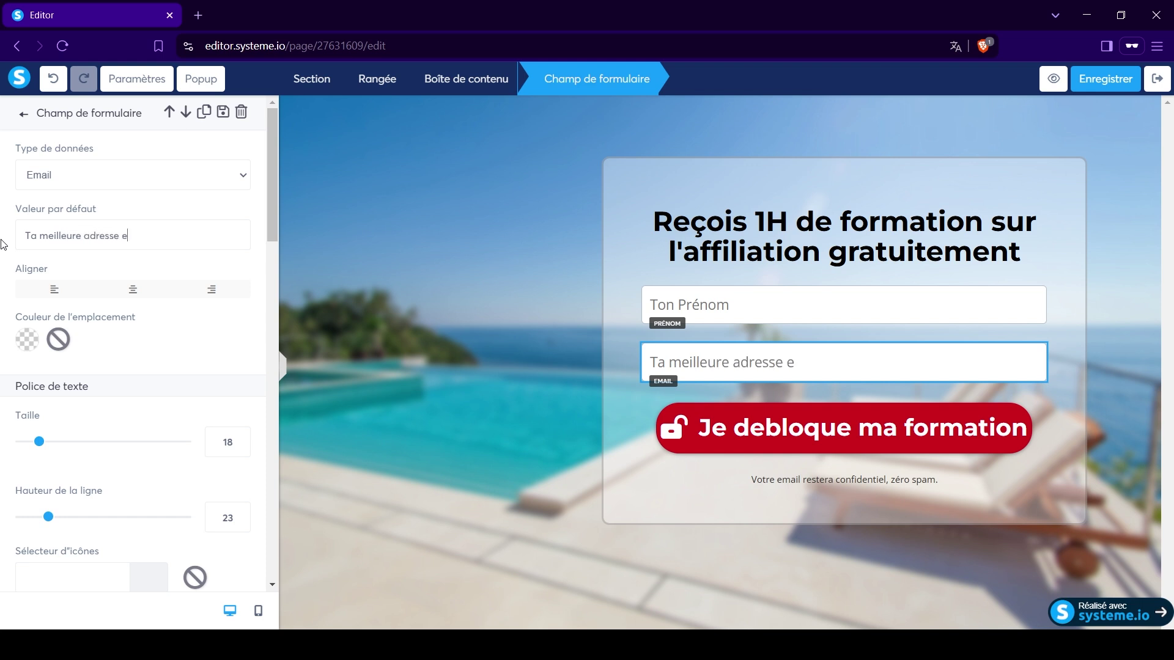
text(-mail)
Change the red button's action to Enregistrer le contact, redirecting to the next funnel step.
click(798, 233)
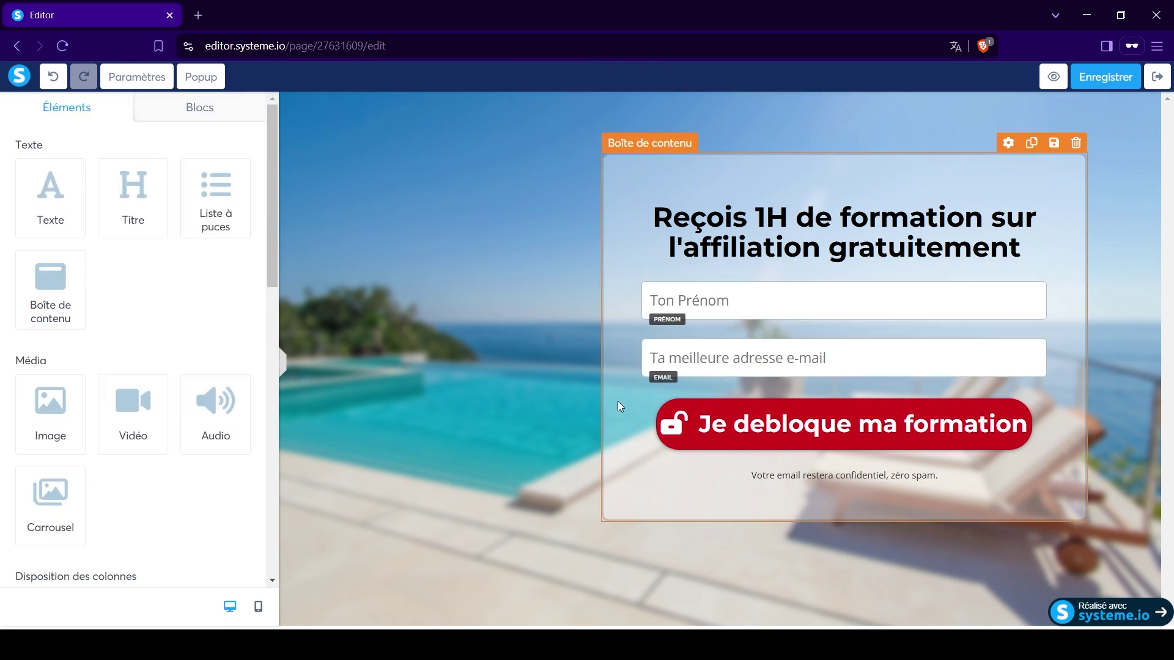
click(770, 436)
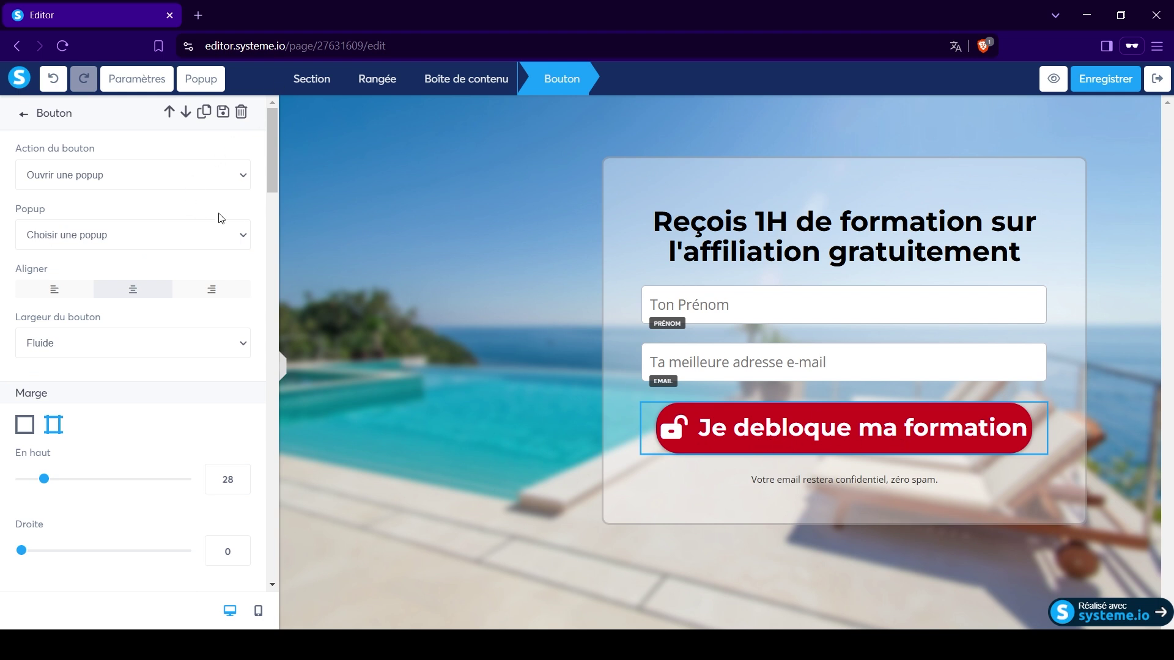
click(225, 176)
click(101, 177)
click(87, 209)
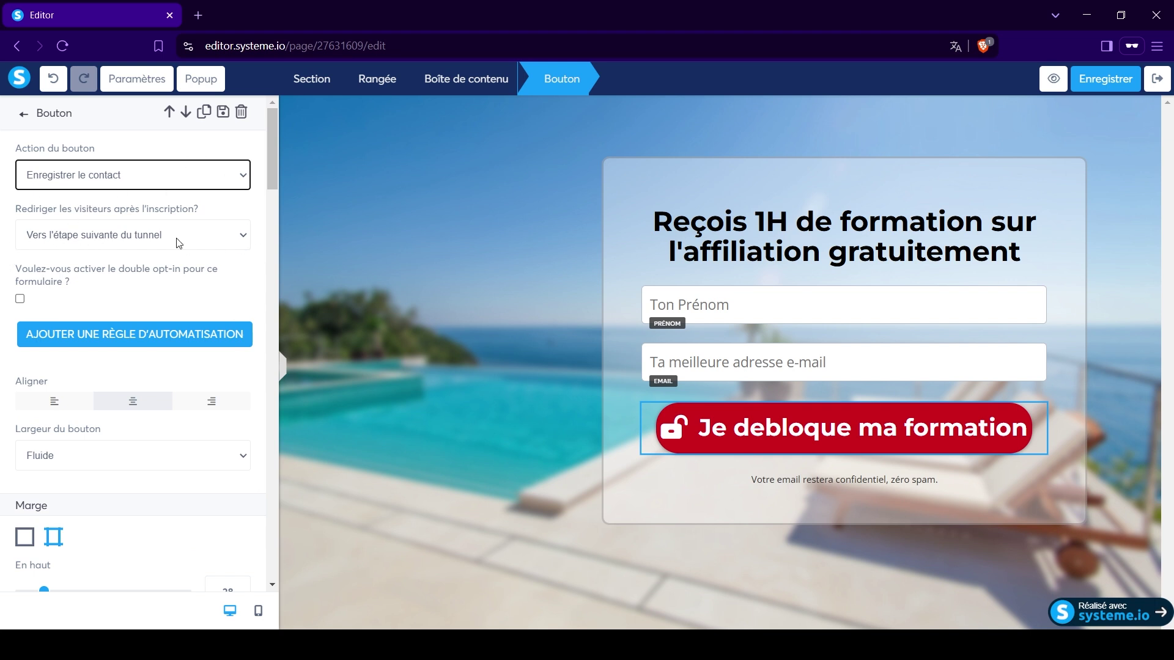
click(178, 176)
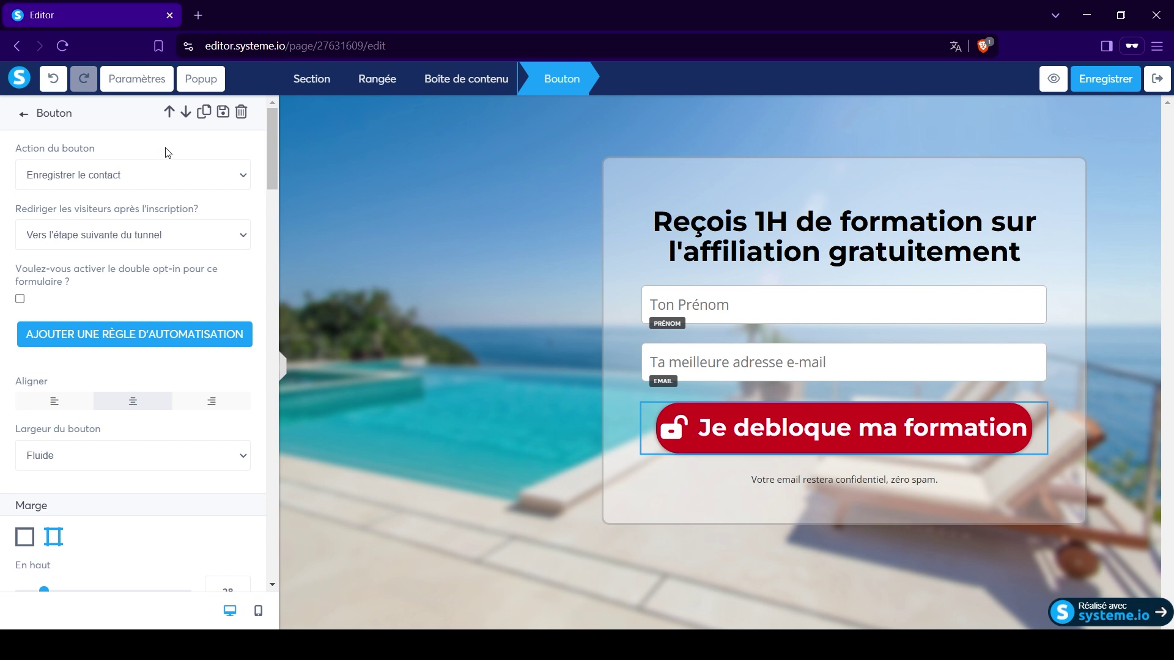
click(121, 177)
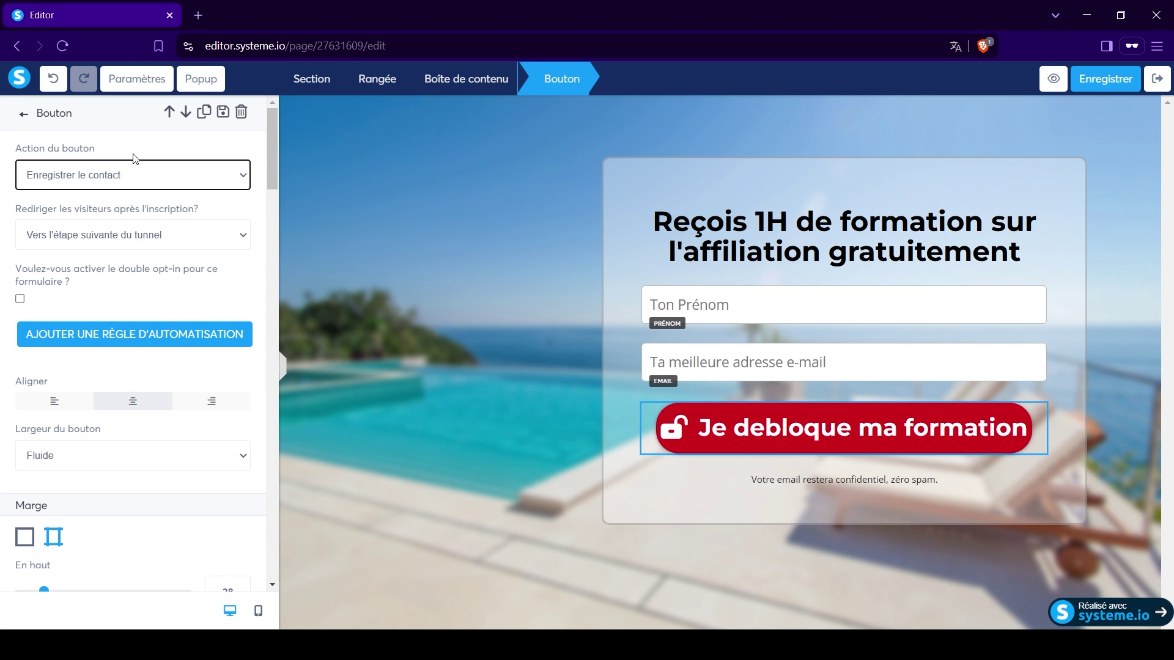
click(449, 254)
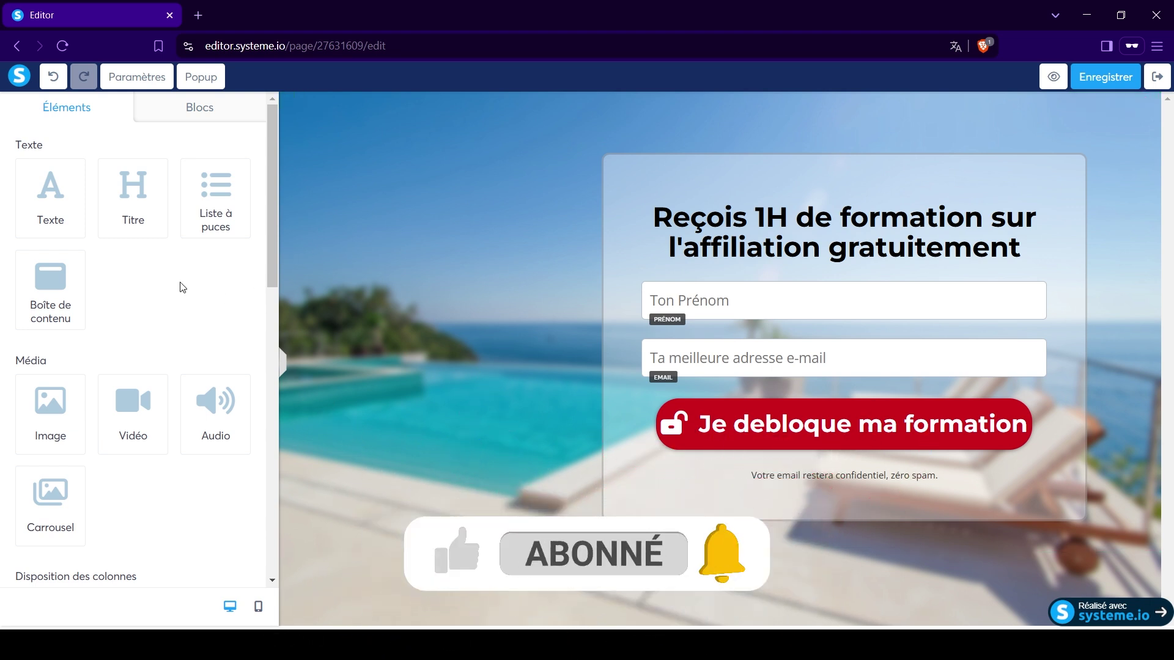
scroll(180, 317, down, 7)
scroll(181, 318, up, 7)
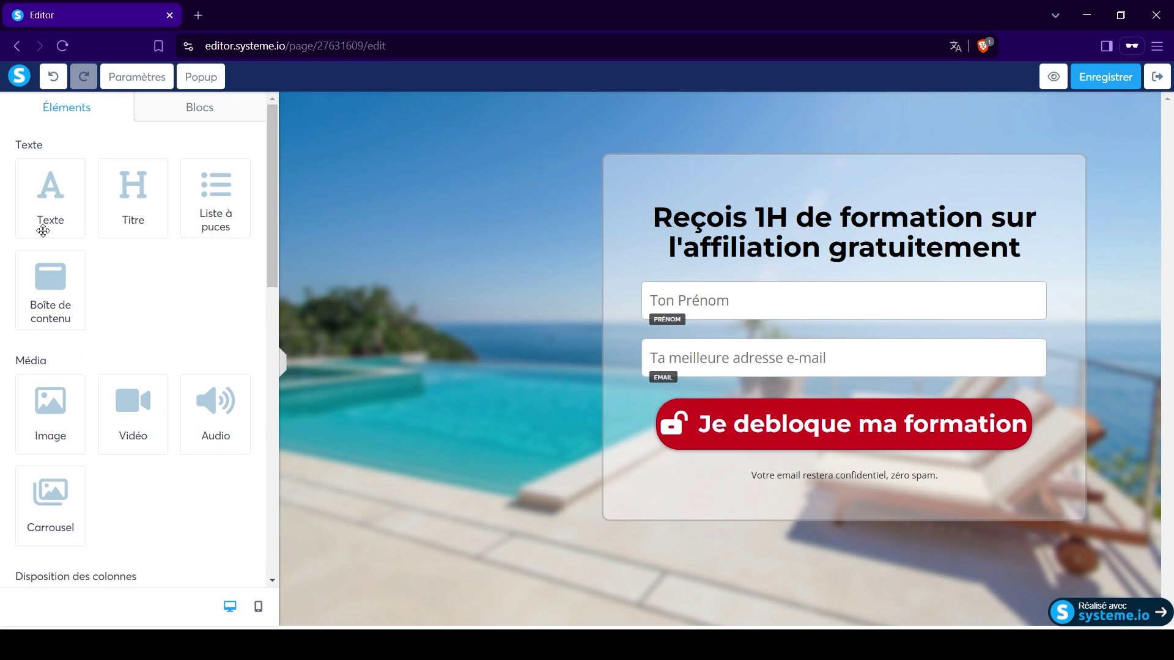
Add a Lorem ipsum text paragraph to the opt-in box, then delete it.
drag(57, 202, 775, 269)
click(843, 306)
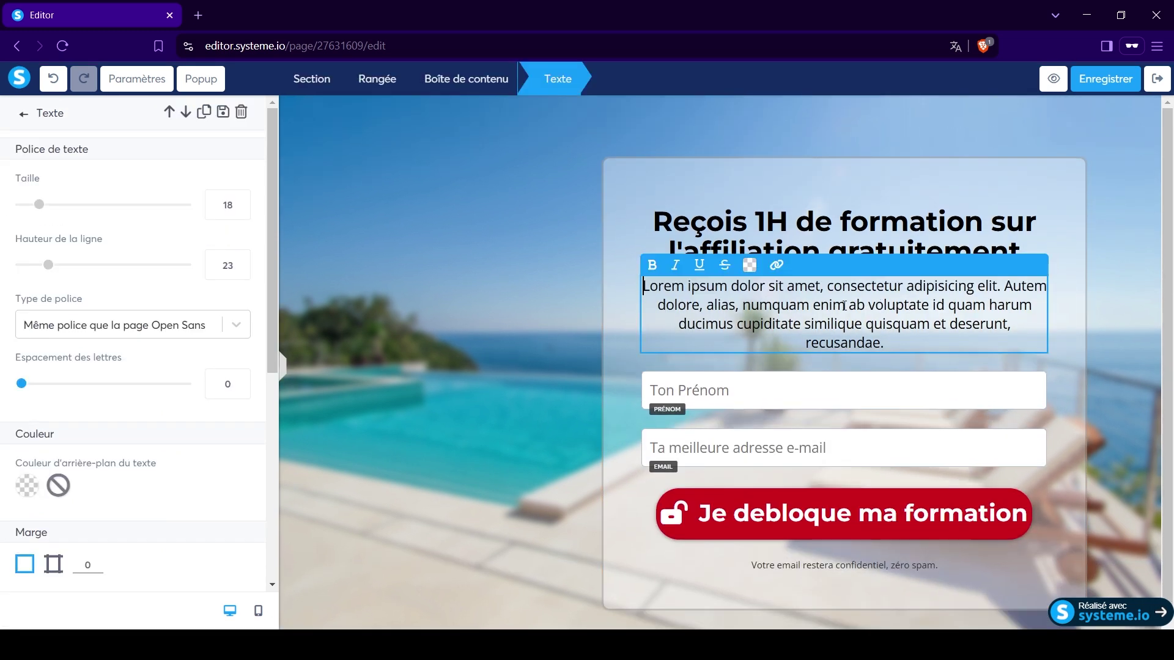
drag(645, 287, 924, 343)
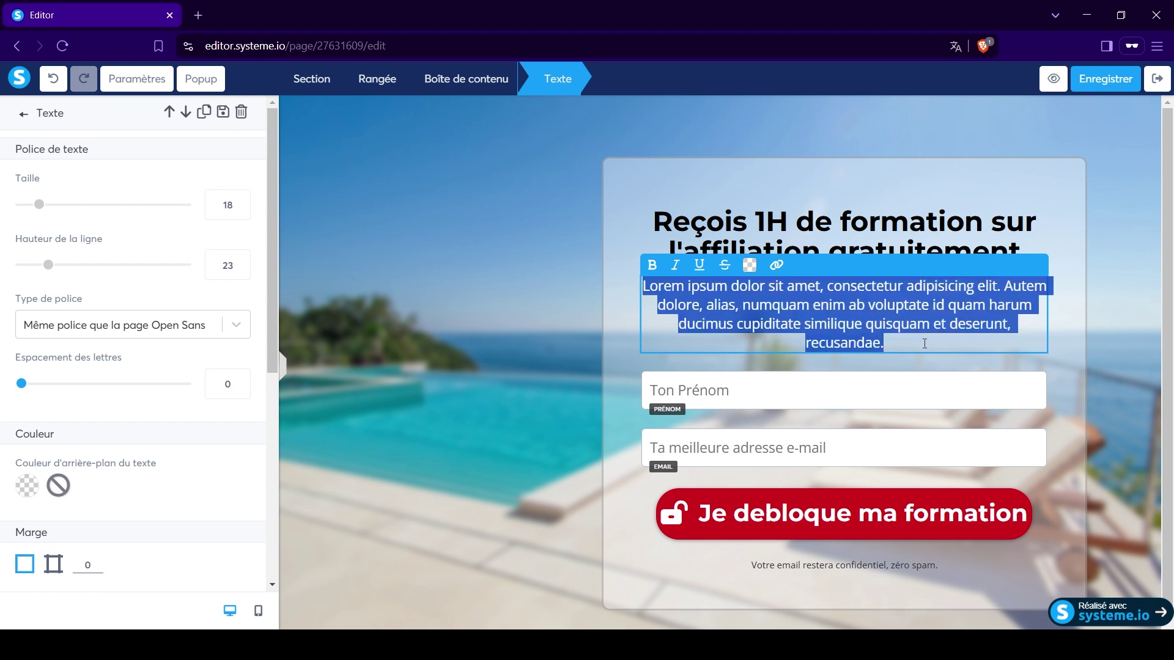
click(869, 304)
click(1078, 275)
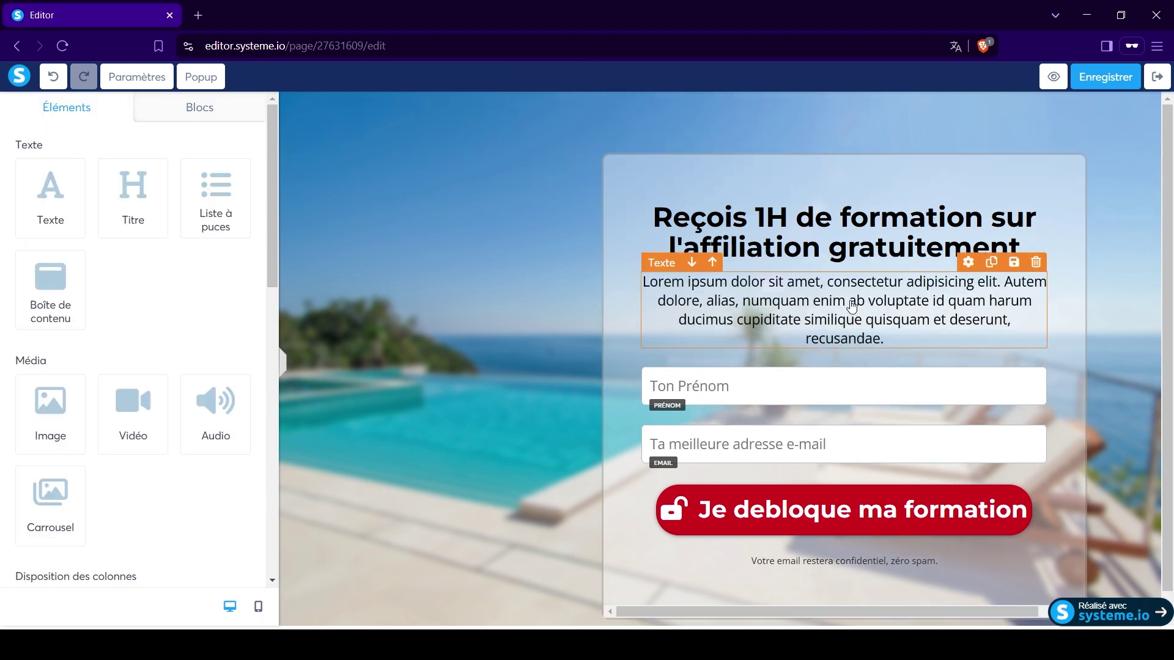
click(1035, 262)
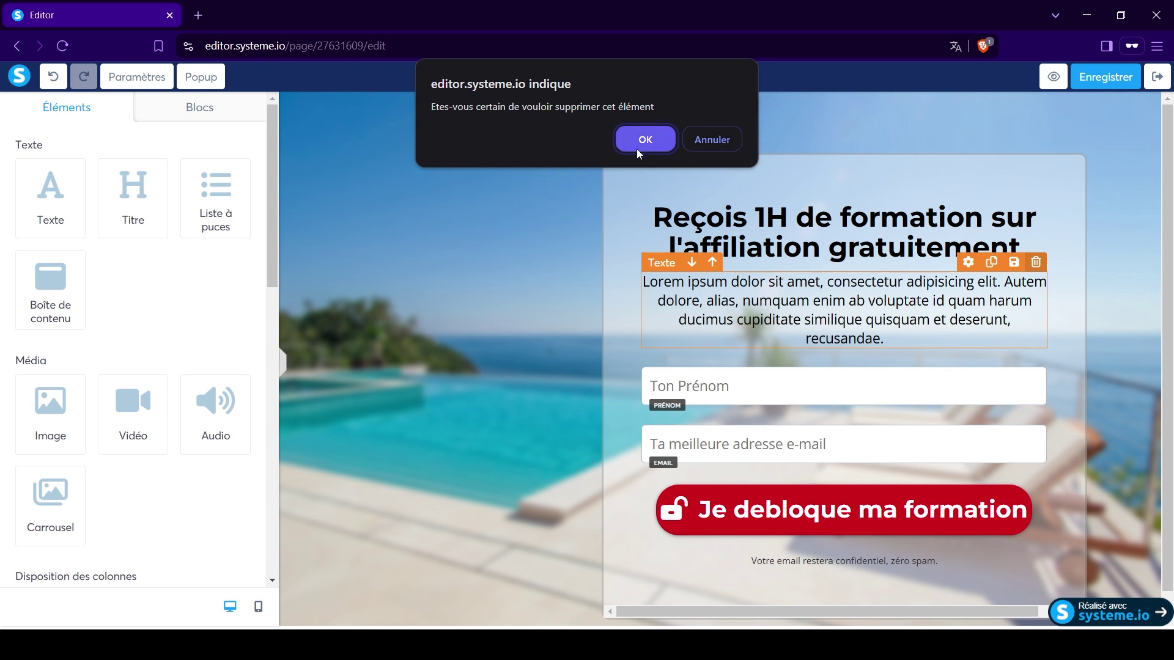
click(636, 149)
Add a Titre heading under the headline, then delete it.
drag(114, 195, 758, 256)
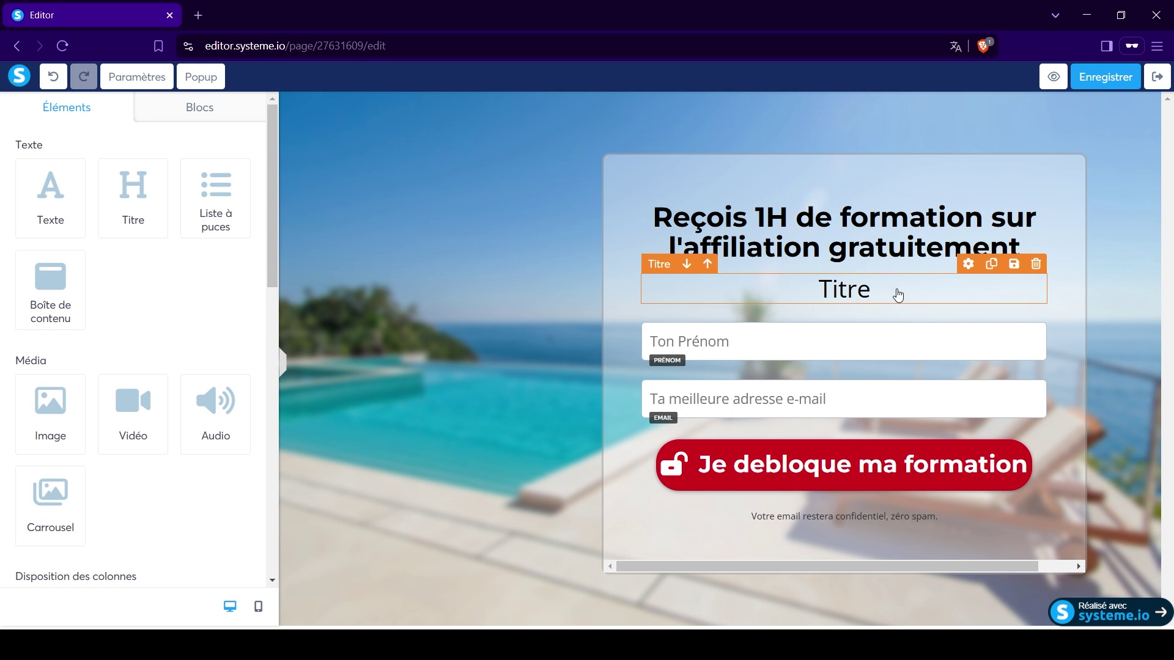
click(715, 289)
drag(816, 296, 913, 293)
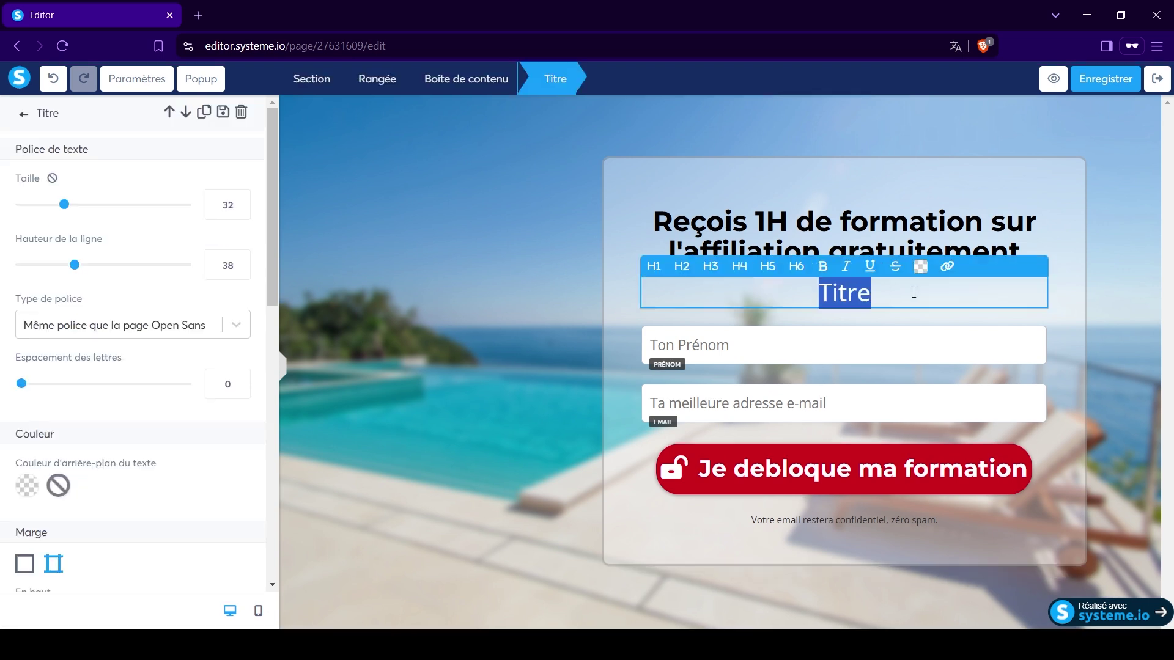
click(959, 293)
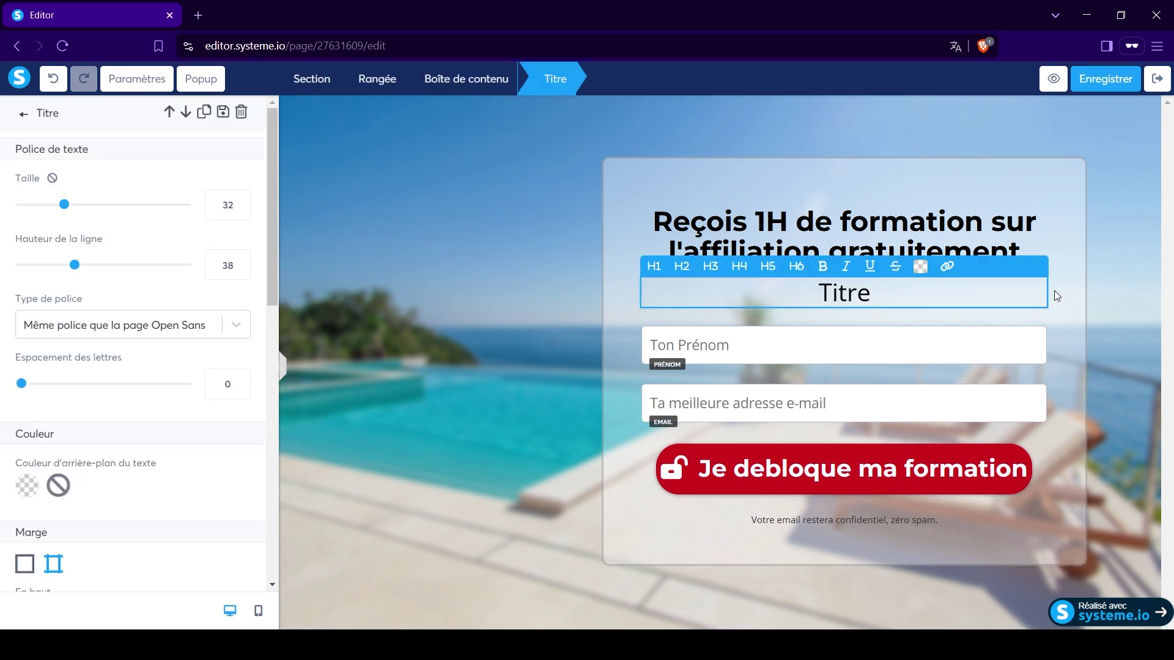
click(1054, 292)
click(1035, 263)
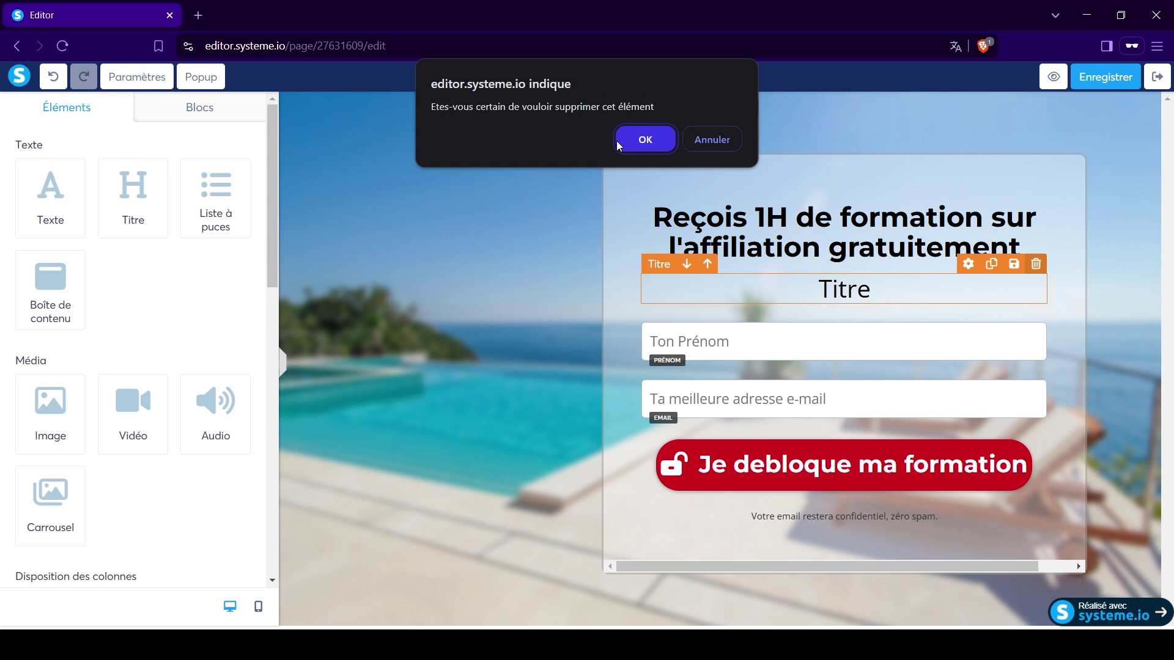
click(617, 141)
Insert a three-item bulleted list, go over its lines, then delete it with OK.
drag(213, 199, 761, 316)
click(702, 297)
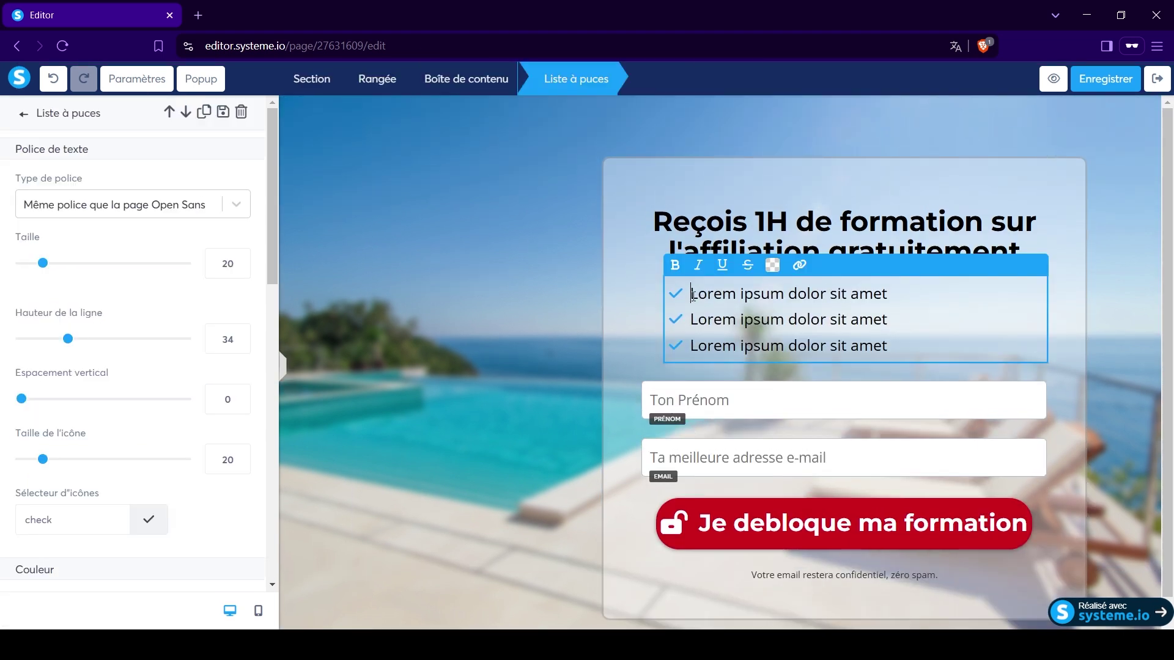
drag(693, 296, 954, 297)
click(713, 318)
drag(694, 319, 901, 321)
click(692, 346)
drag(692, 346, 884, 344)
click(900, 322)
click(1066, 281)
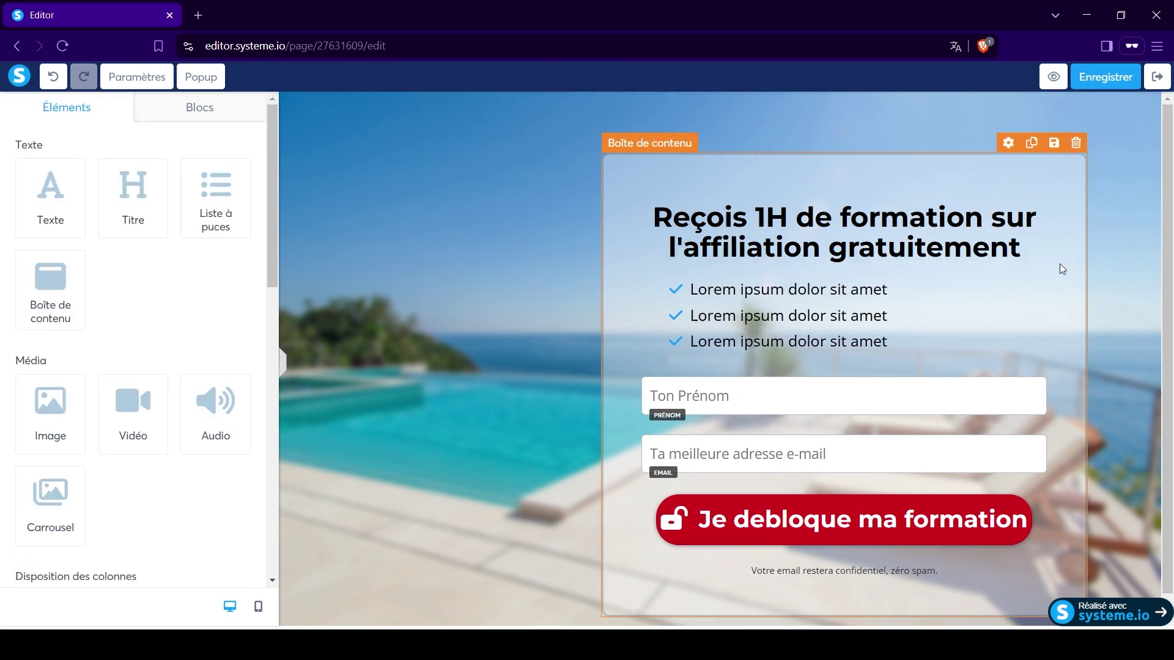
click(1034, 262)
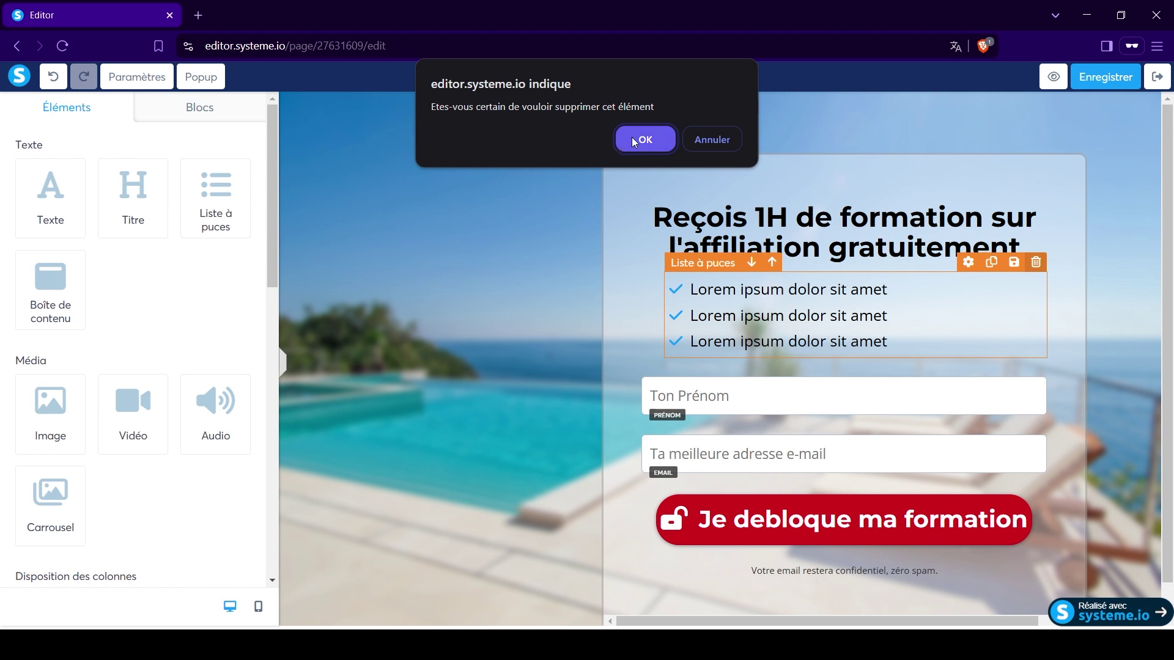
click(638, 138)
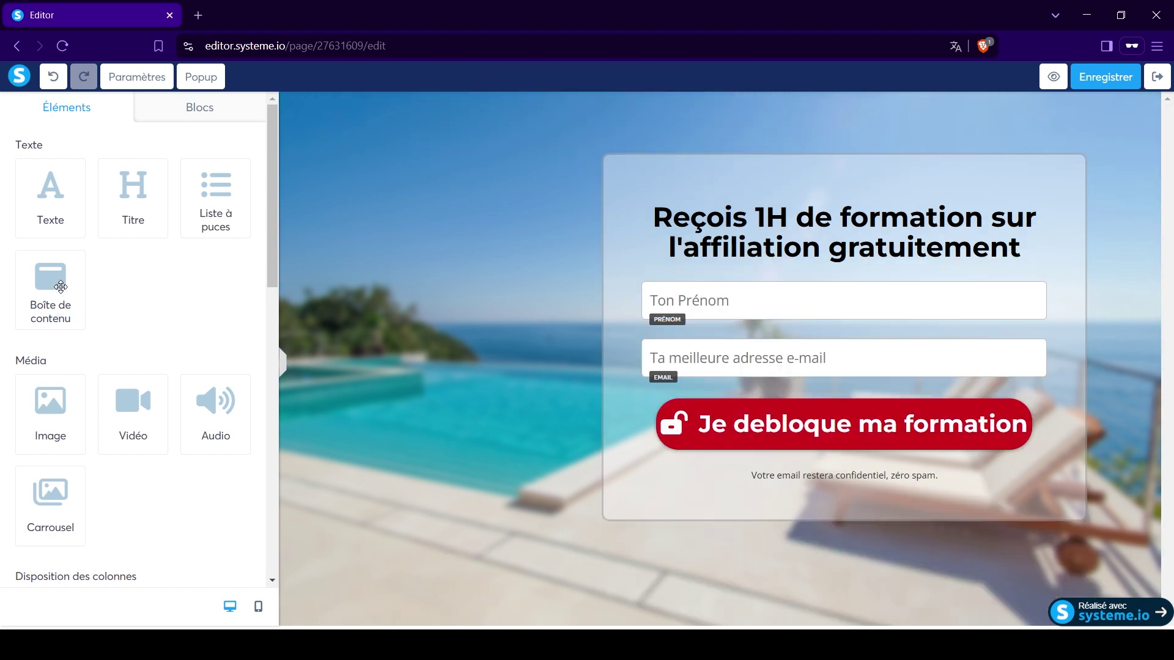
drag(49, 302, 791, 292)
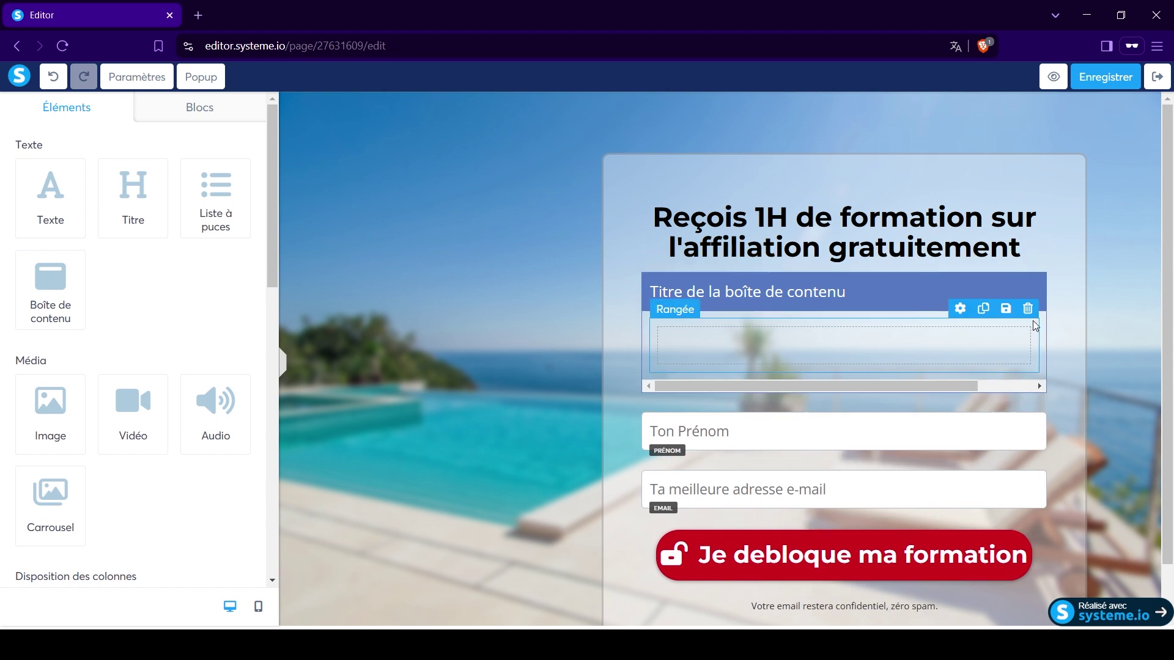
click(1036, 262)
click(647, 141)
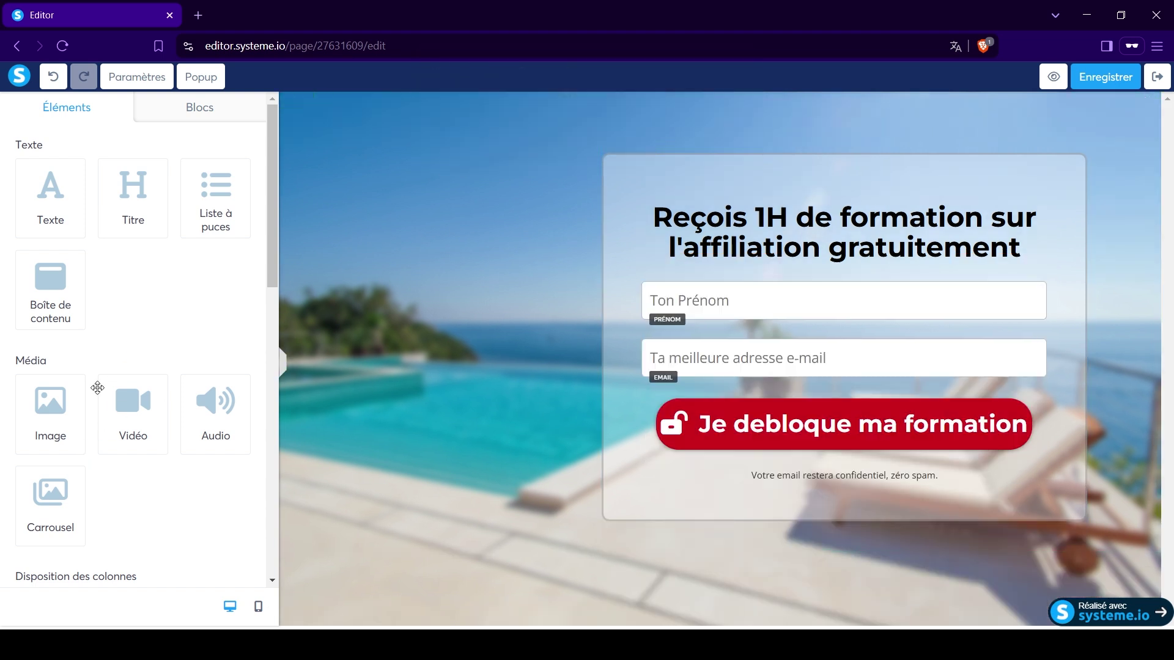
drag(65, 414, 793, 283)
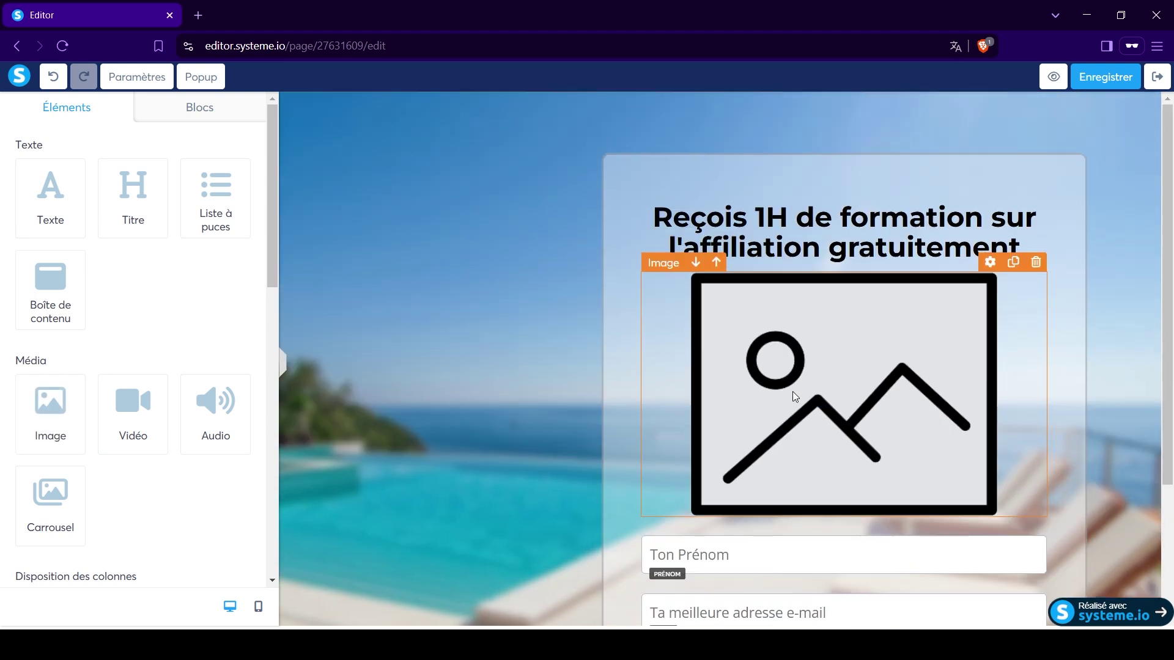
click(841, 362)
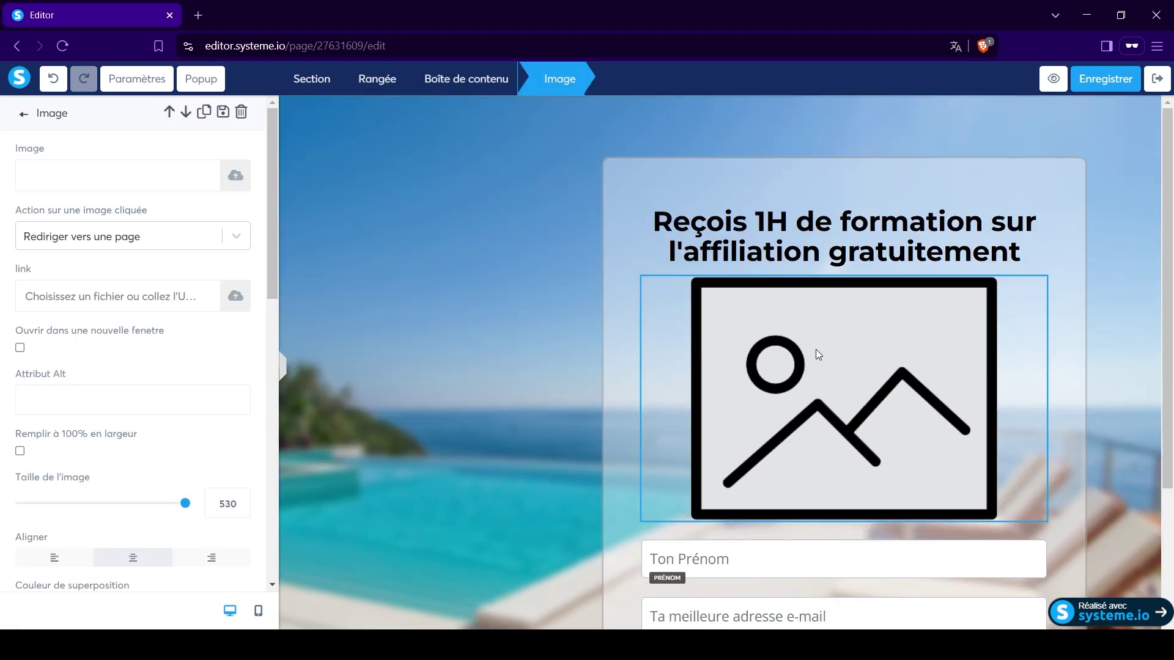
click(940, 302)
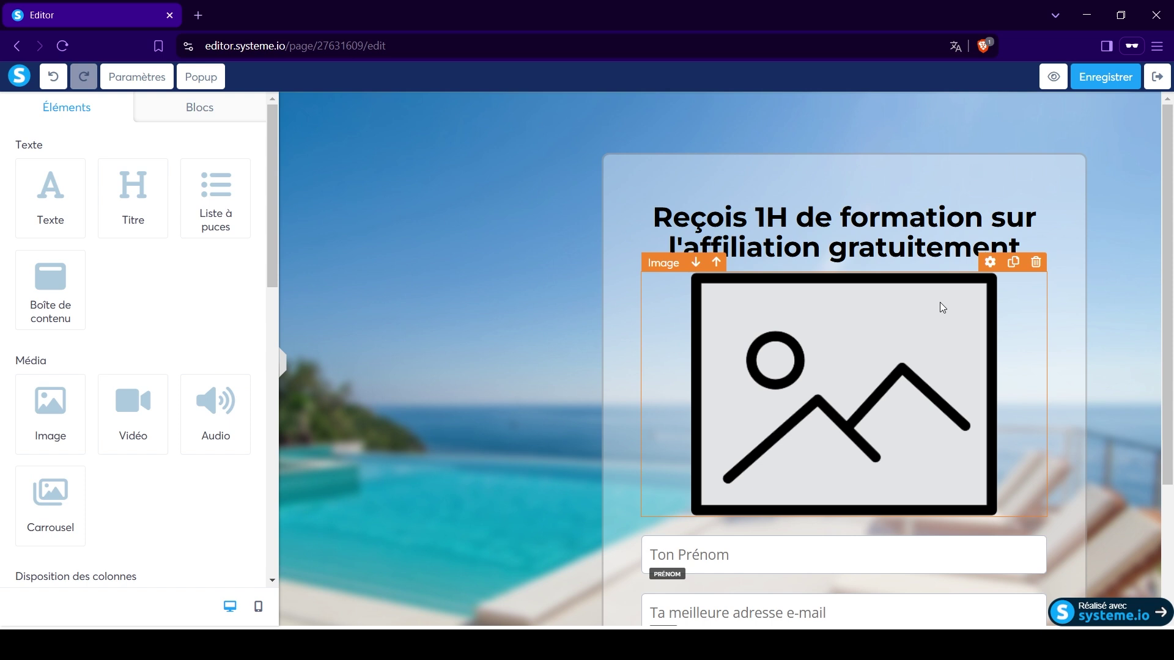
click(990, 262)
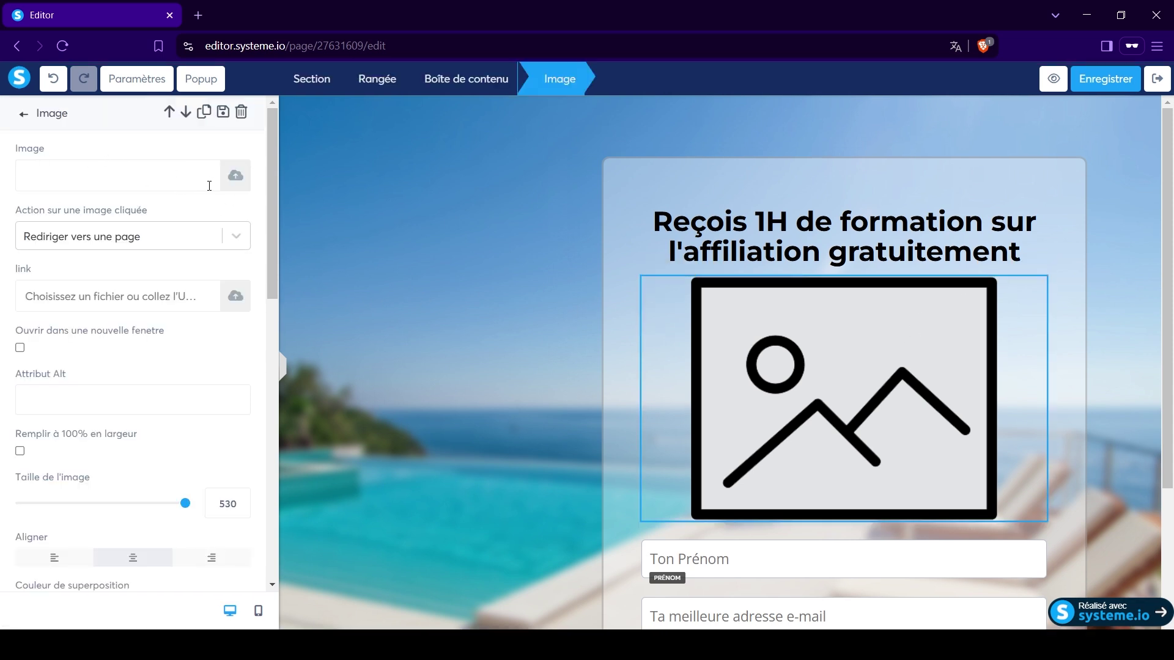
click(236, 178)
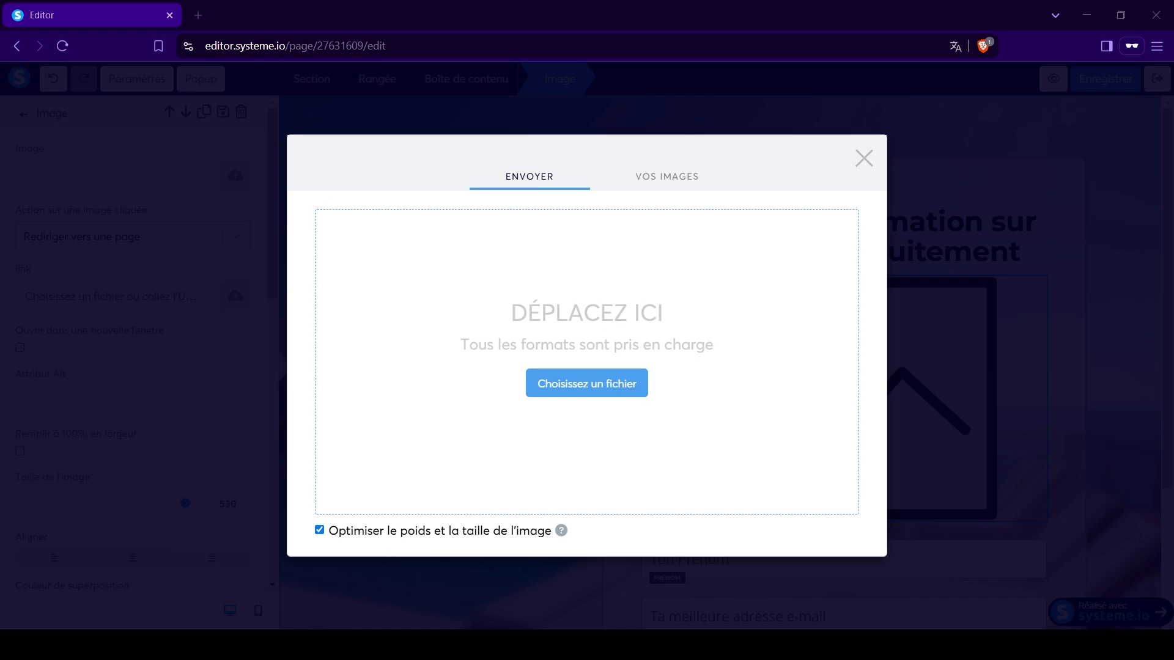
click(583, 382)
click(833, 557)
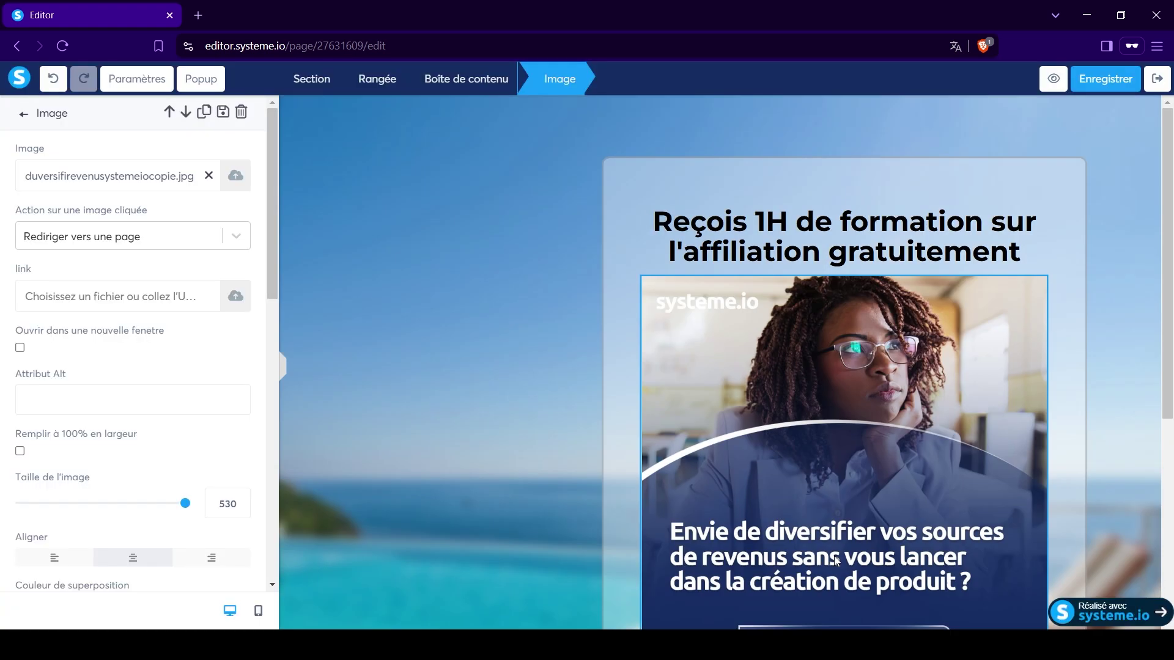
click(702, 423)
scroll(702, 423, down, 5)
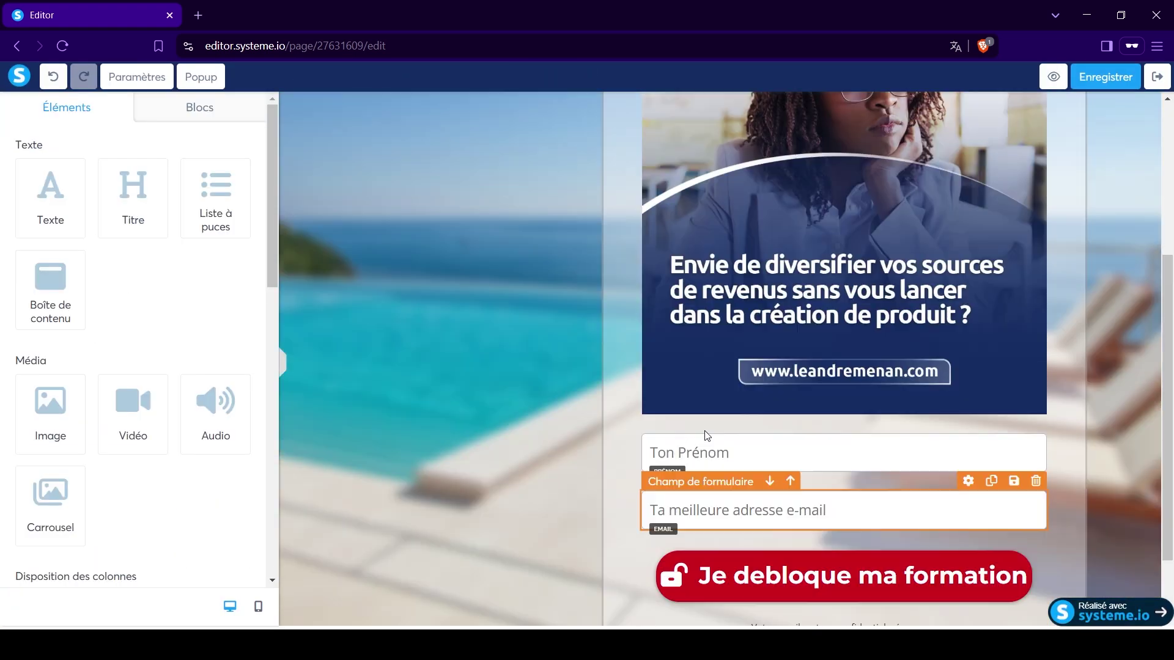
scroll(704, 429, up, 4)
scroll(787, 350, down, 3)
scroll(791, 338, up, 3)
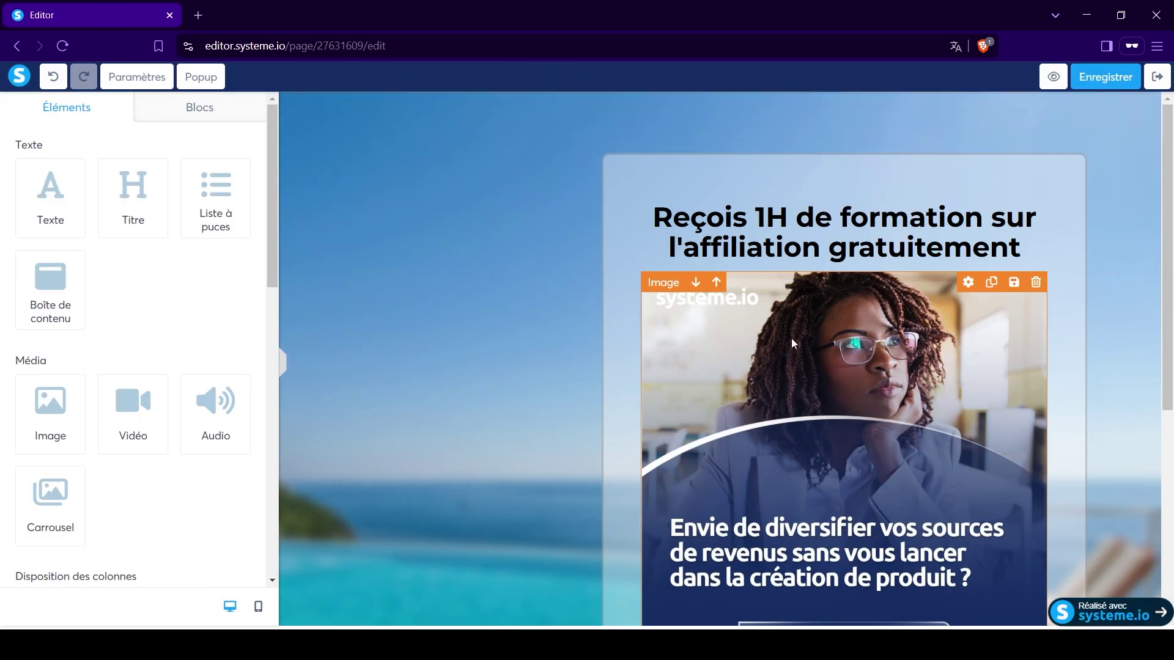
click(996, 257)
click(978, 288)
click(1036, 211)
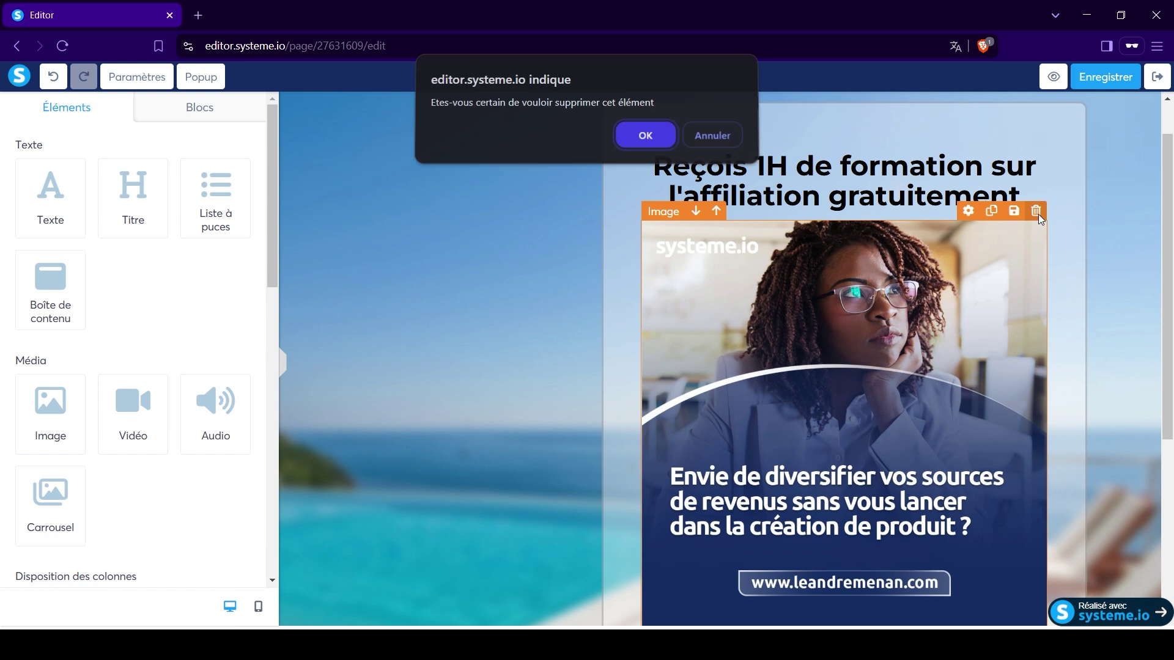
click(640, 134)
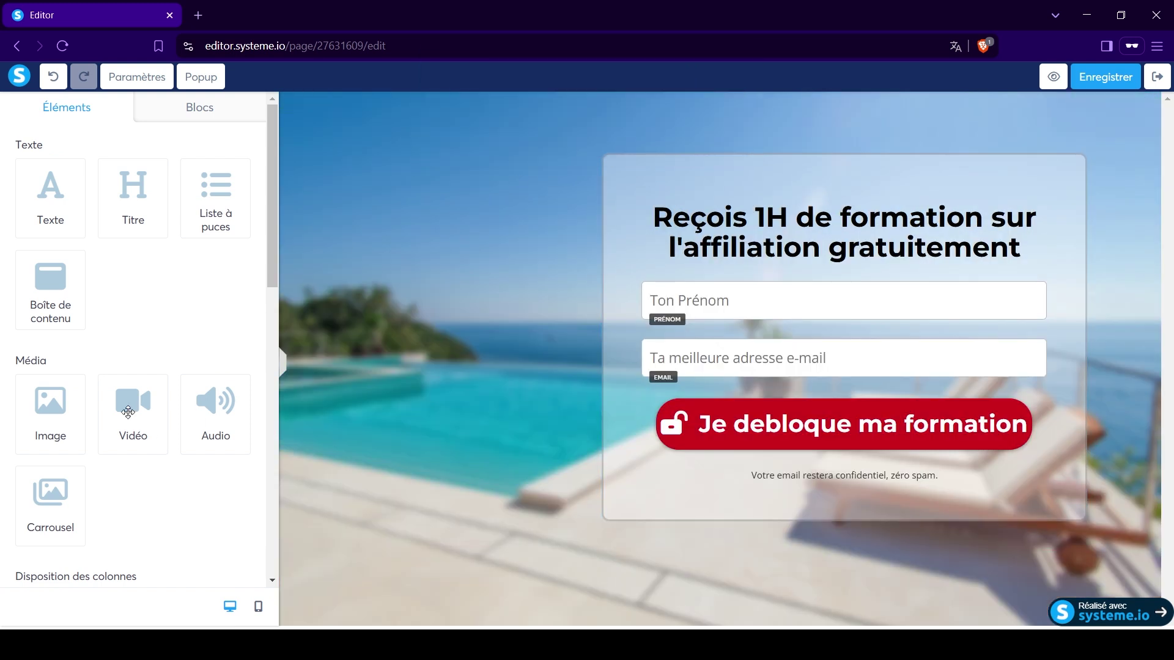
drag(132, 412, 764, 269)
click(820, 392)
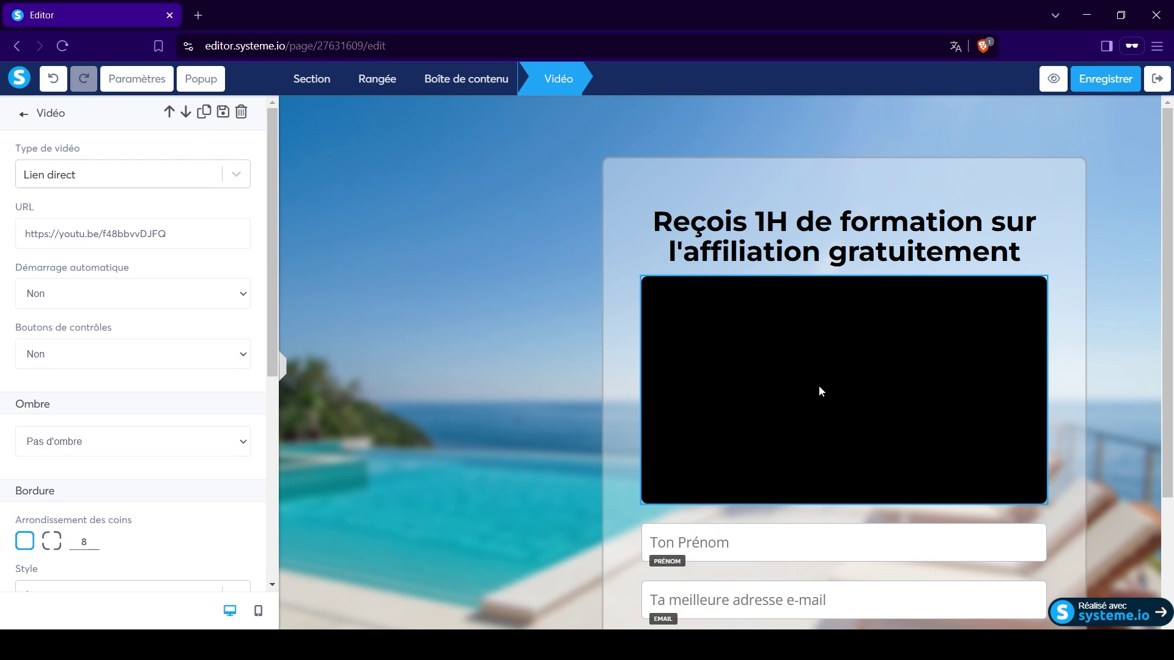
click(731, 355)
mouse_move(865, 339)
click(971, 267)
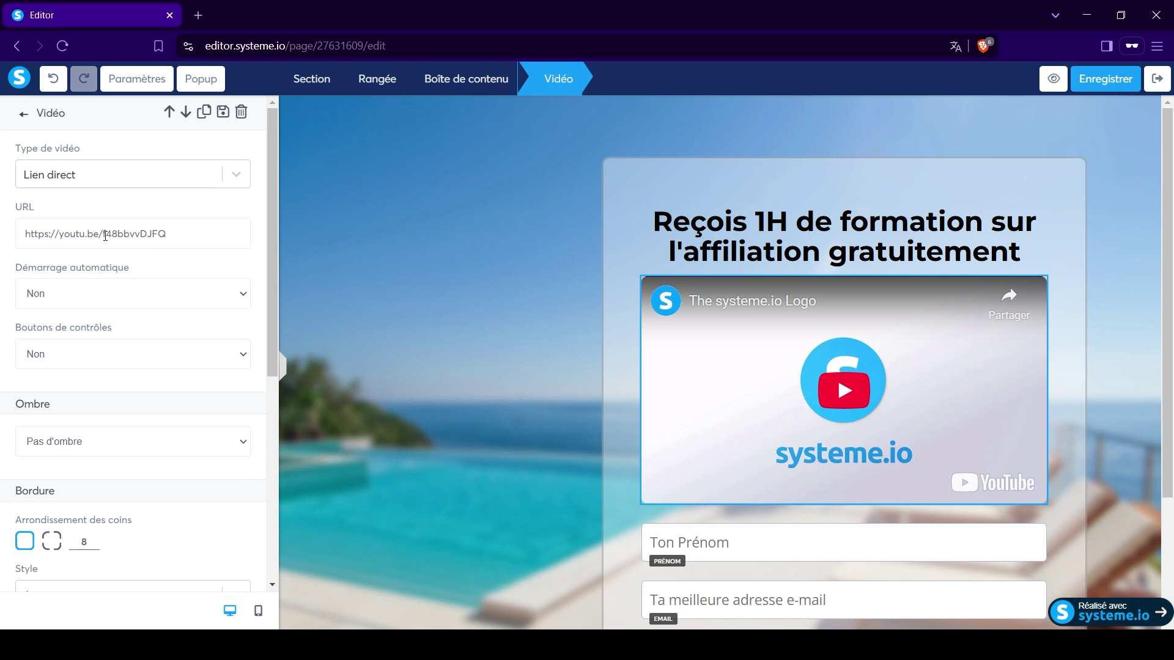
click(234, 175)
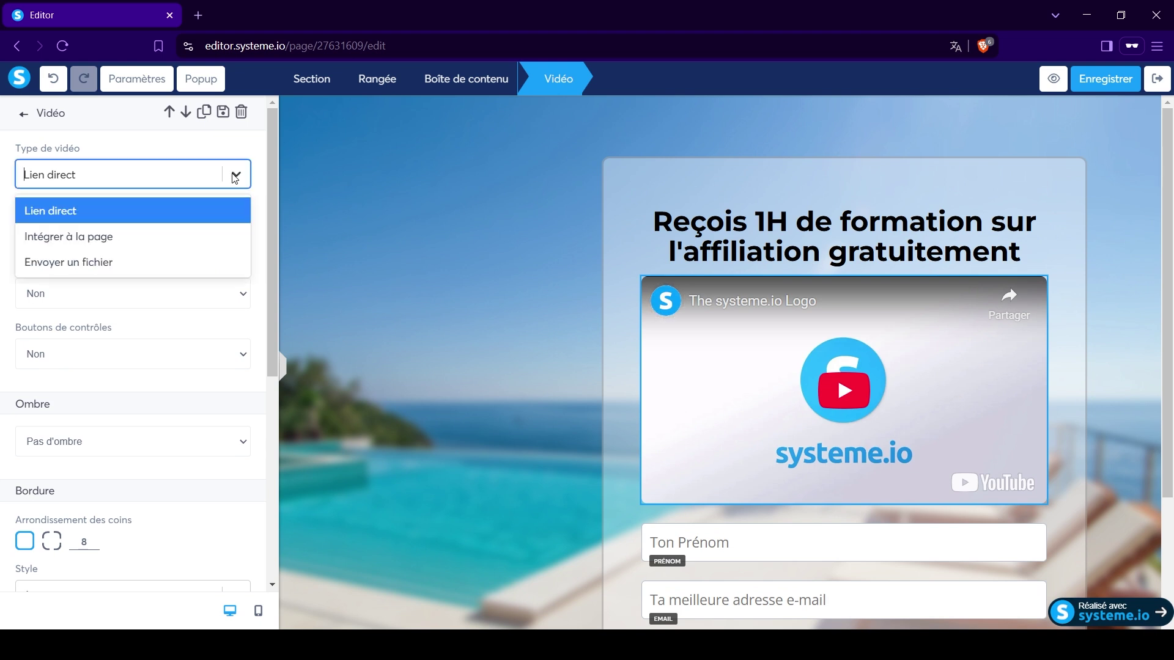
click(130, 236)
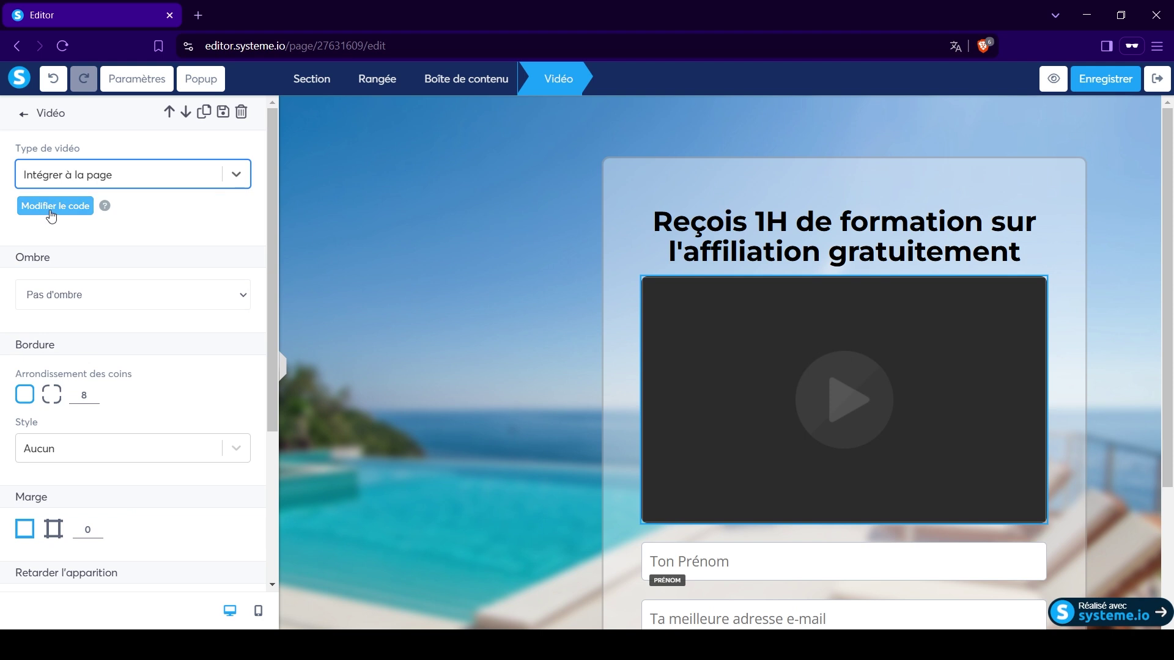
click(52, 215)
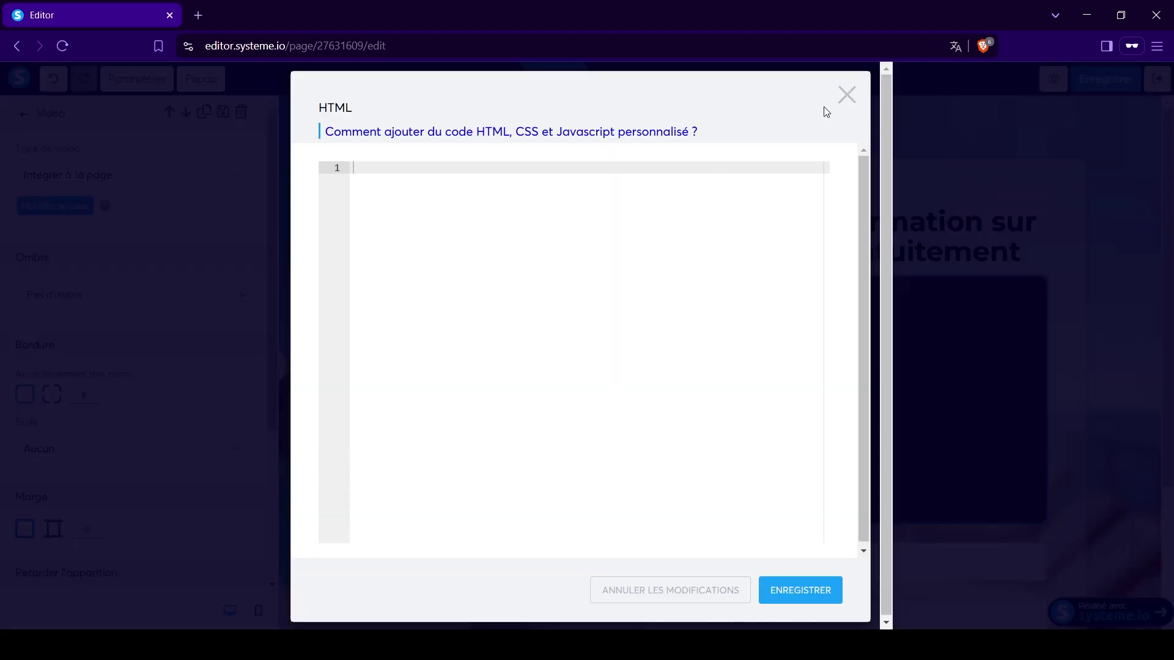
click(848, 95)
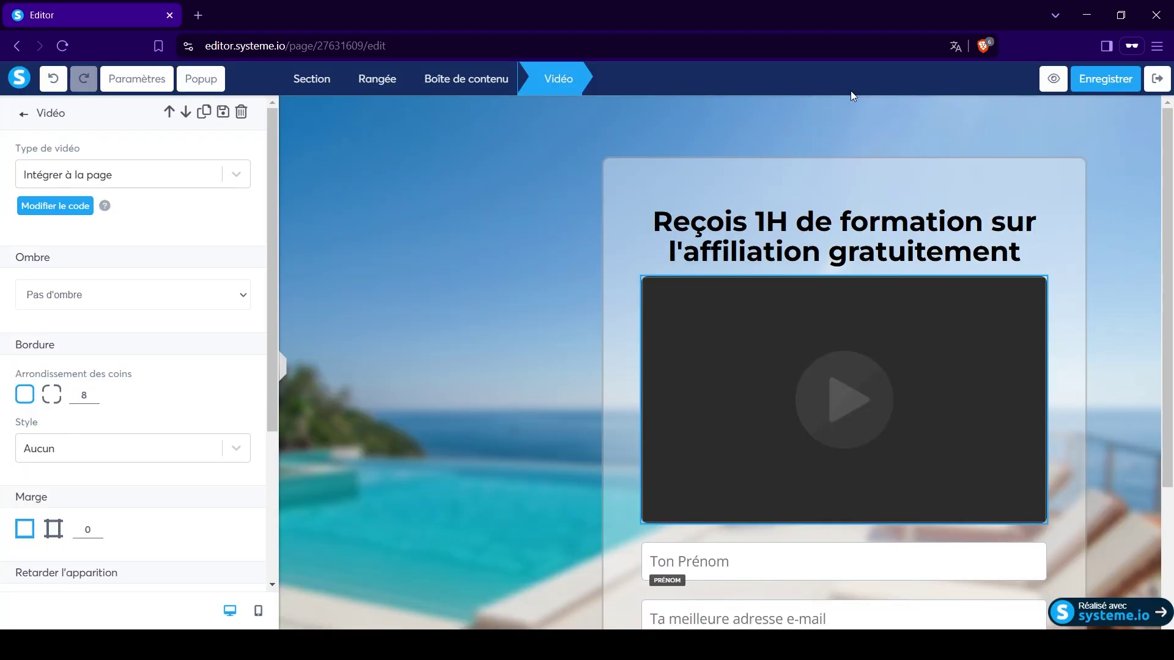
click(236, 178)
click(106, 269)
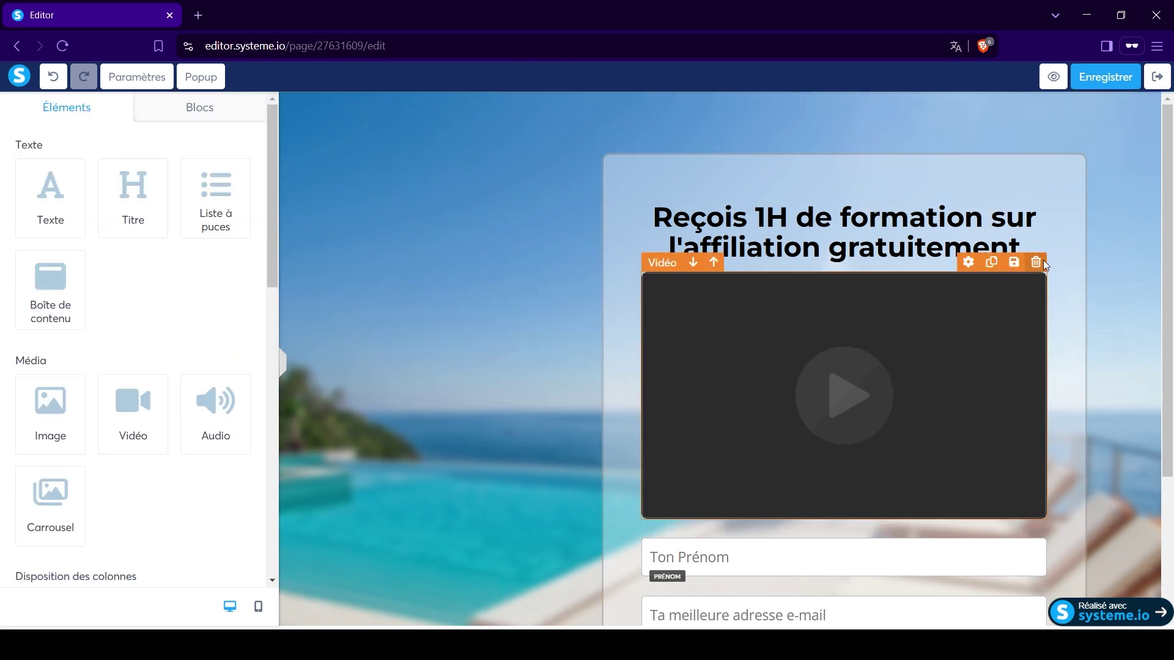
click(1036, 262)
click(666, 141)
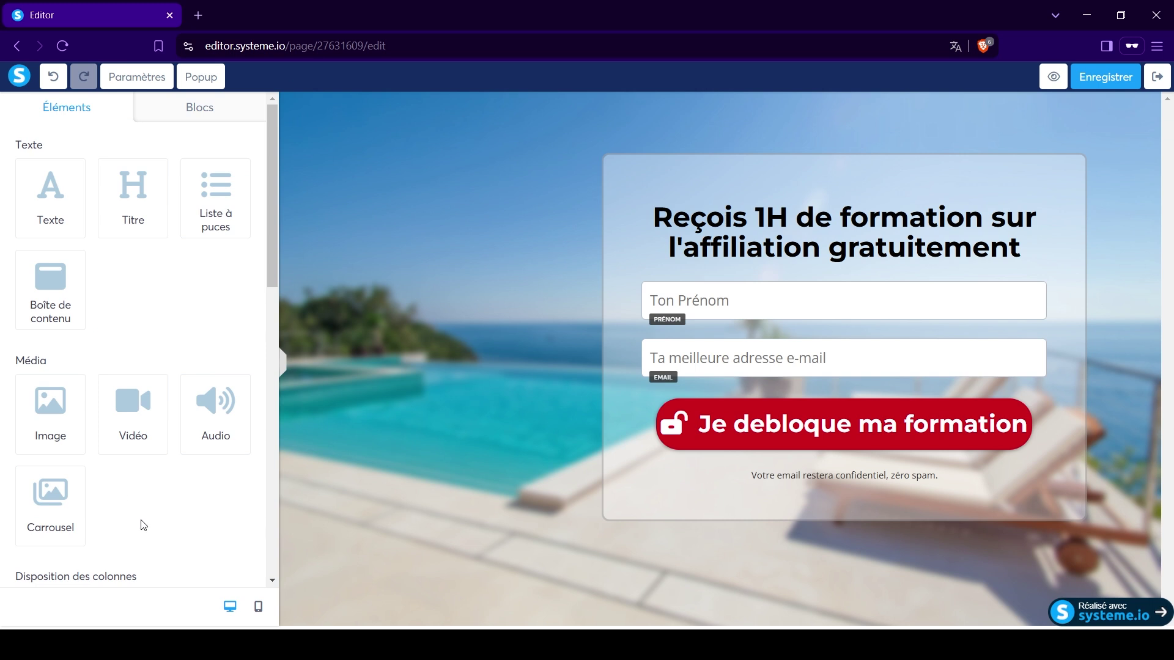
drag(51, 511, 784, 270)
click(1036, 262)
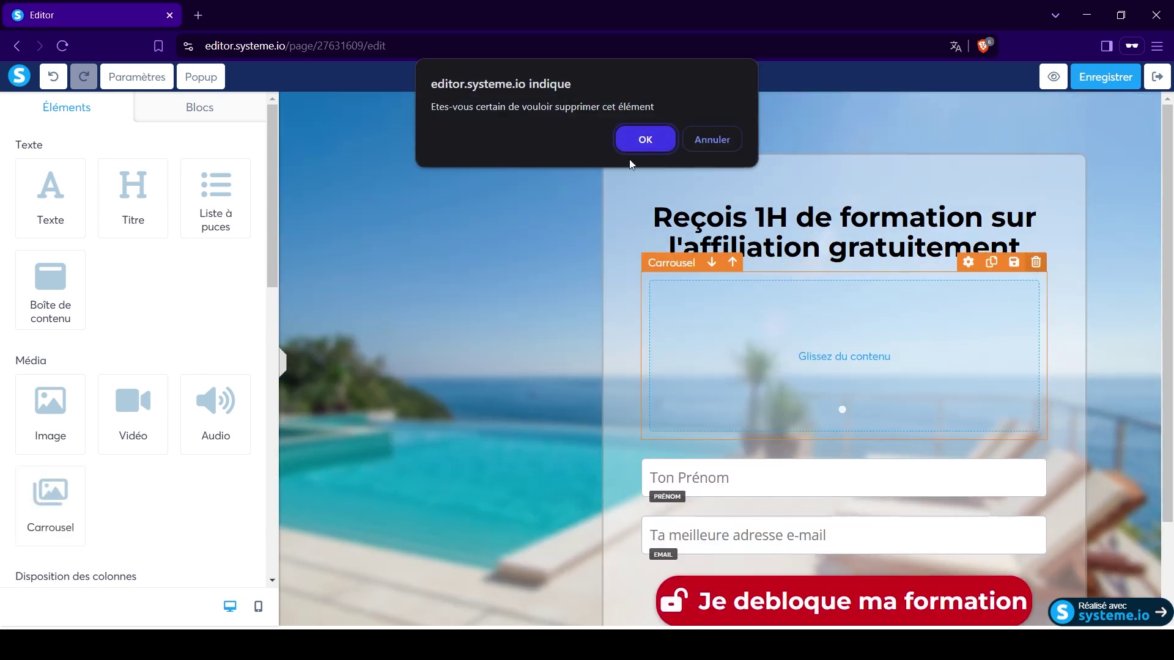
click(636, 145)
scroll(140, 489, down, 5)
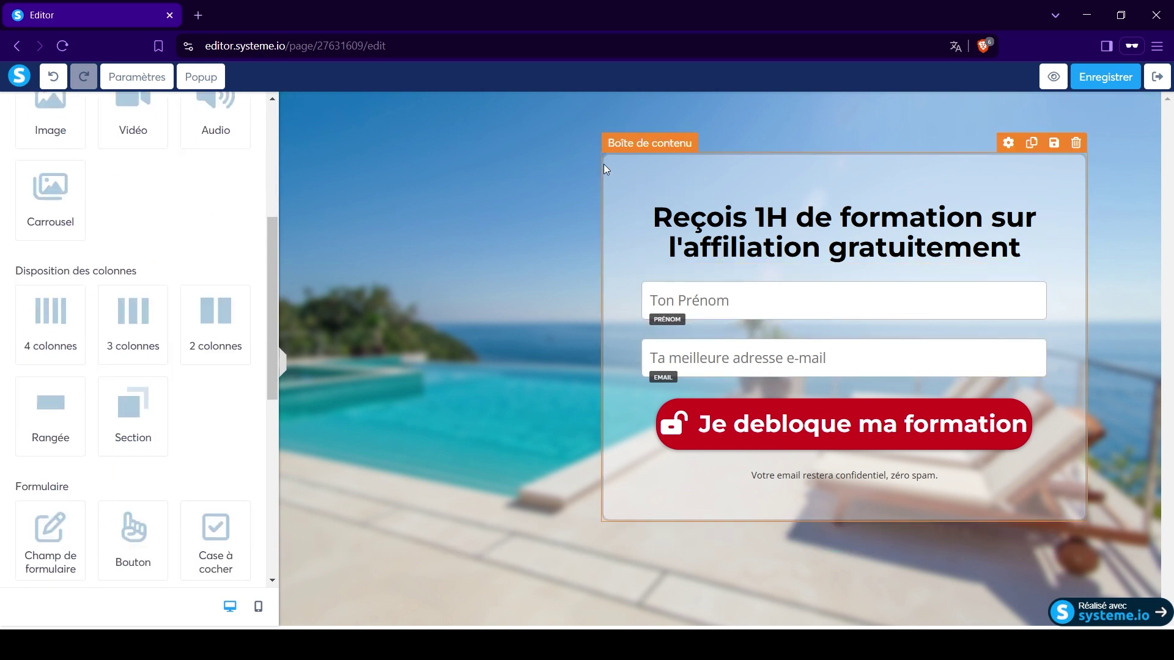
click(668, 185)
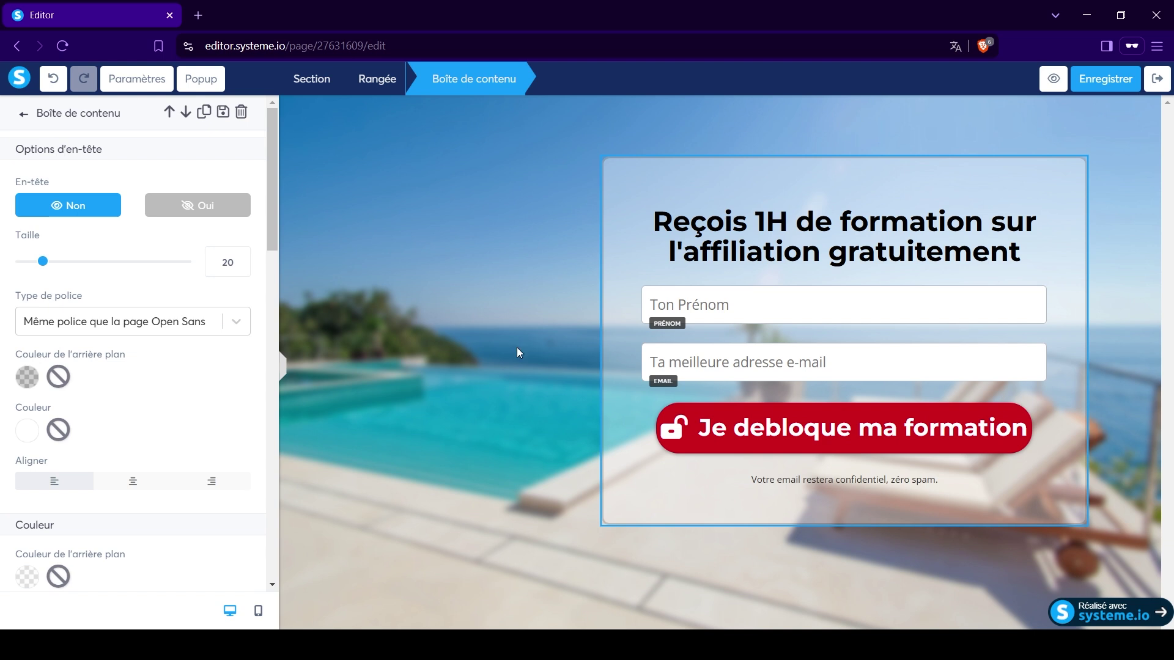
click(515, 268)
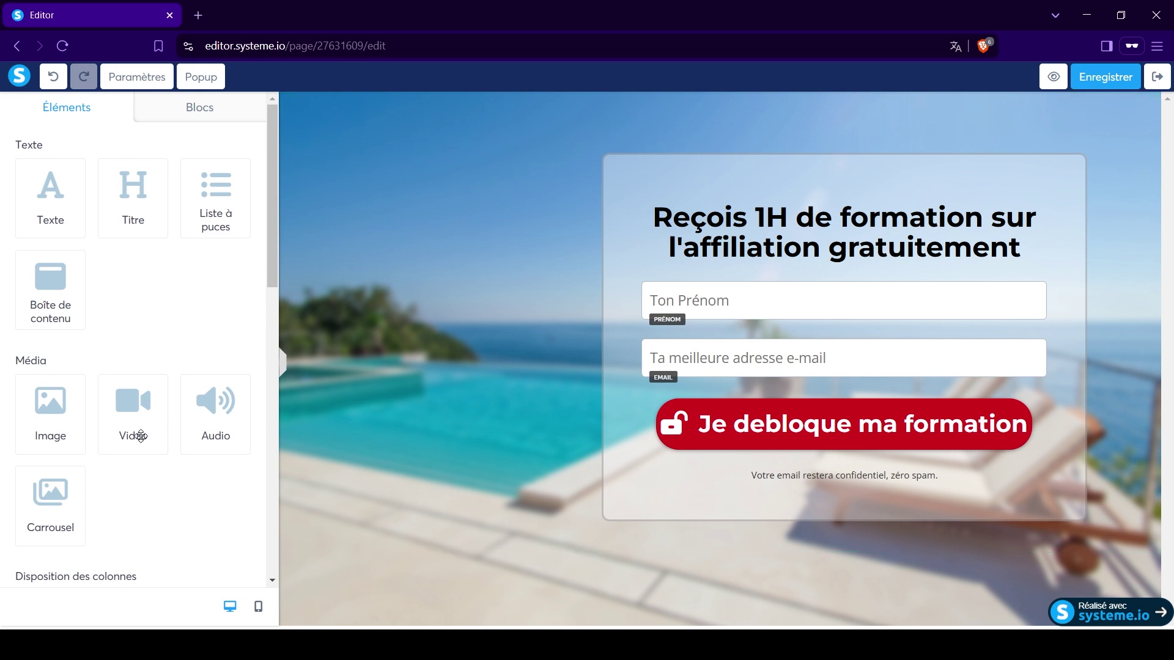
scroll(153, 458, down, 5)
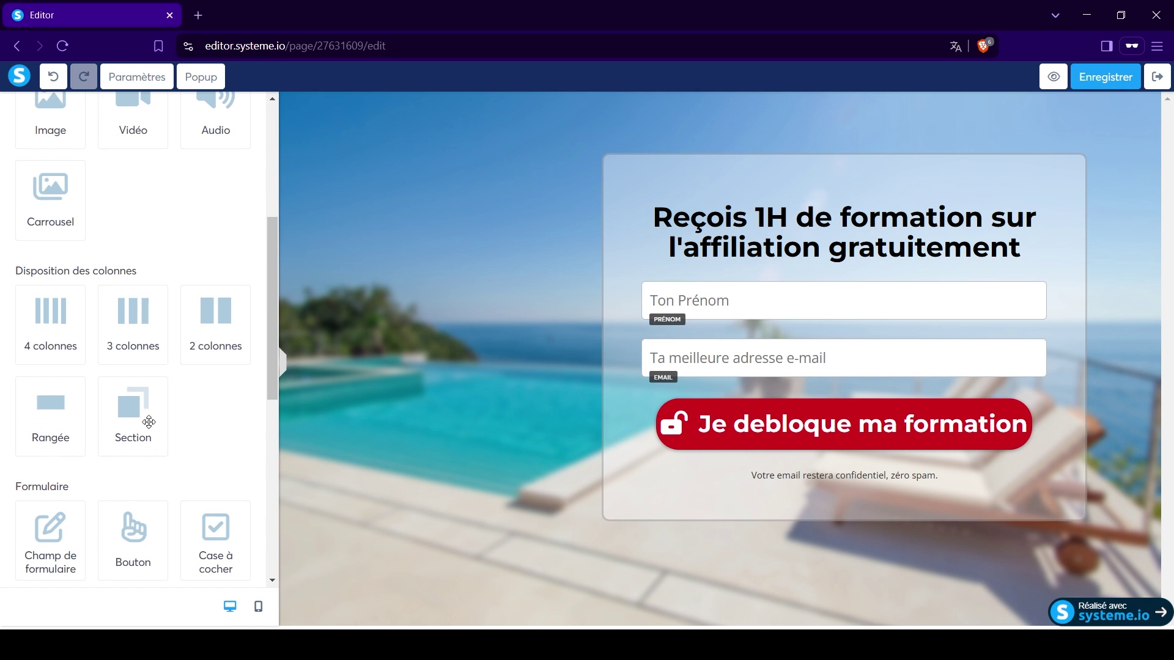
scroll(193, 406, down, 5)
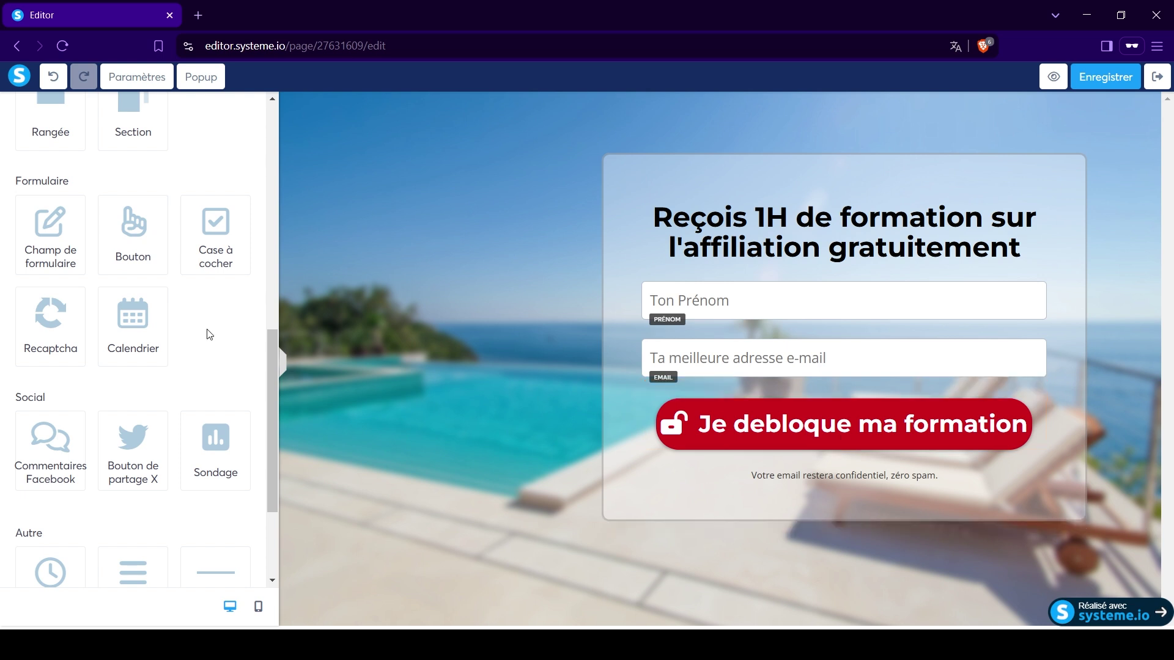
drag(215, 231, 719, 380)
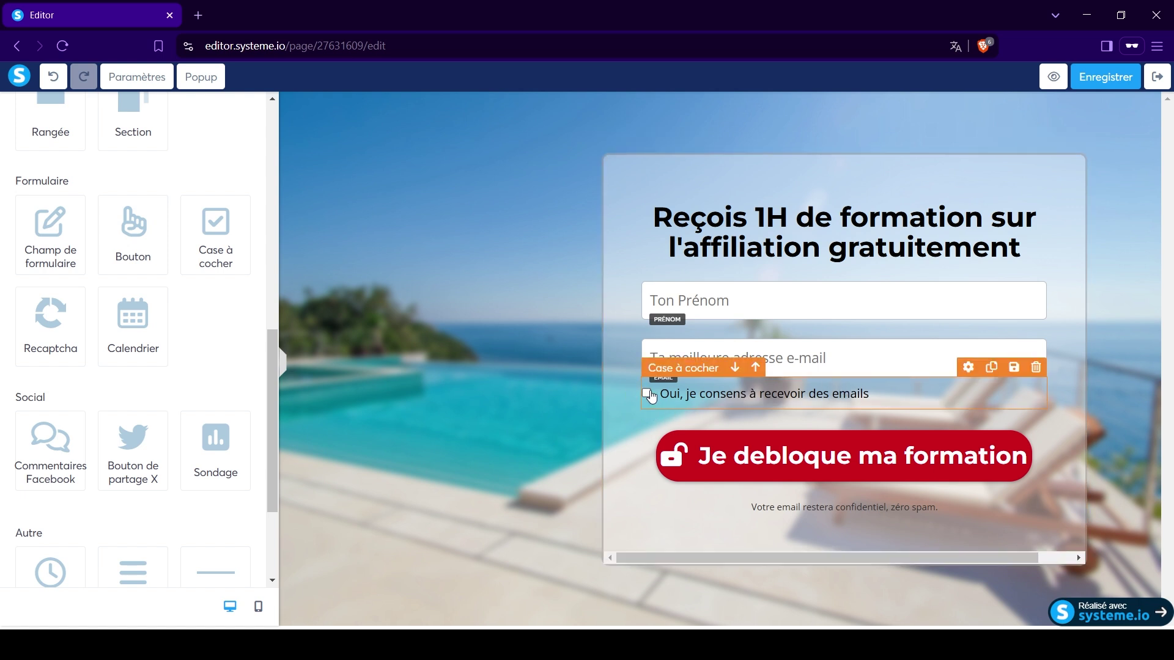
click(647, 397)
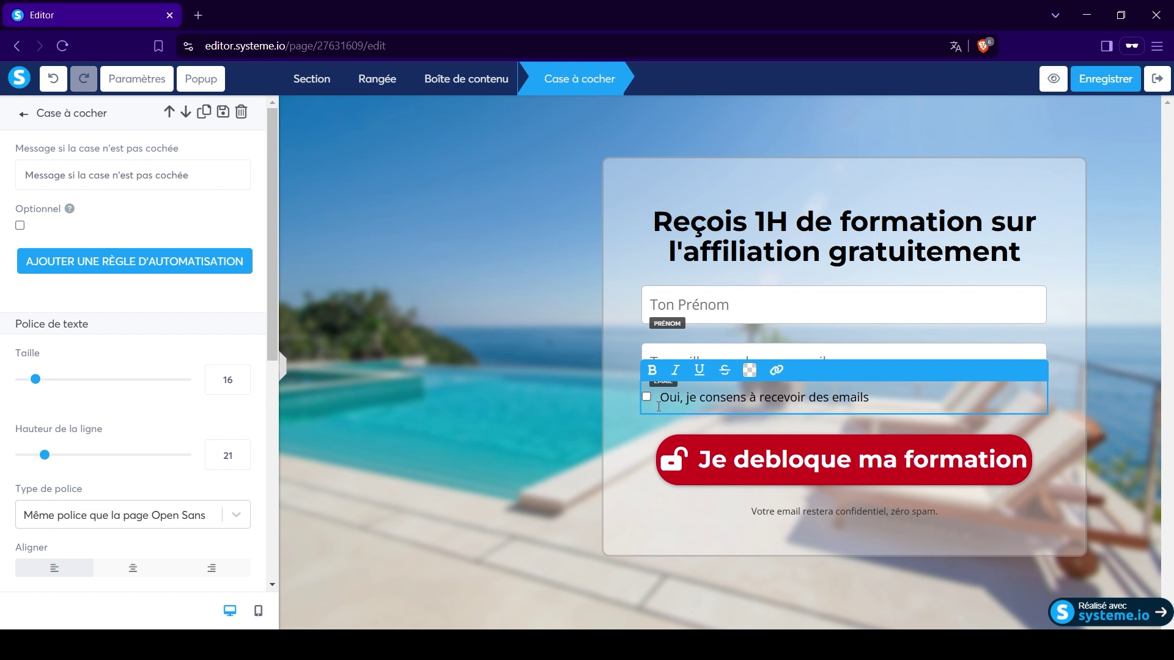
click(639, 415)
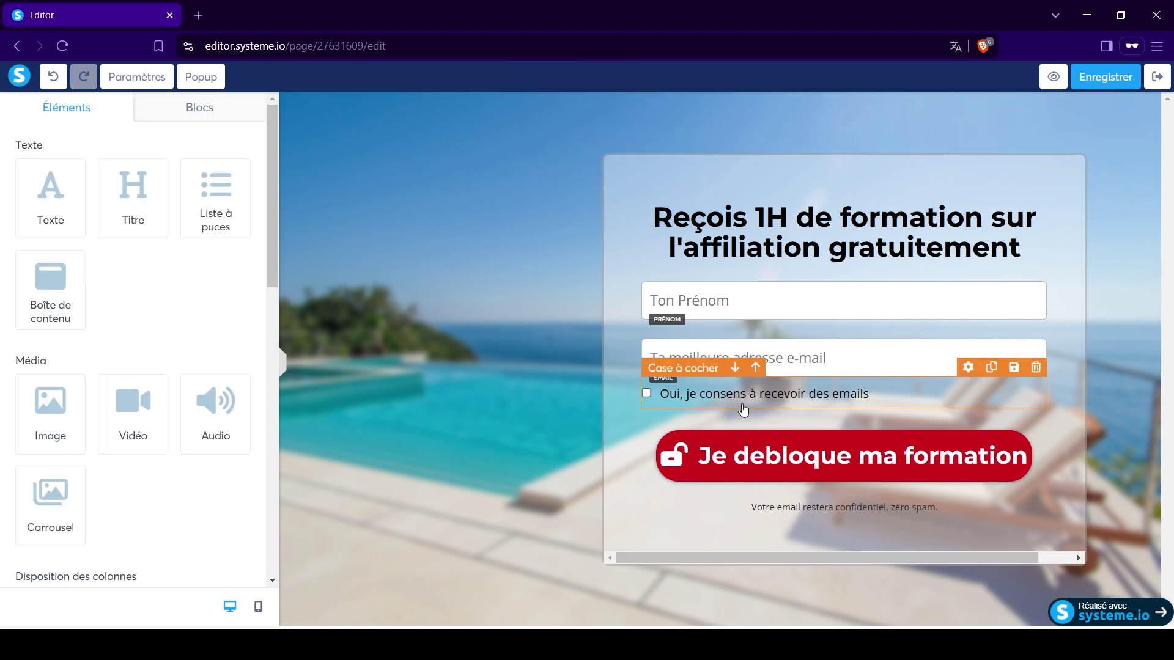
click(1035, 367)
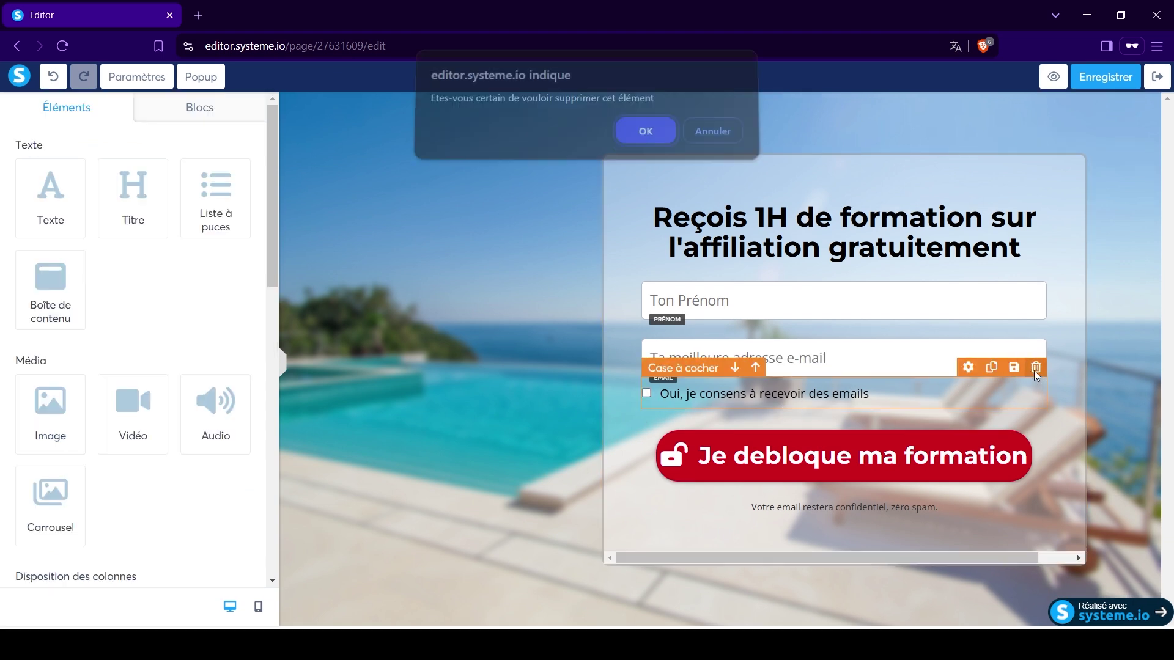
click(642, 141)
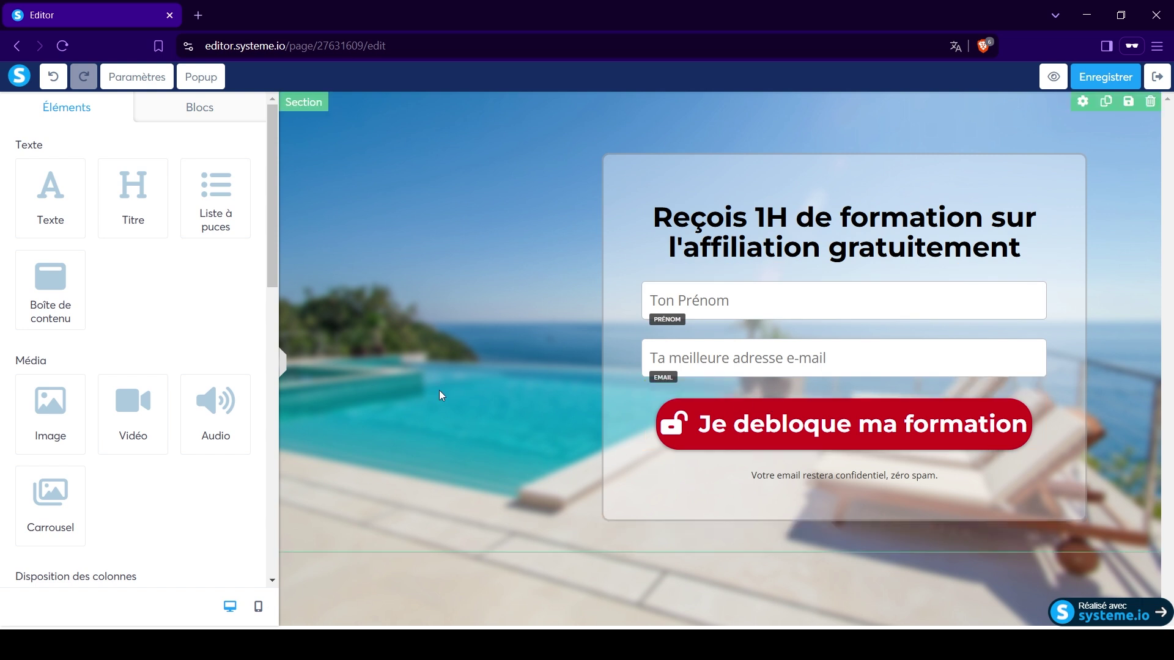
scroll(202, 508, down, 5)
scroll(202, 508, down, 1)
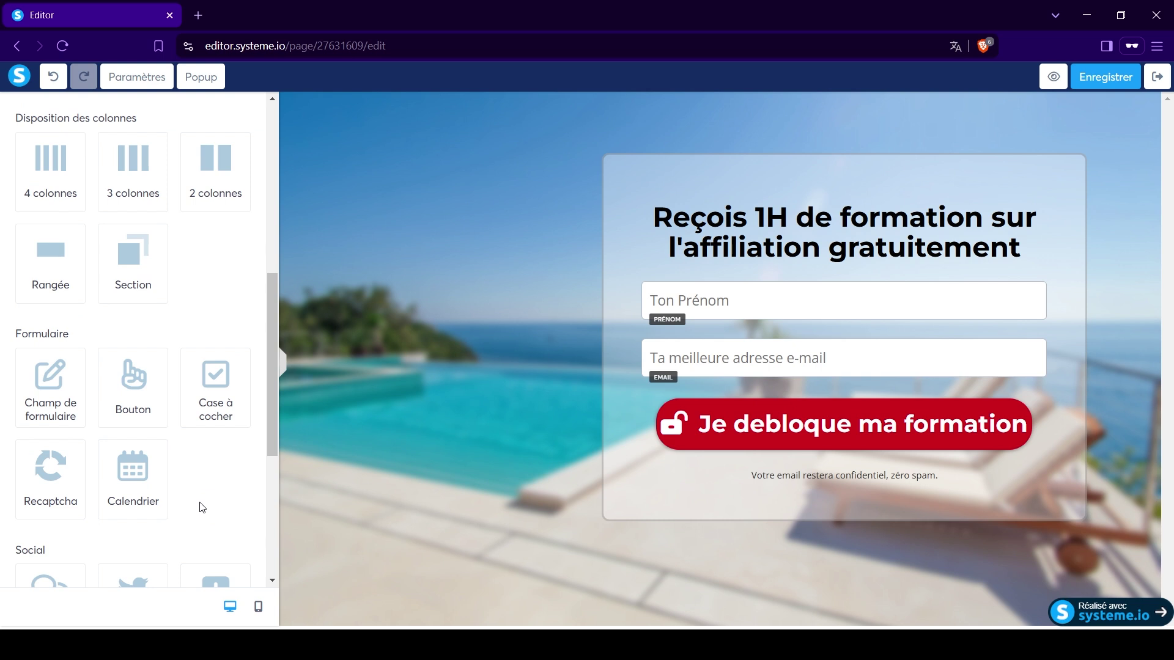
scroll(202, 507, down, 1)
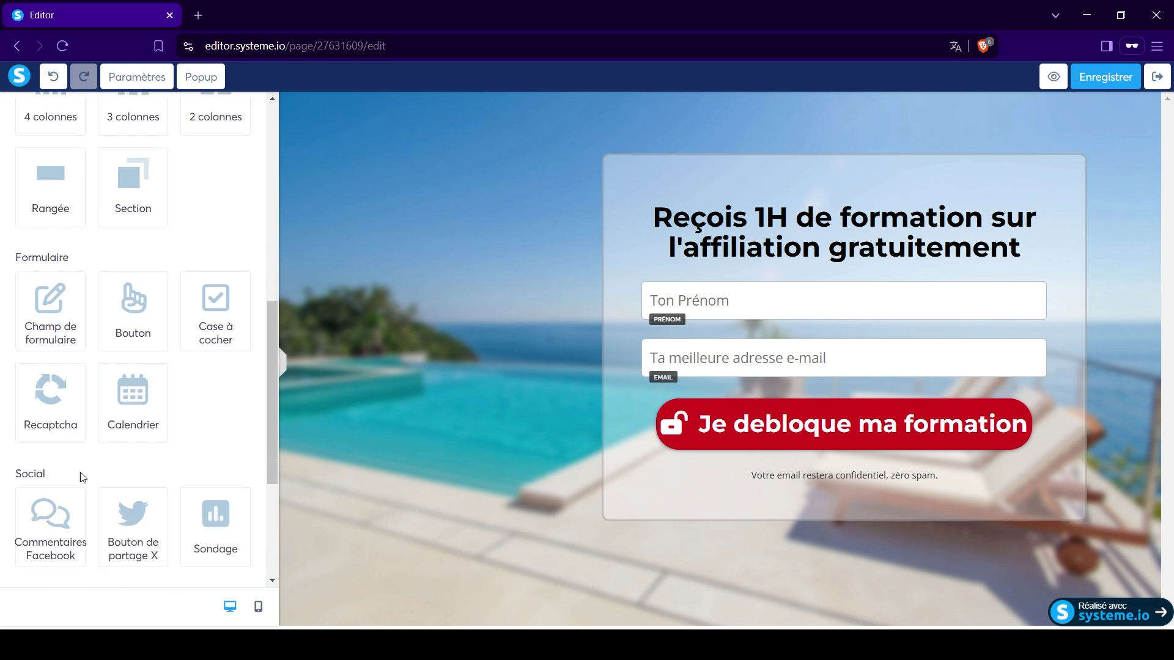
scroll(63, 433, down, 3)
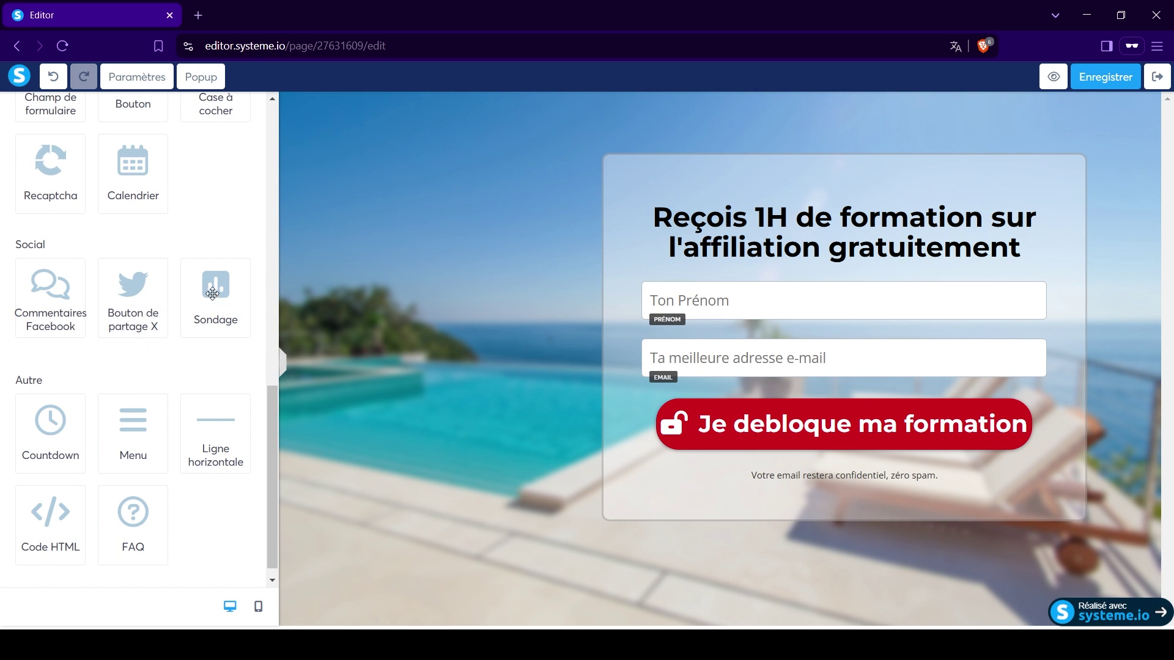
scroll(61, 421, down, 1)
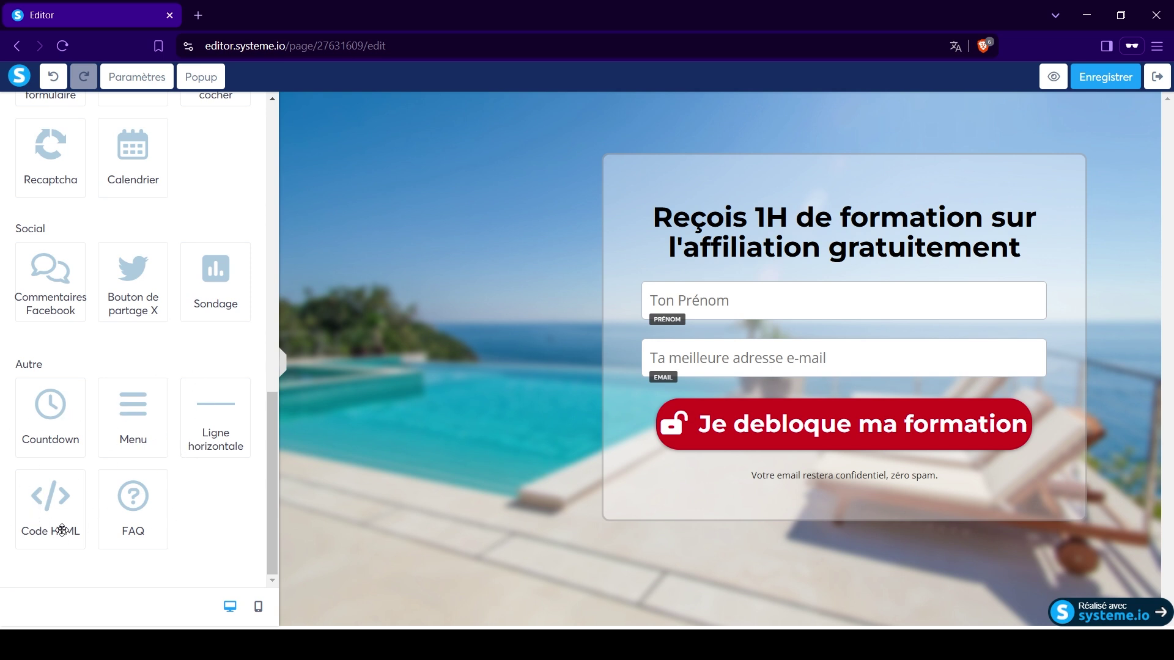
scroll(194, 464, up, 6)
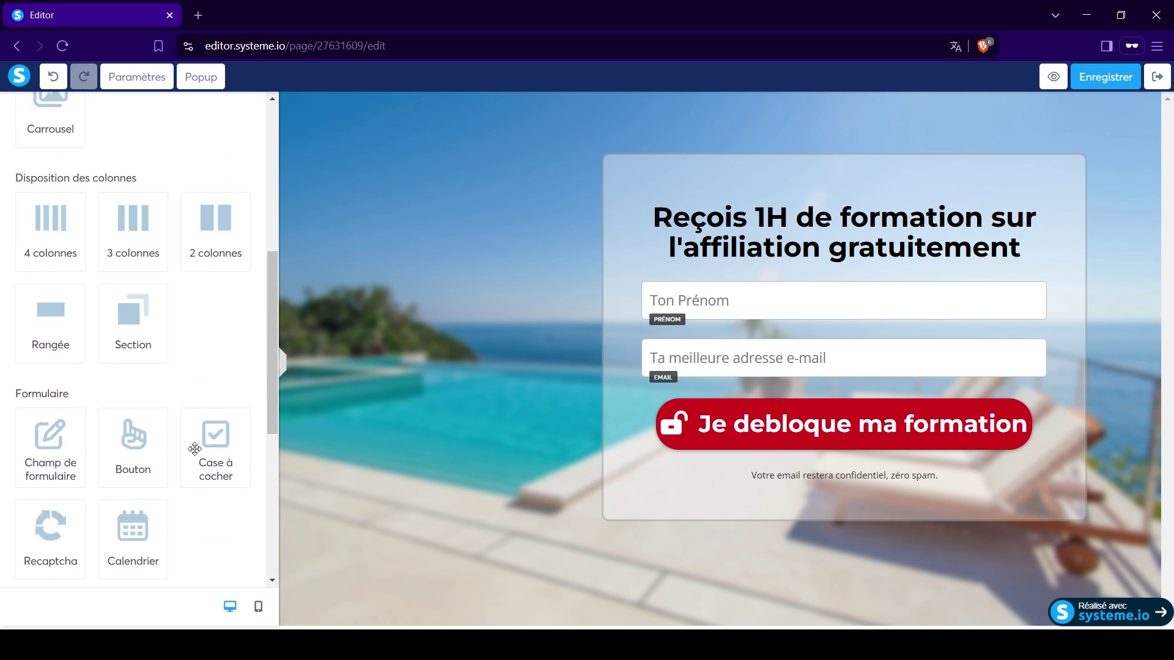
scroll(194, 449, up, 6)
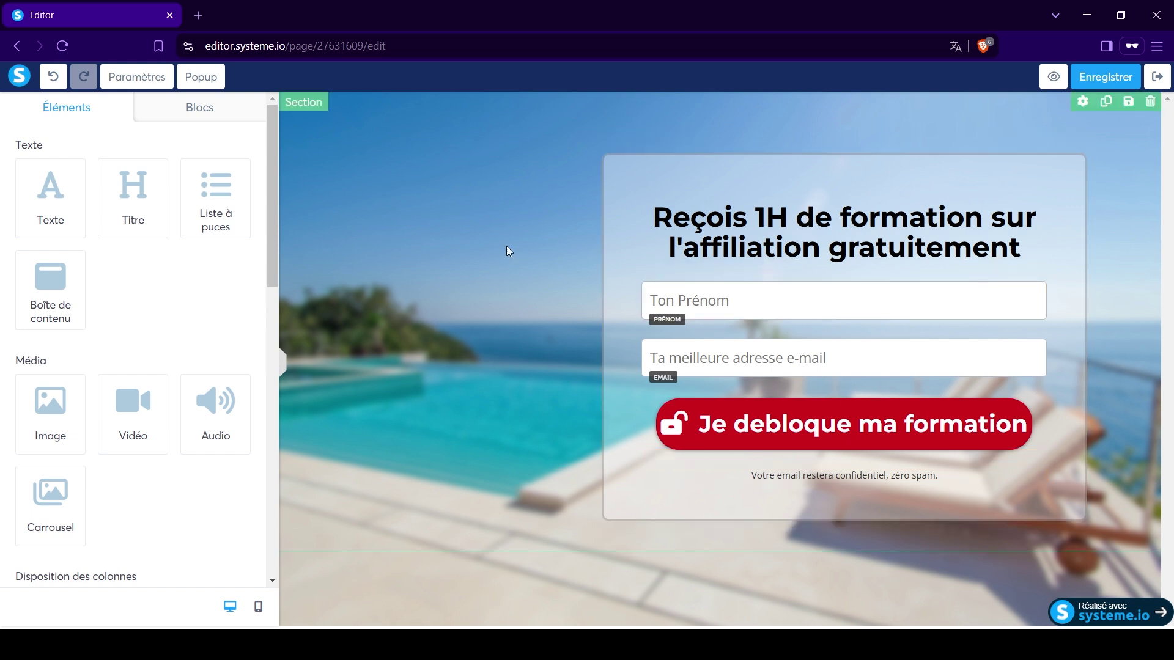
Save the capture page and preview it, confirming empty name and e-mail fields show required errors.
click(1104, 74)
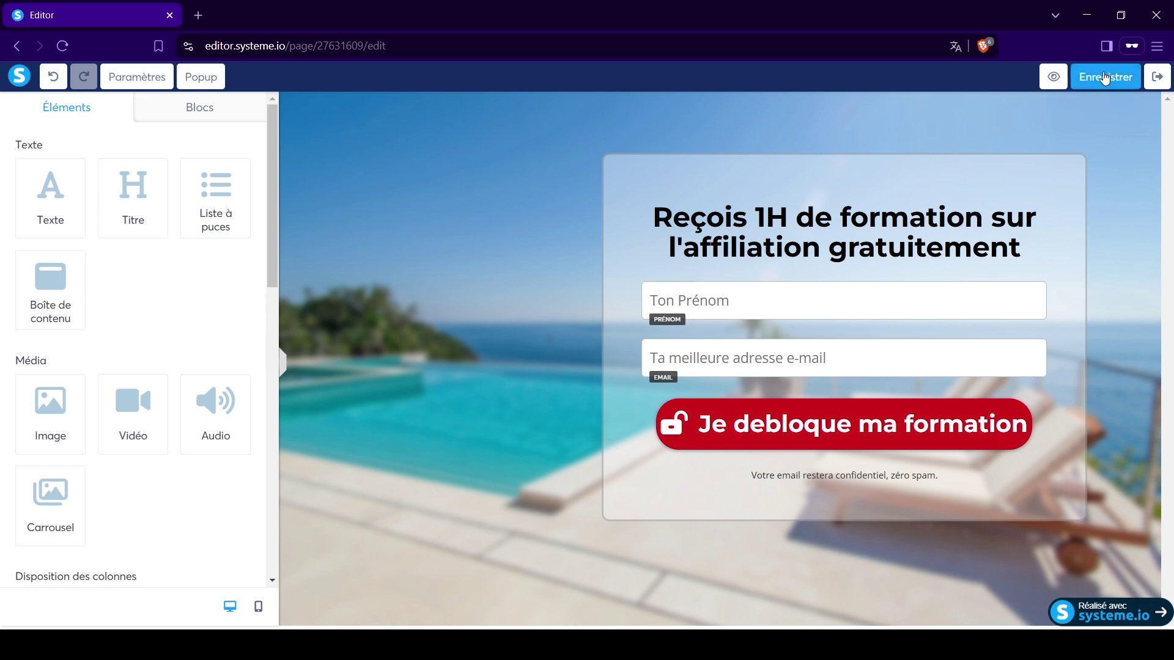
click(1052, 80)
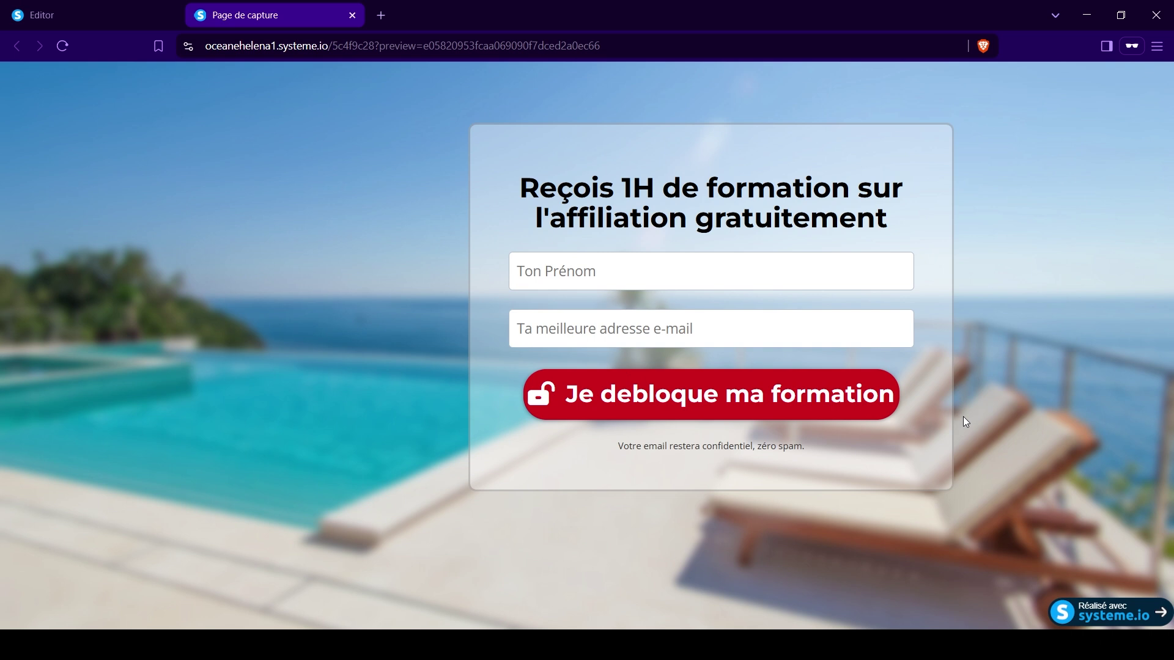
click(556, 275)
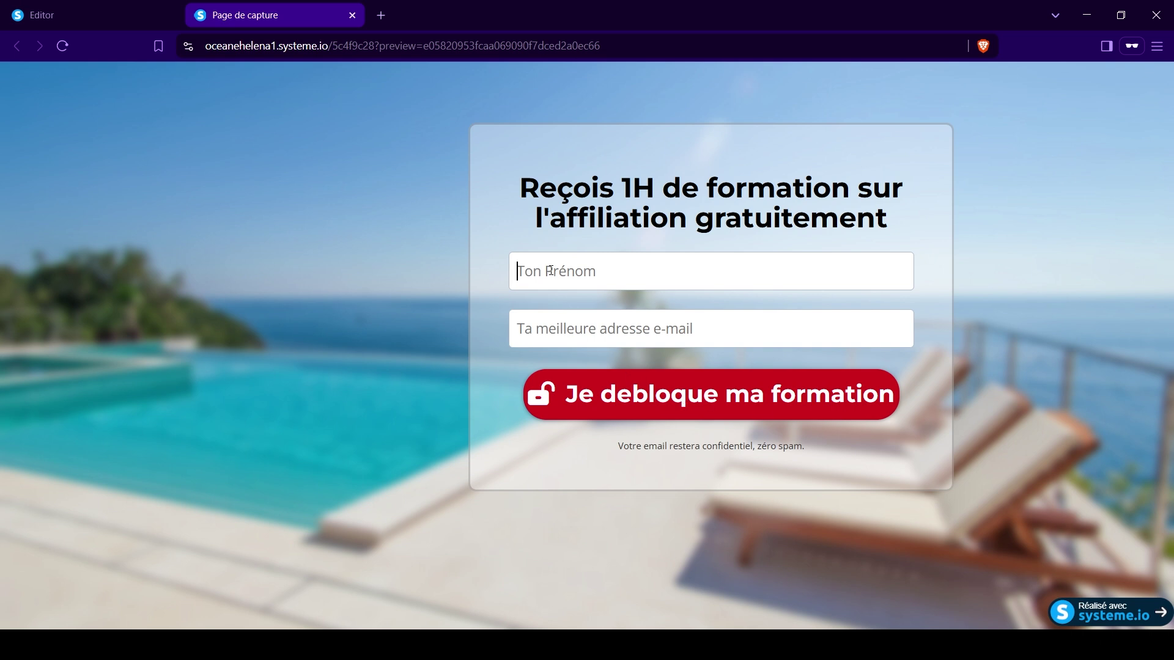
click(557, 324)
click(486, 408)
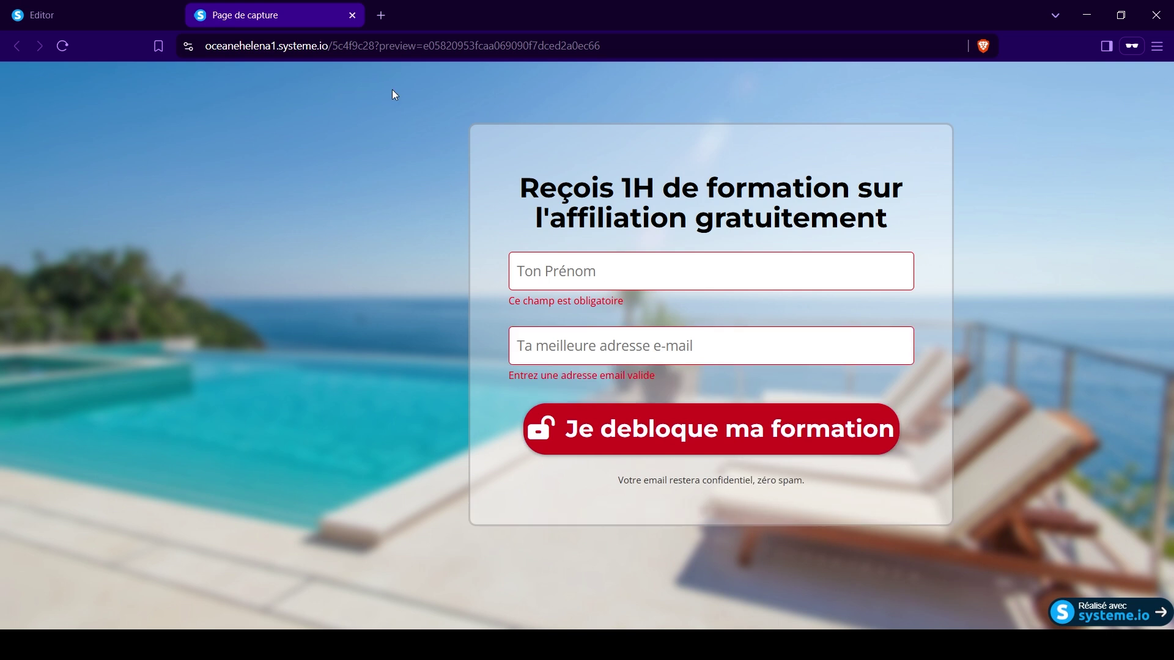
click(352, 14)
click(424, 221)
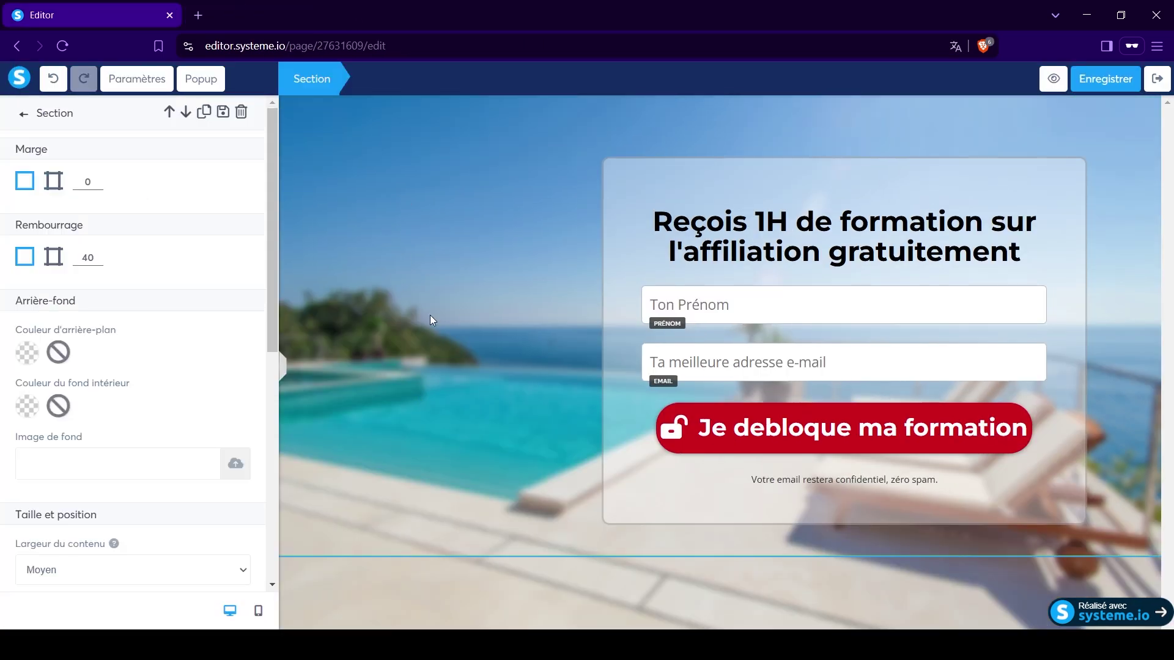
Try a red section background colour, then undo it to keep the blurred pool image.
click(391, 482)
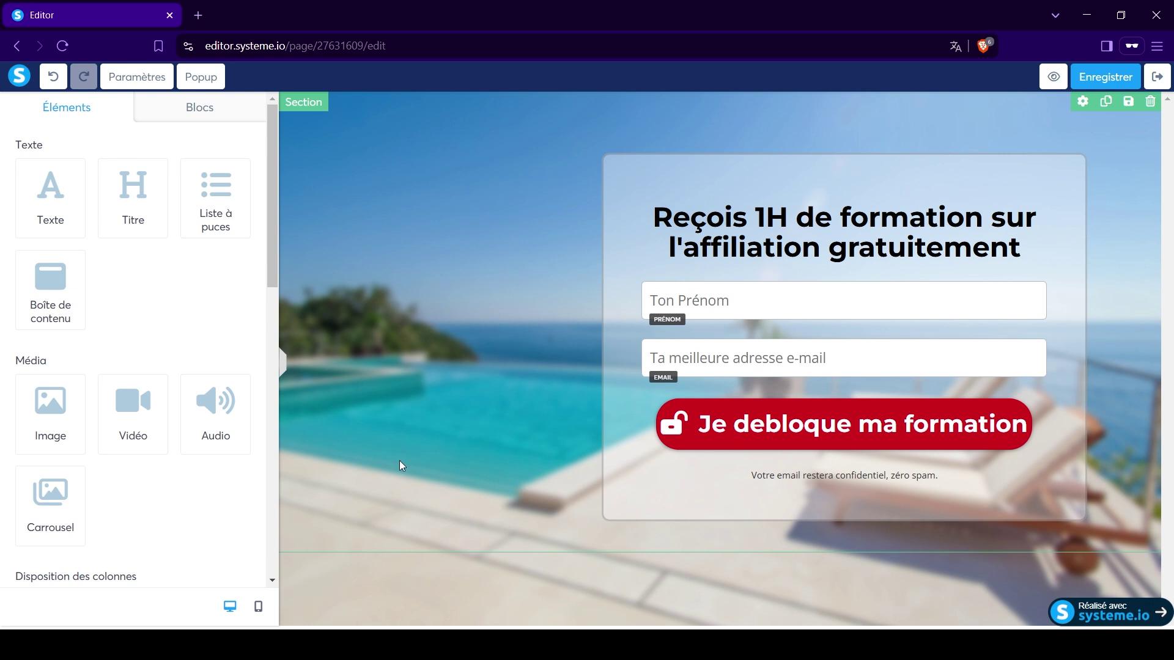
click(400, 466)
scroll(152, 391, down, 3)
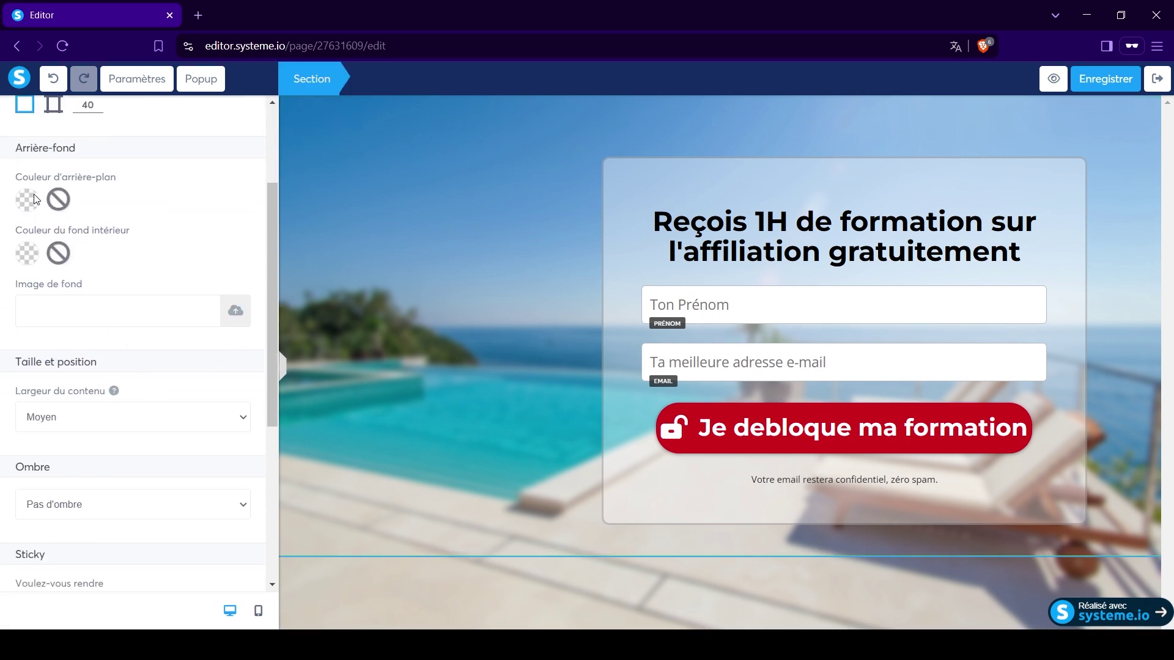
click(35, 199)
click(87, 307)
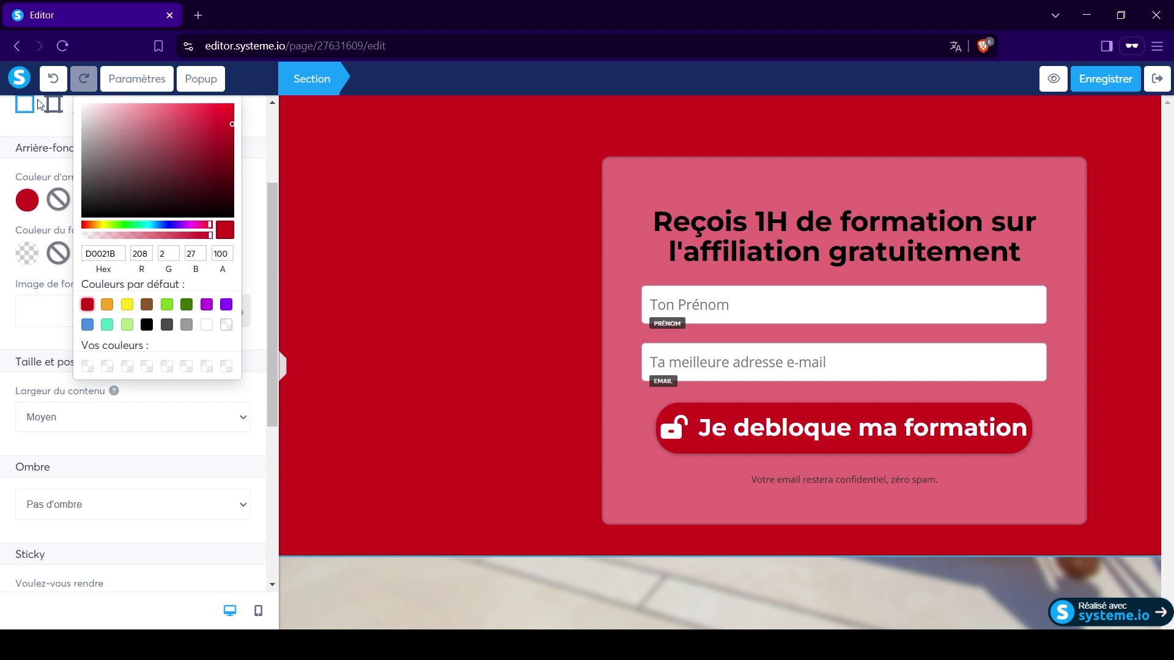
click(49, 81)
click(49, 81)
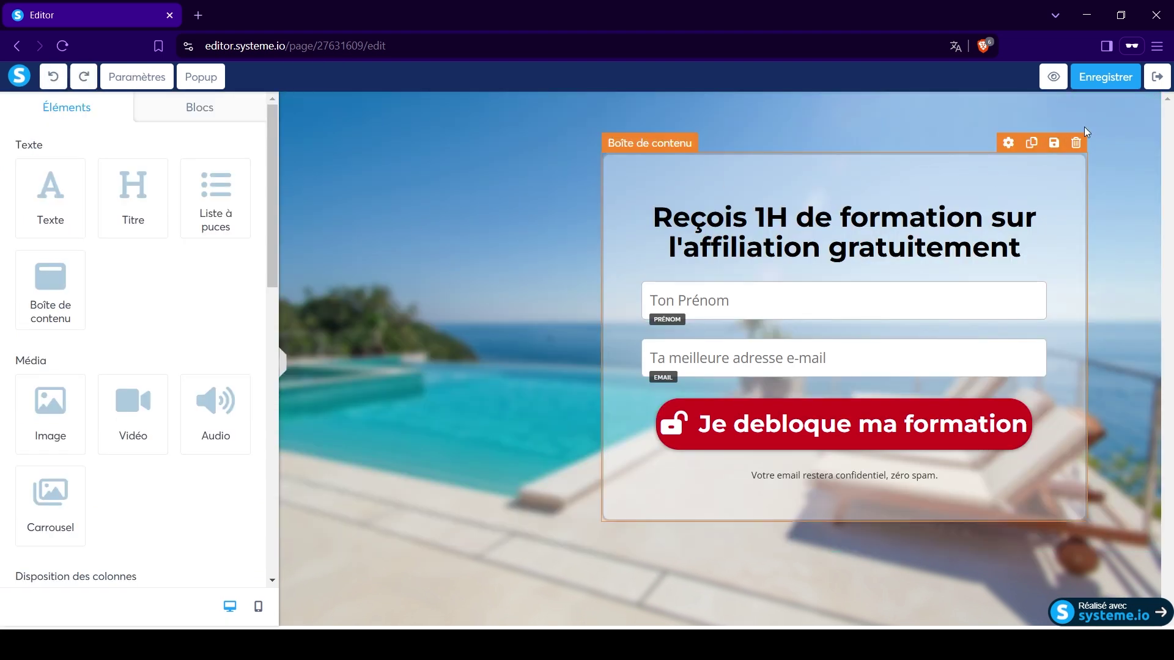
Save the page and inspect the form content box's settings.
click(1098, 78)
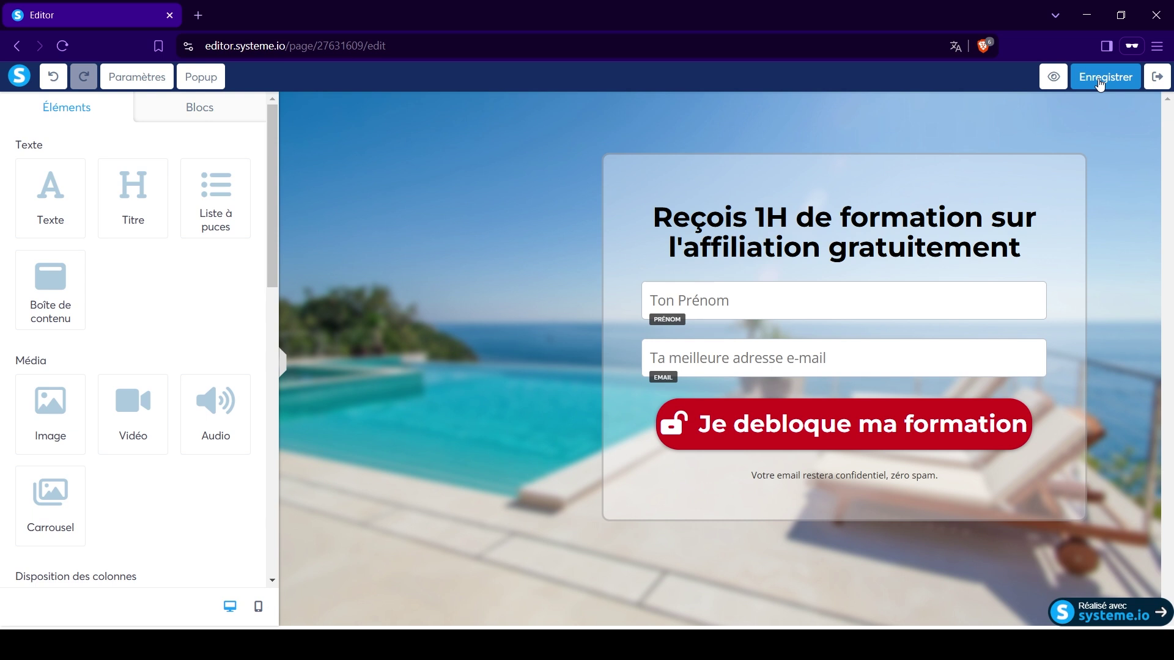
click(622, 179)
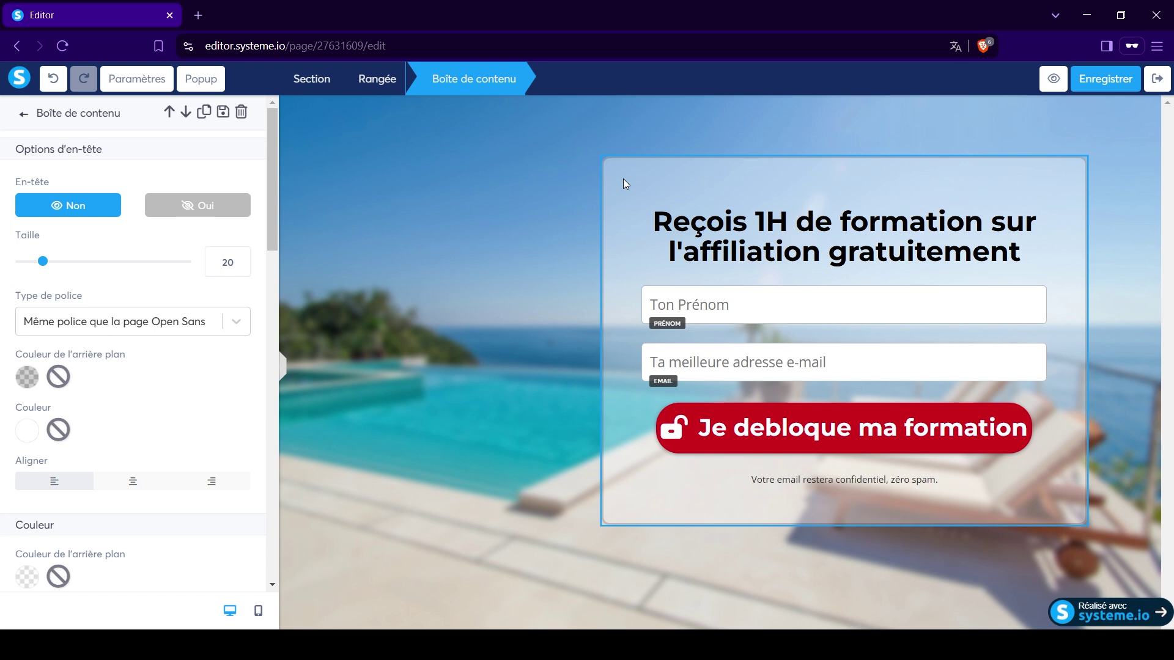
click(555, 380)
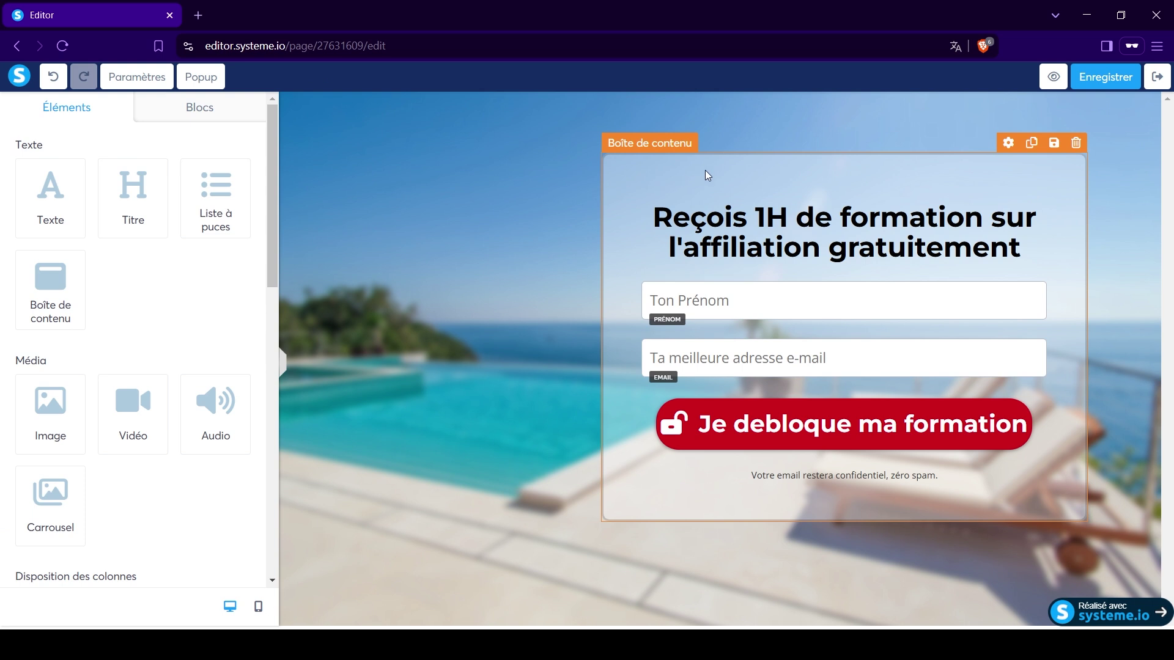
Start saving the form box as a reusable block and review its preview.
click(1053, 143)
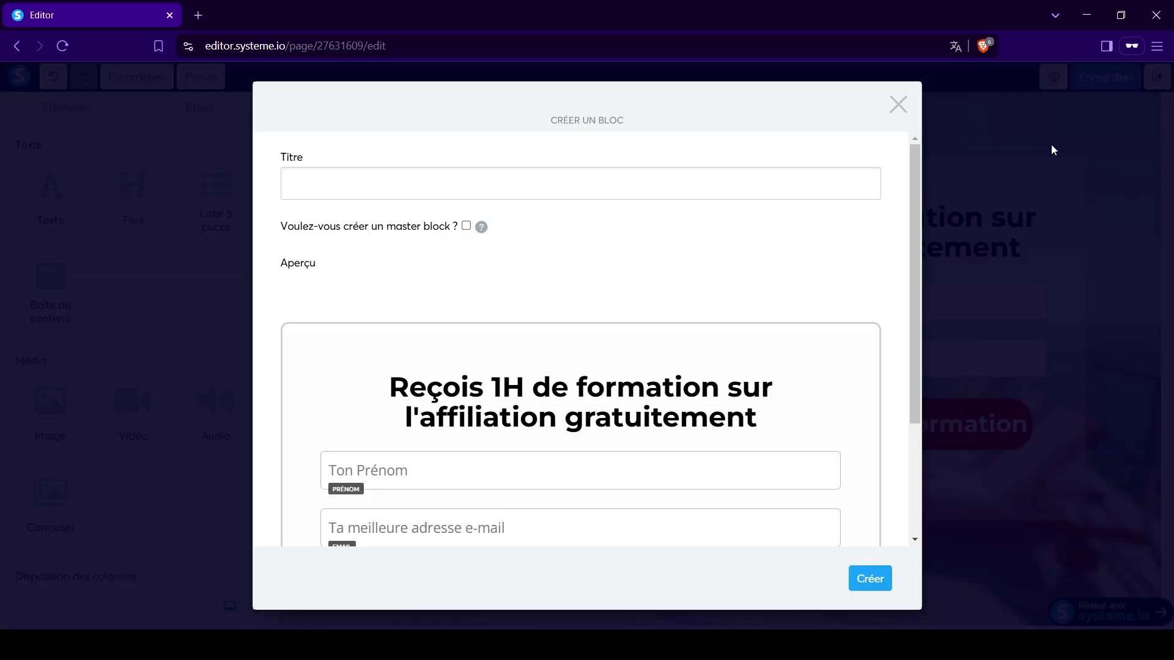
scroll(587, 417, down, 3)
scroll(428, 342, up, 3)
scroll(472, 369, down, 3)
scroll(485, 331, up, 3)
scroll(483, 306, down, 3)
scroll(479, 318, up, 3)
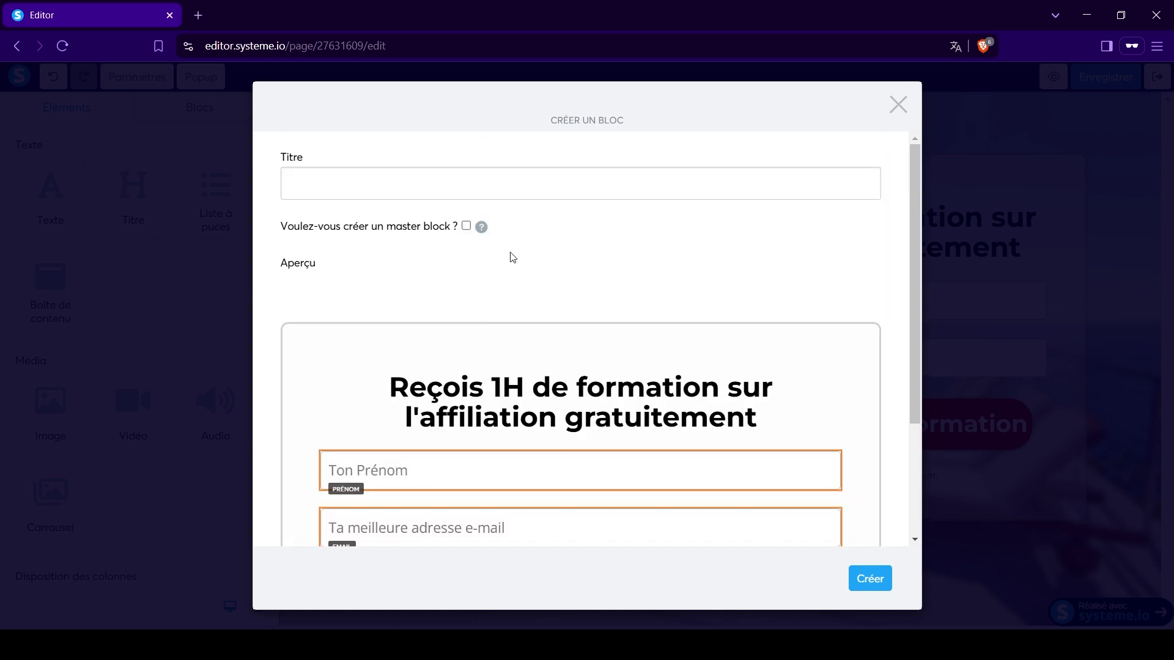
Name the block 'formulaire' and create it.
click(574, 183)
text(formulaire)
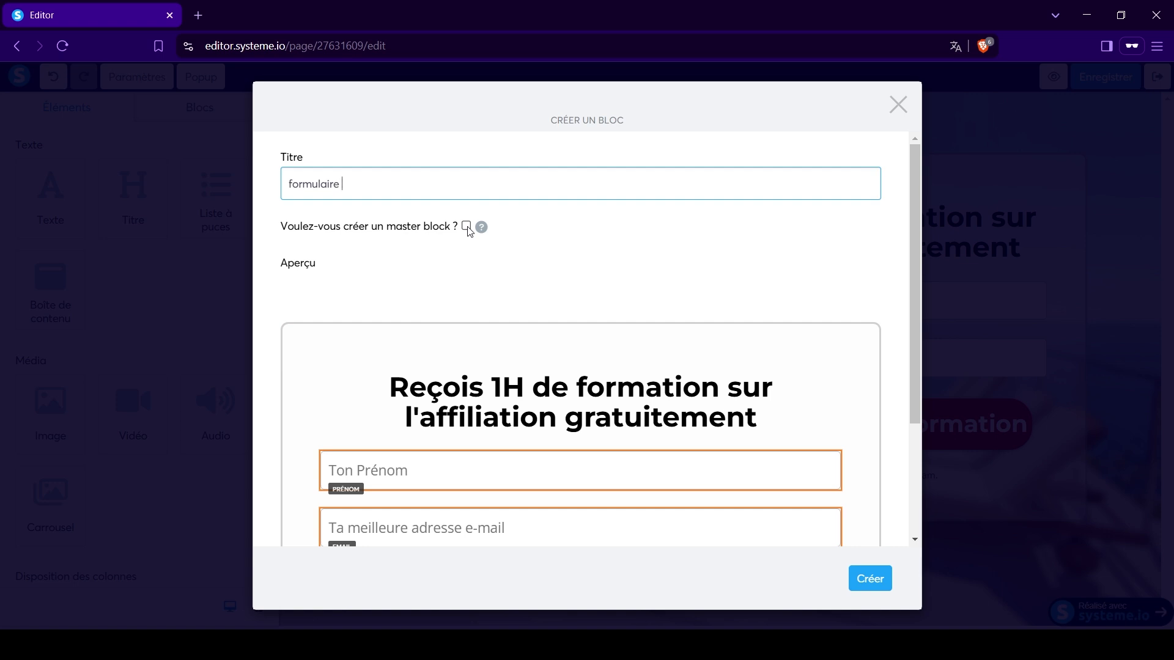
scroll(620, 320, down, 3)
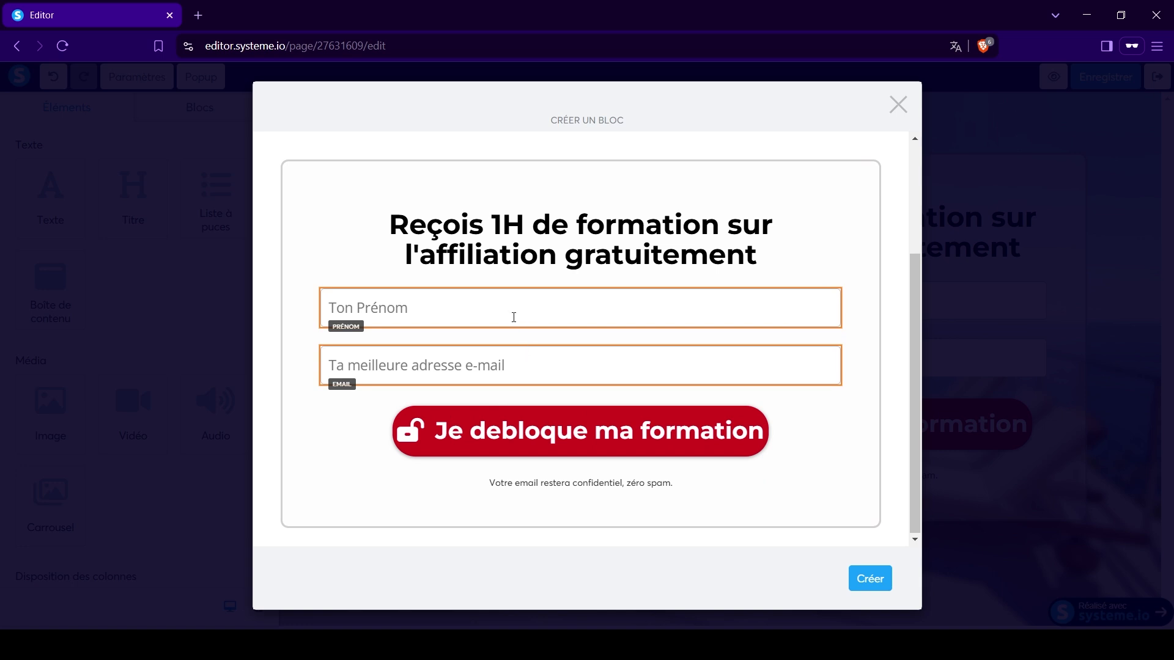
scroll(514, 314, up, 3)
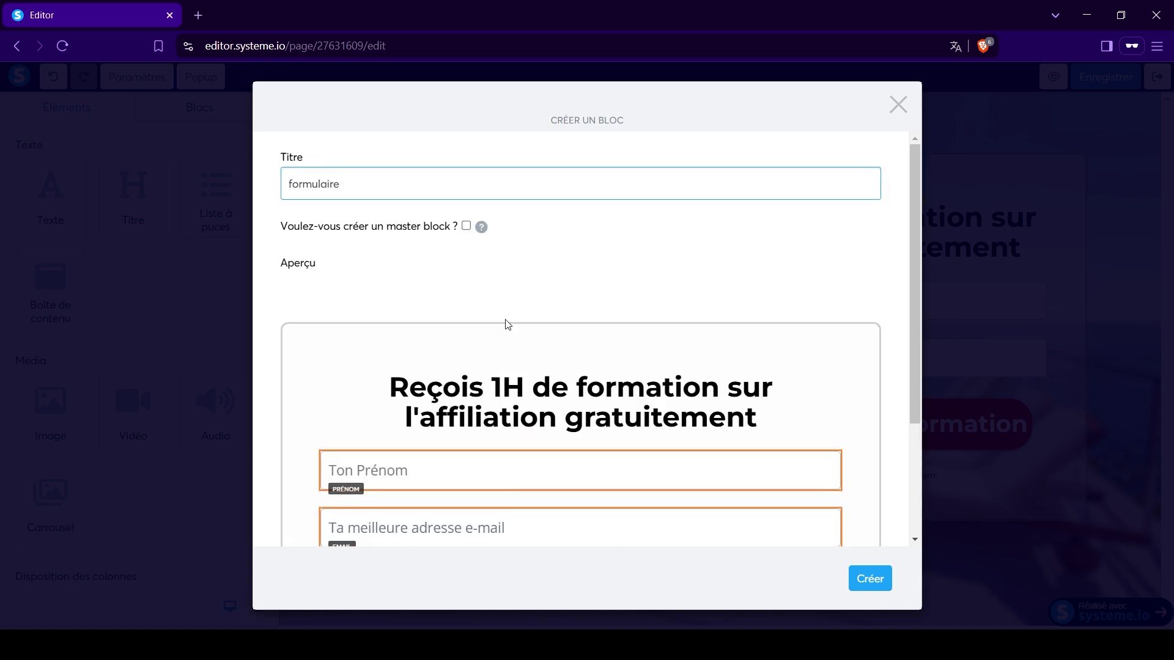
scroll(521, 327, down, 3)
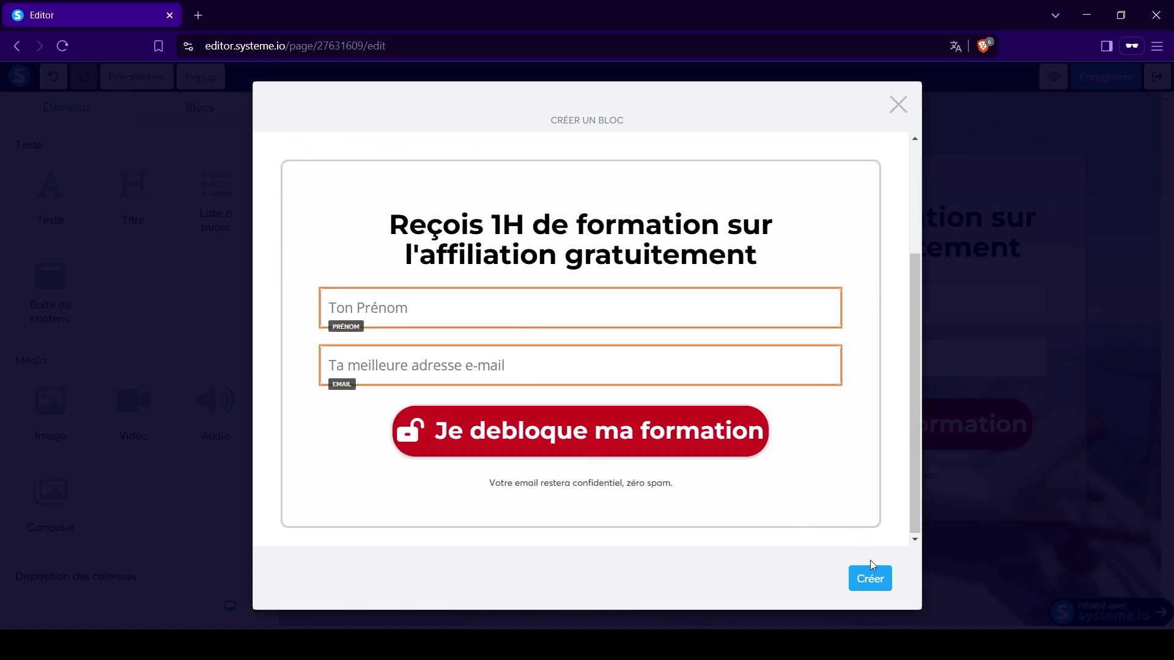
click(877, 577)
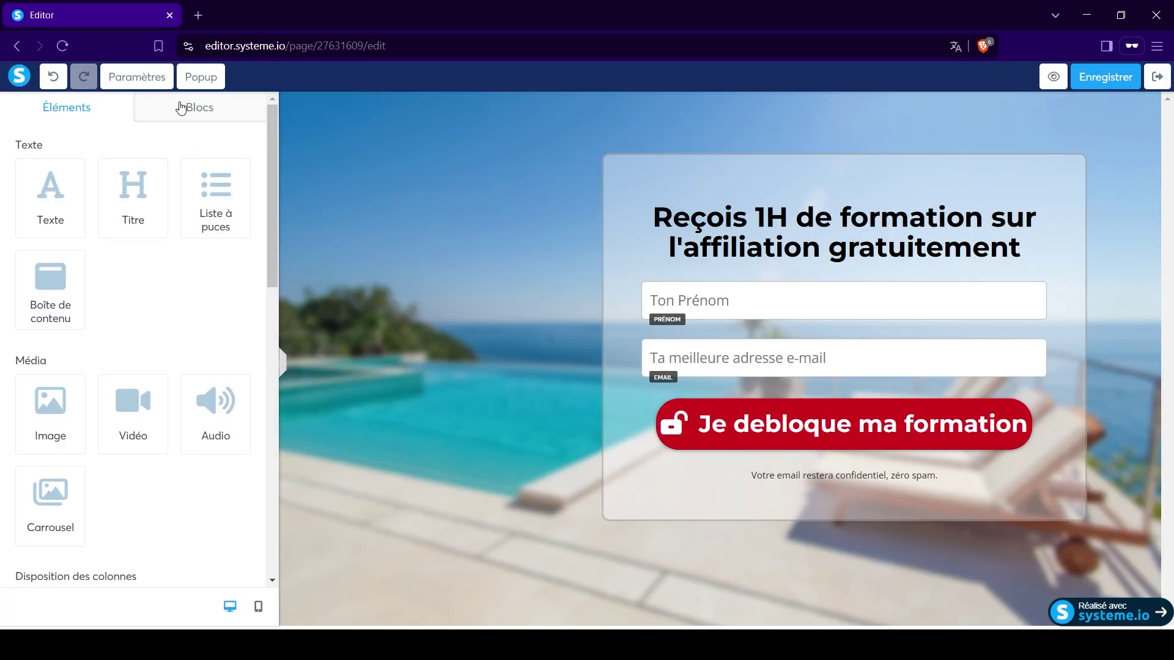
Drag the saved 'formulaire' block from Blocs > Mes blocs onto the page.
click(197, 113)
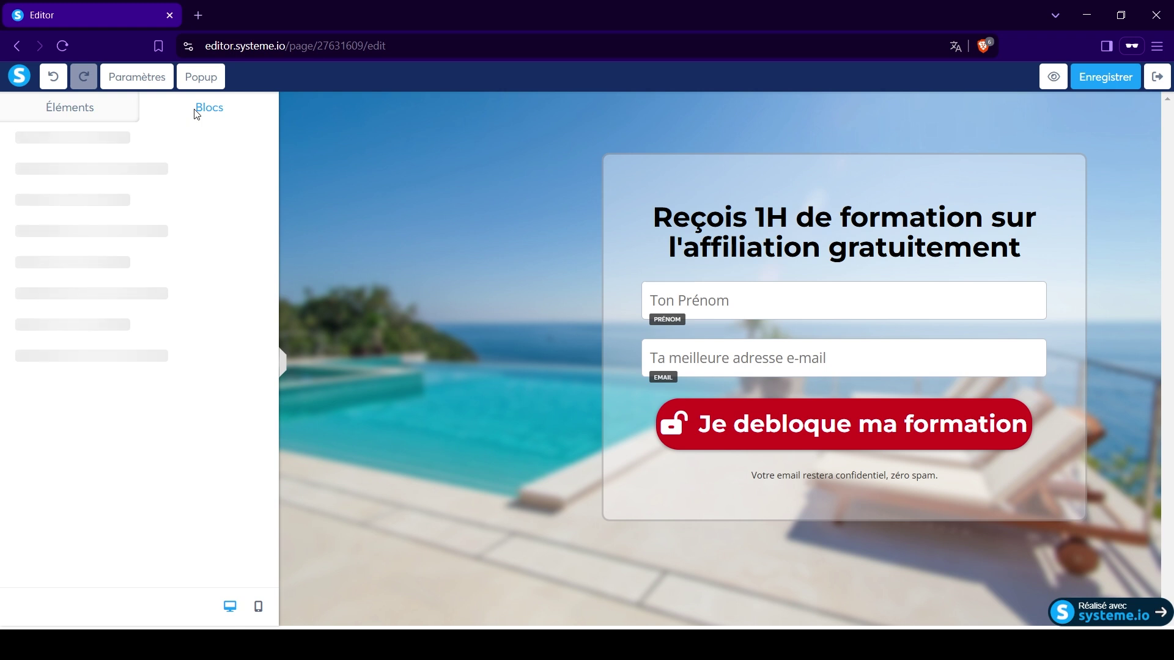
click(40, 142)
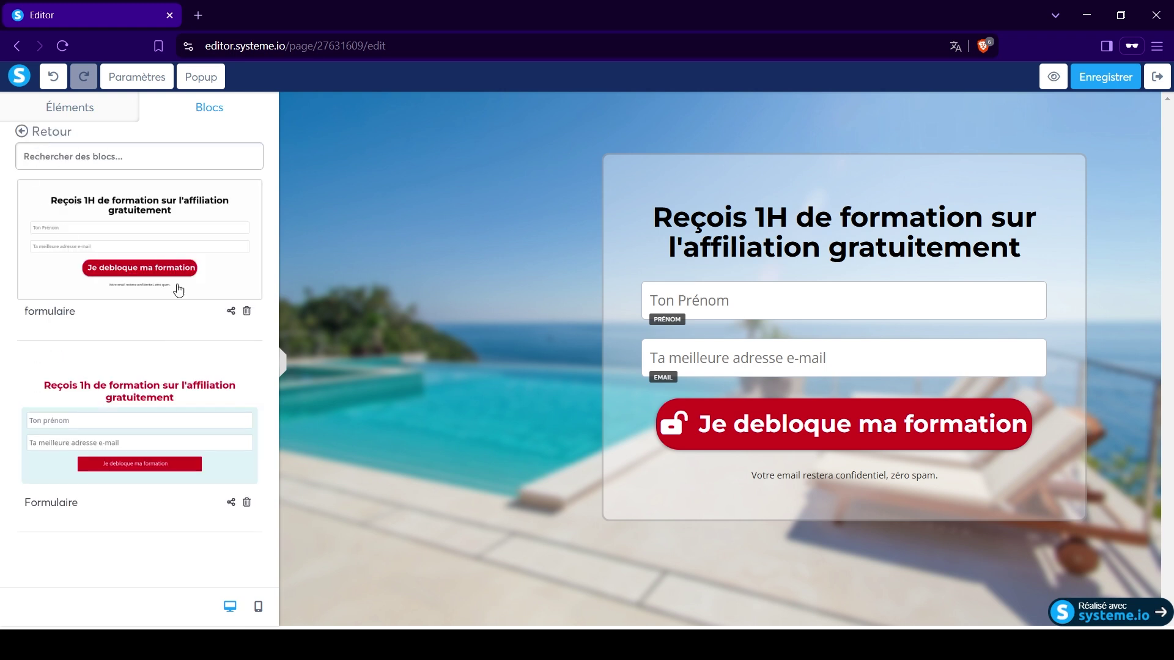
drag(71, 209, 673, 510)
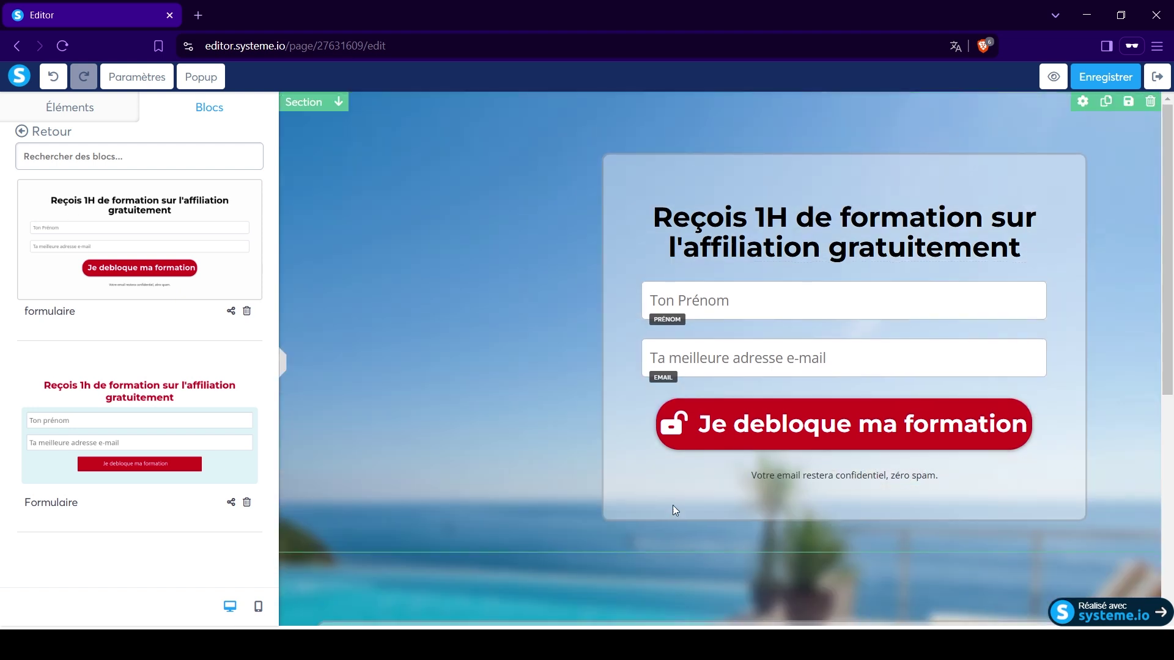
Delete the duplicated form box, return to Éléments, and save the capture page.
scroll(672, 510, down, 6)
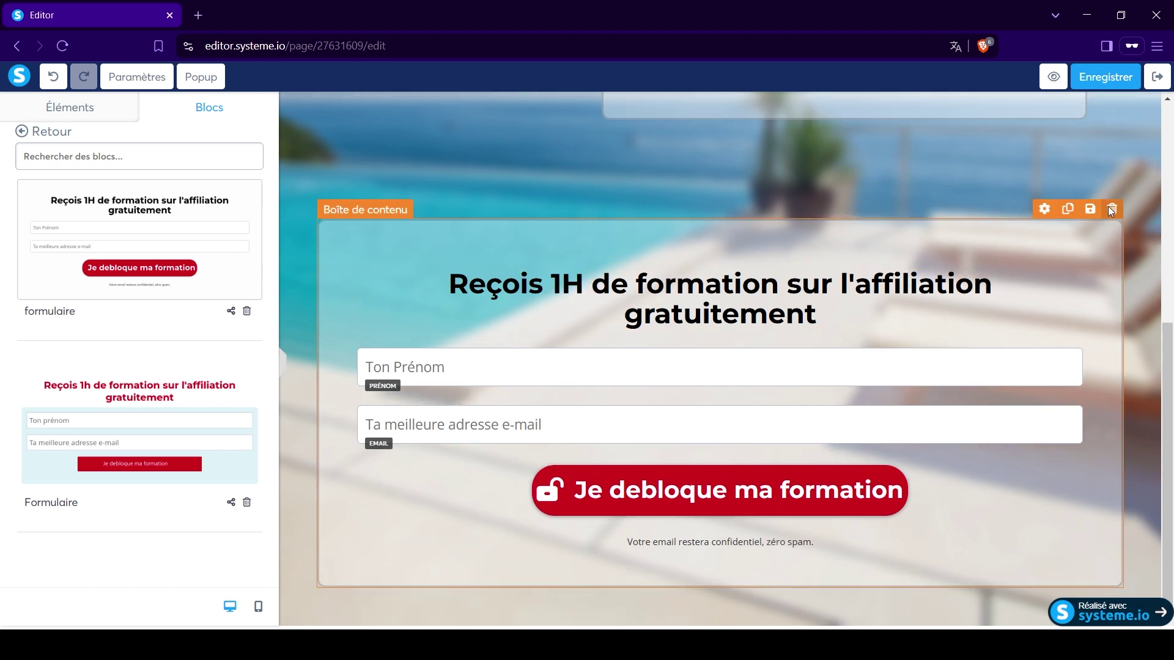
click(1111, 209)
click(661, 141)
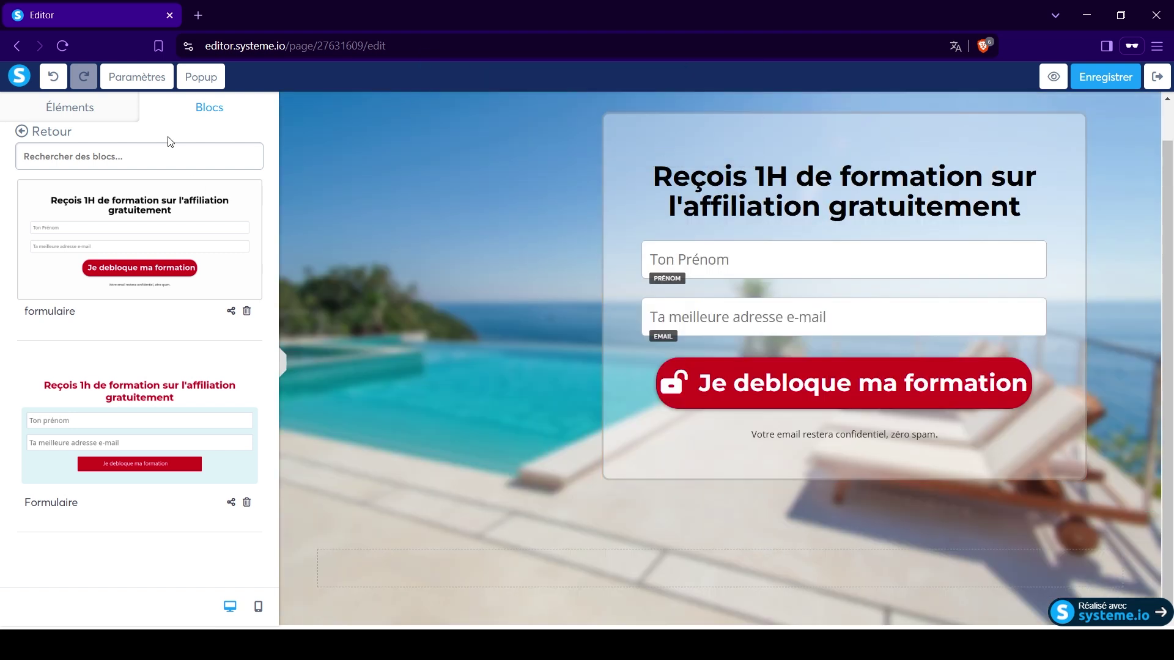
click(58, 112)
click(1127, 88)
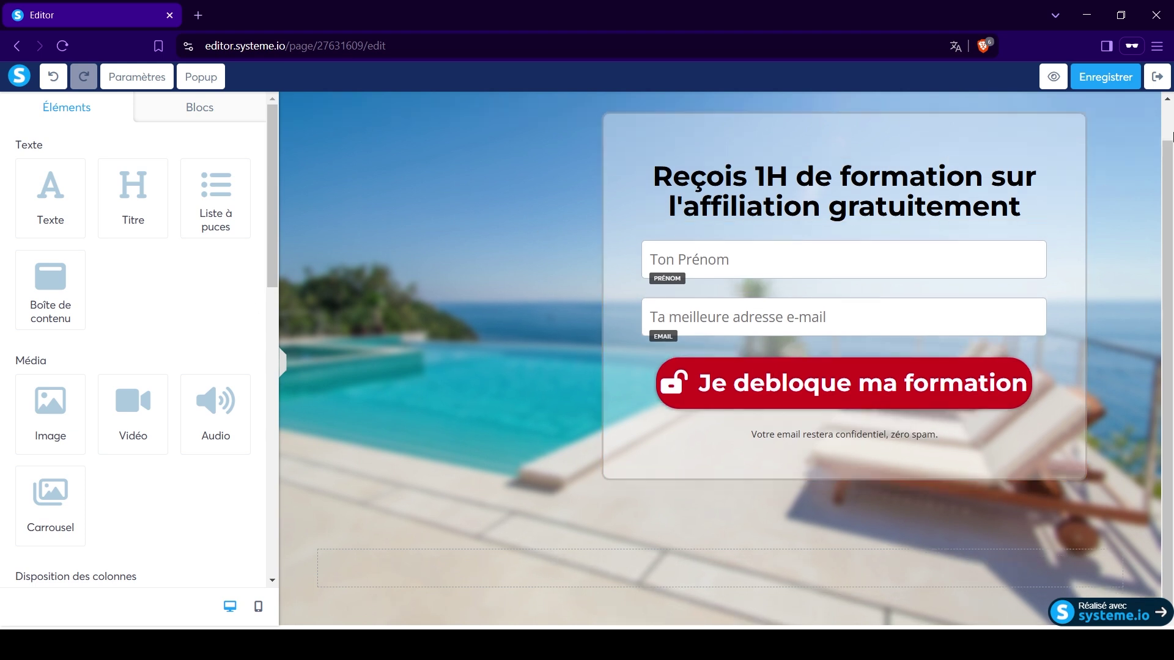
Set the capture page's URL path to '1hformation' and open the thank-you page step.
click(1152, 89)
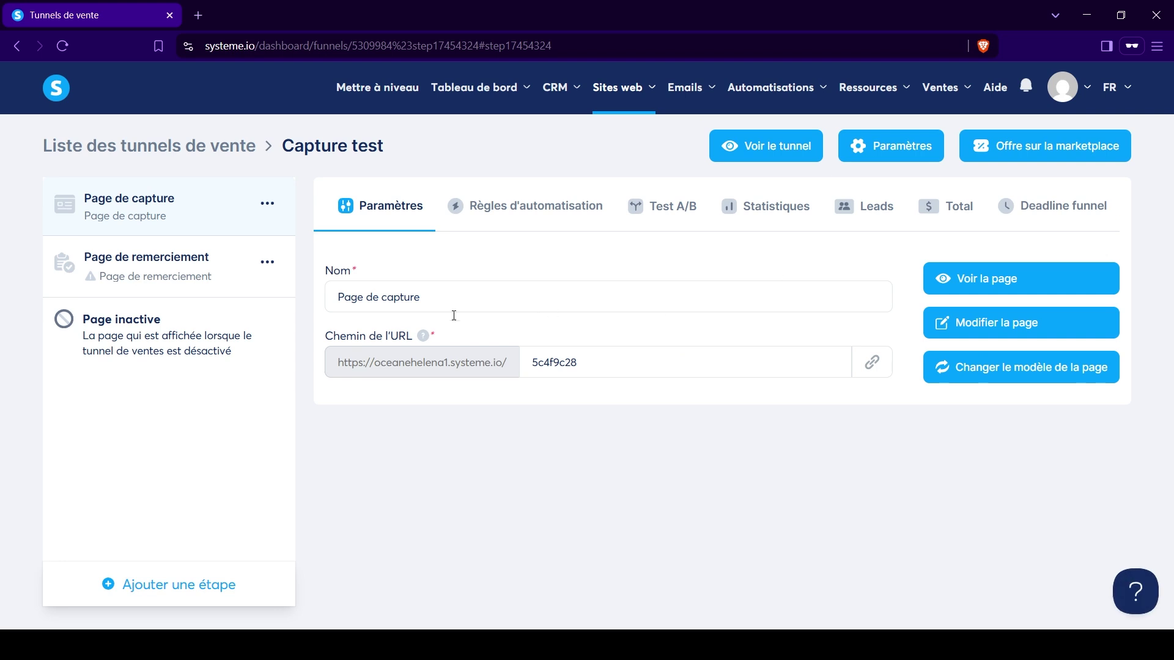
drag(597, 364, 512, 365)
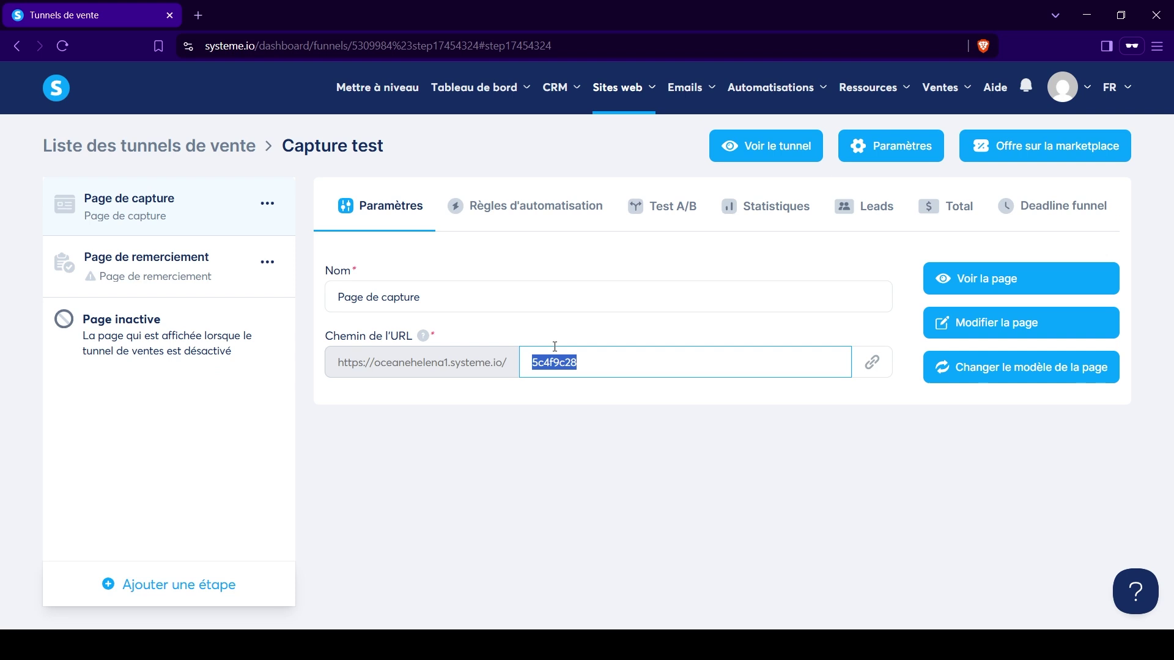
text(1hformation)
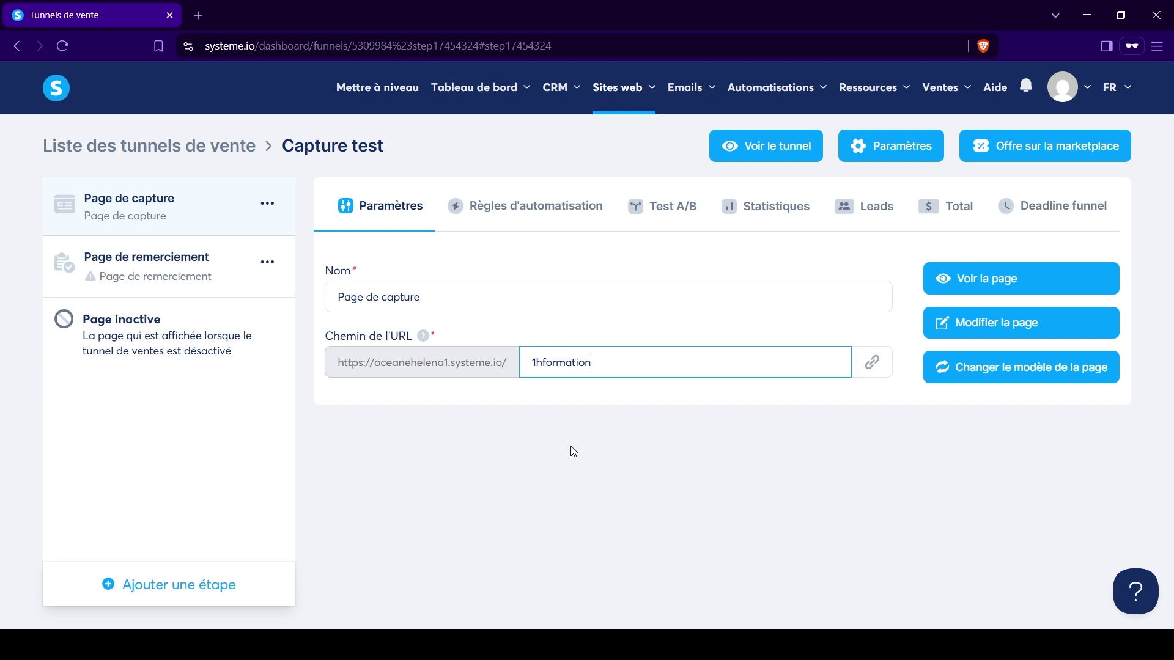
click(124, 268)
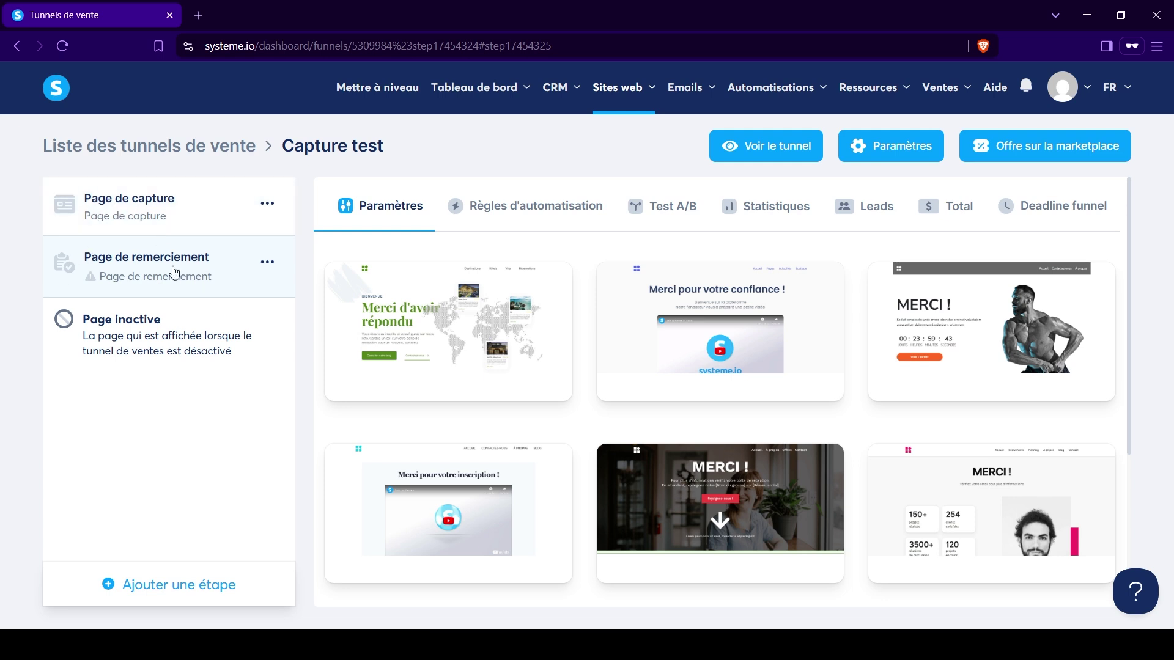
Show 30 templates per page and browse to the next page of thank-you templates.
scroll(639, 428, down, 4)
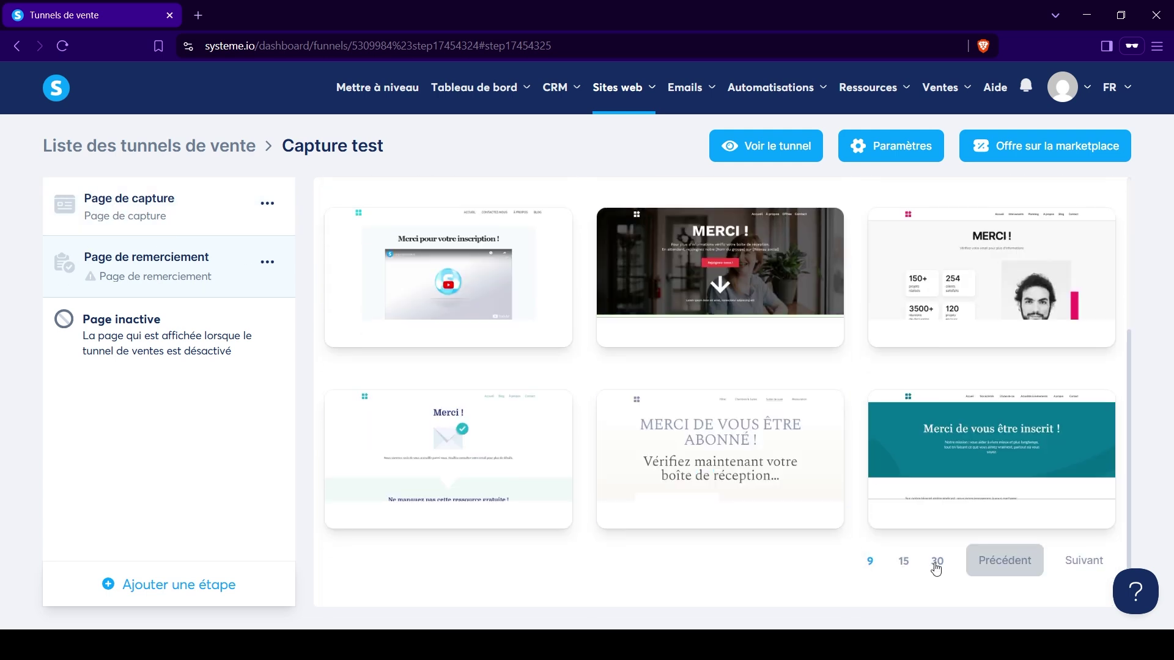
click(936, 560)
scroll(899, 489, down, 4)
scroll(899, 488, down, 5)
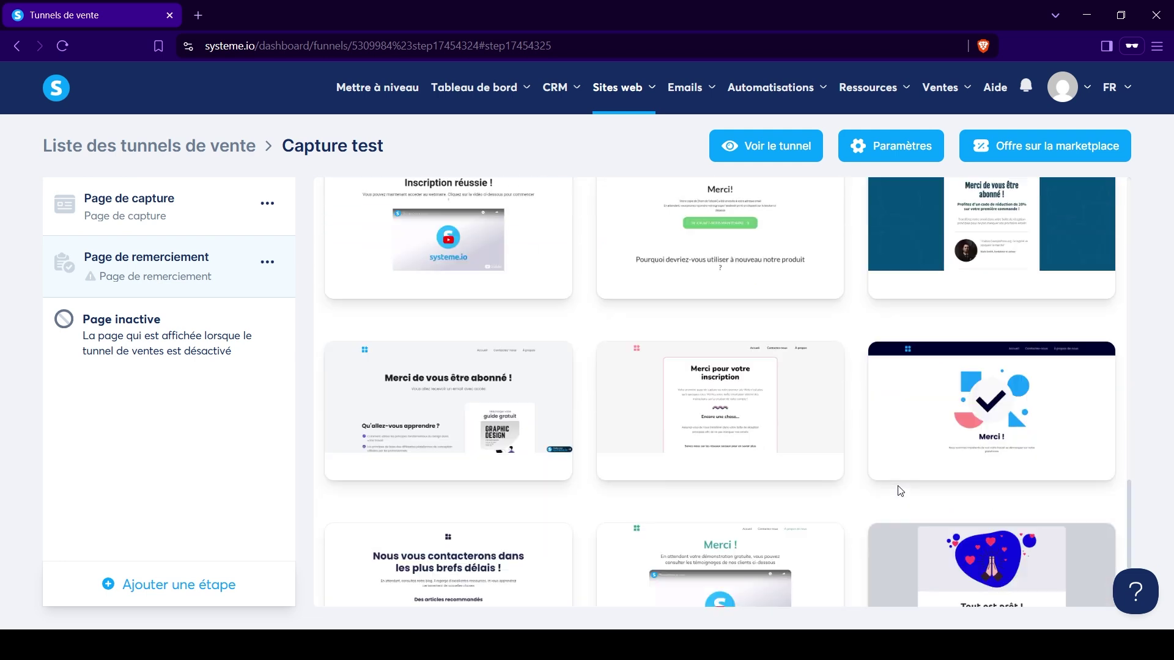
click(1083, 559)
scroll(1081, 553, down, 2)
scroll(642, 493, up, 1)
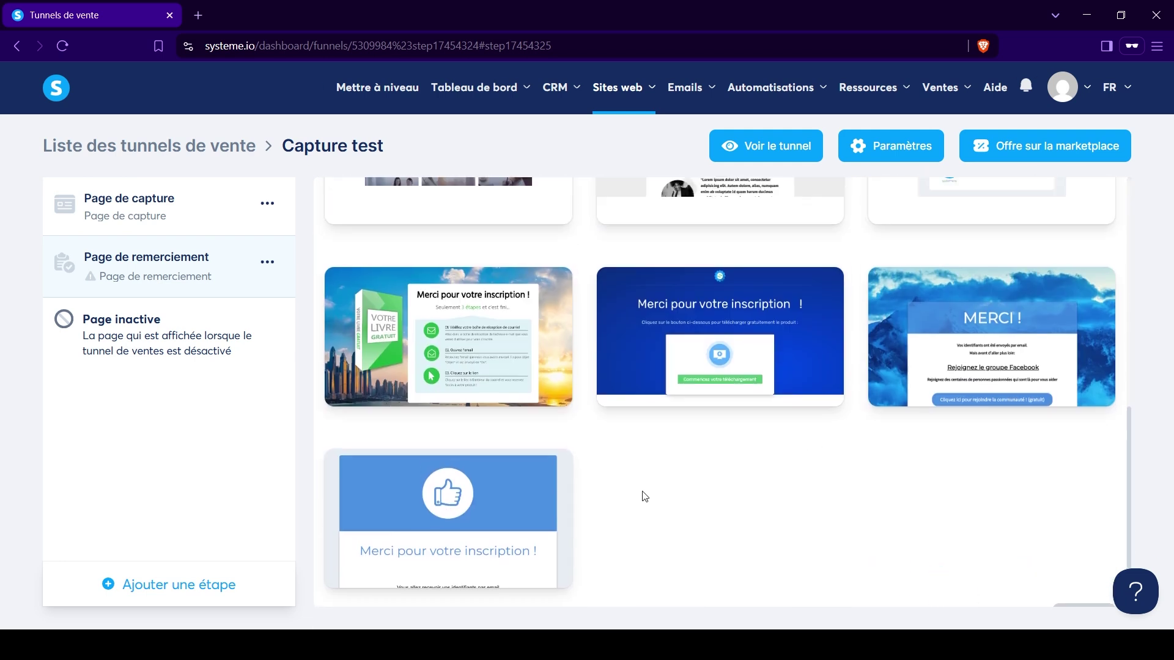
scroll(449, 435, down, 1)
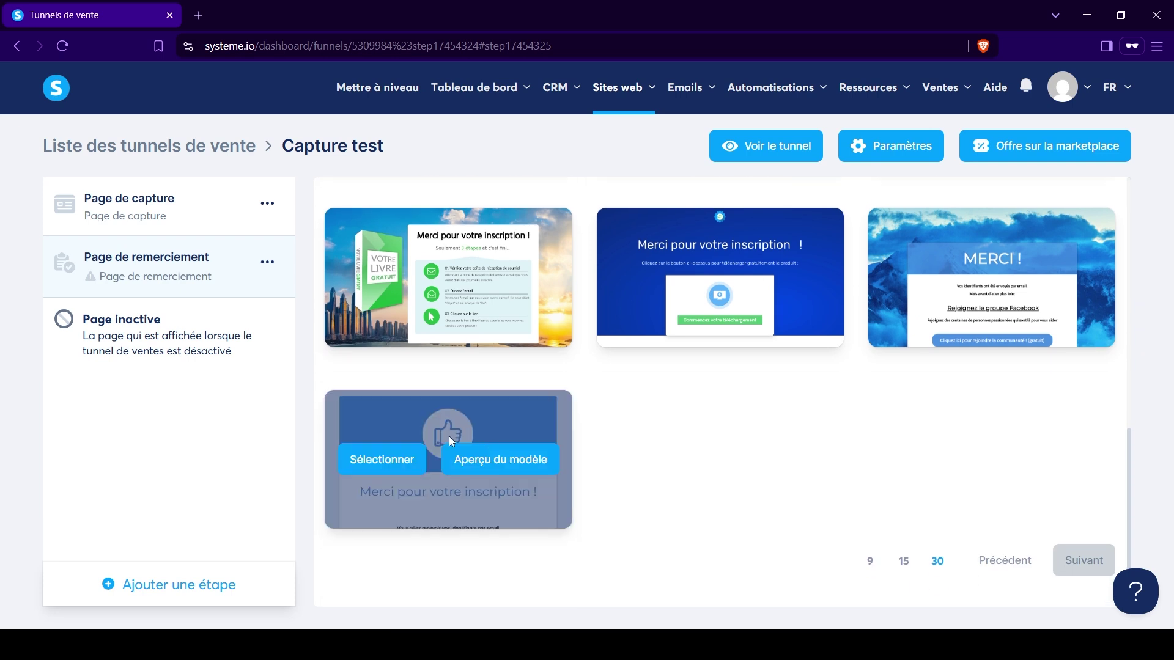
Preview the blue thumbs-up 'Merci pour votre inscription !' template and select it.
click(491, 454)
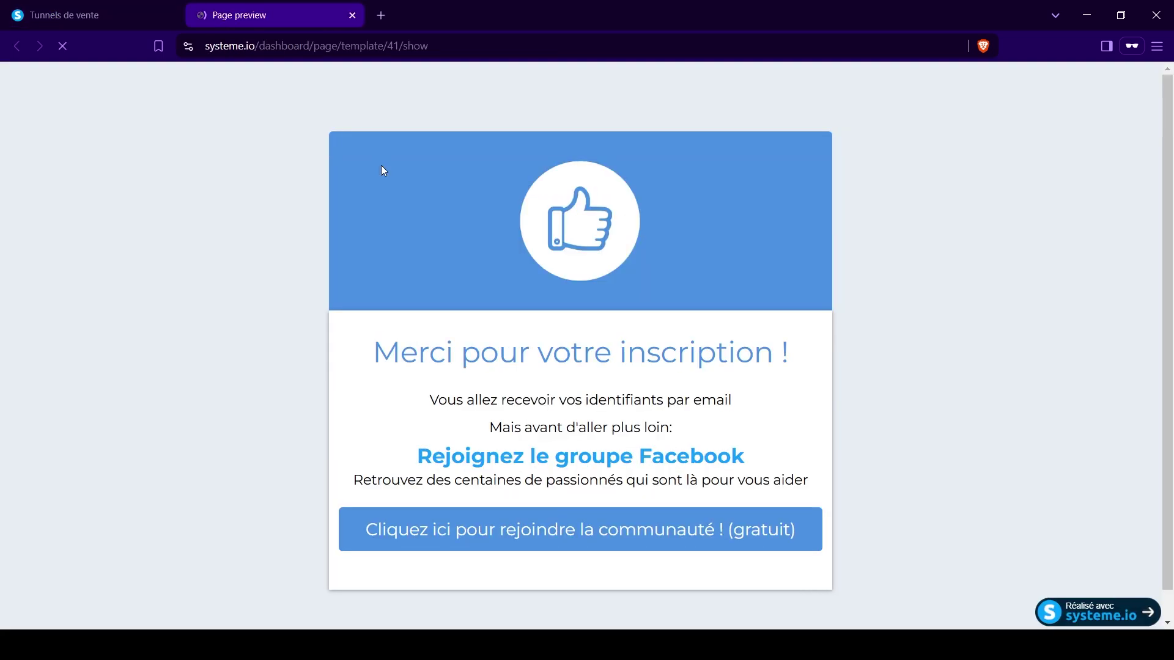
click(353, 16)
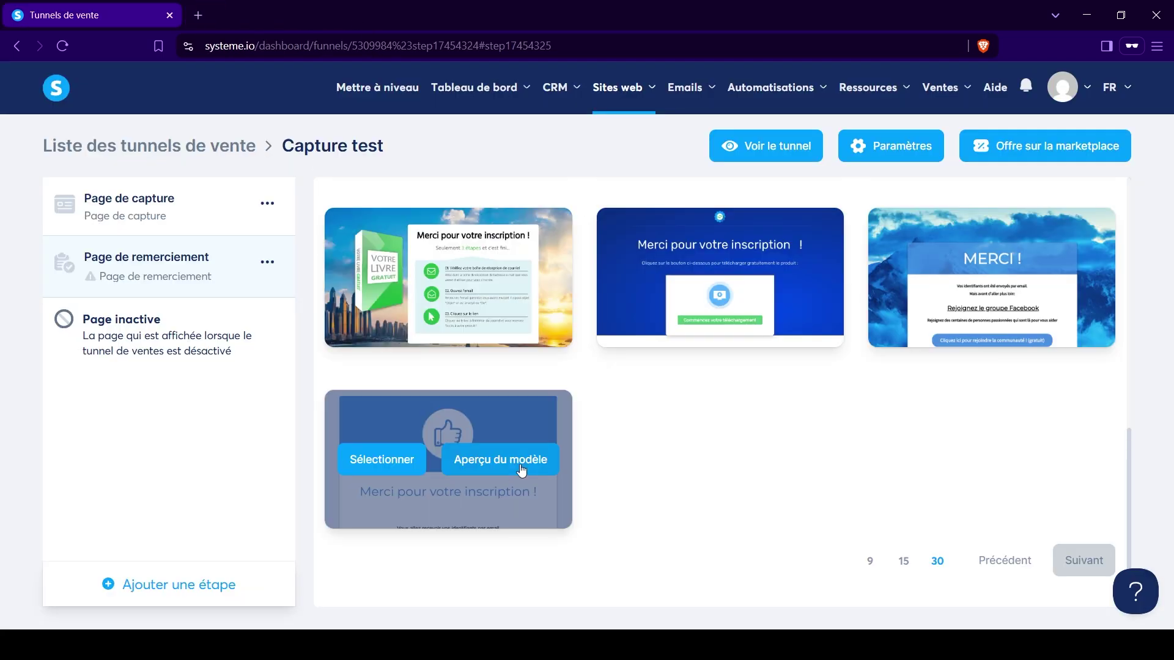
click(376, 460)
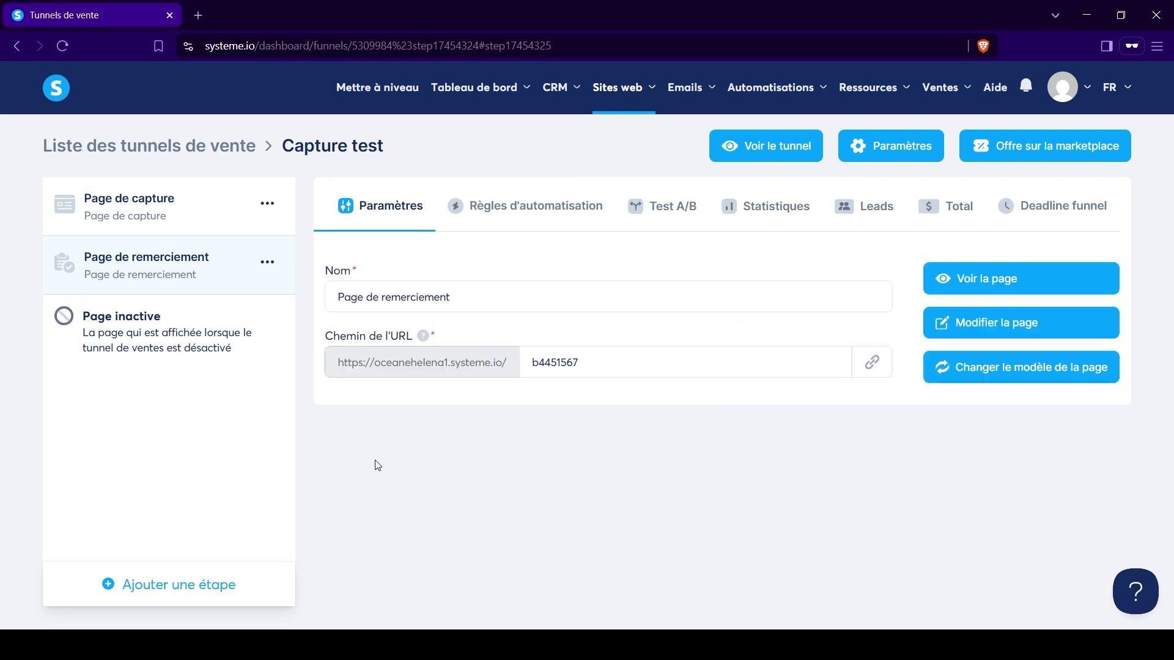
click(1006, 321)
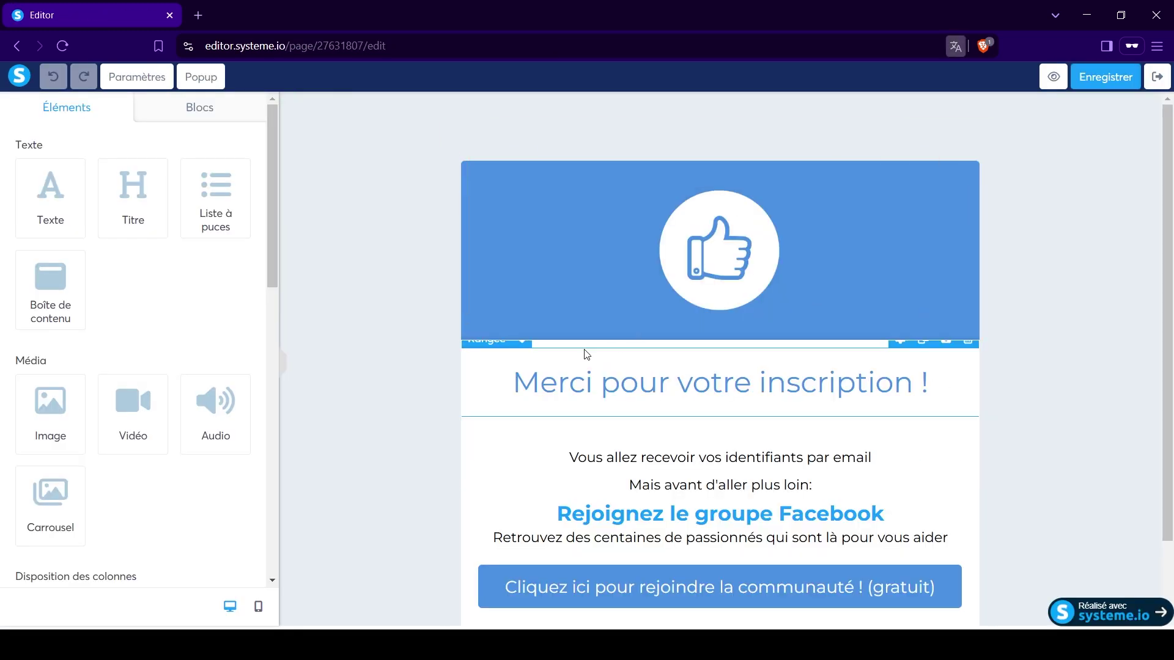
scroll(582, 348, down, 2)
scroll(864, 310, up, 2)
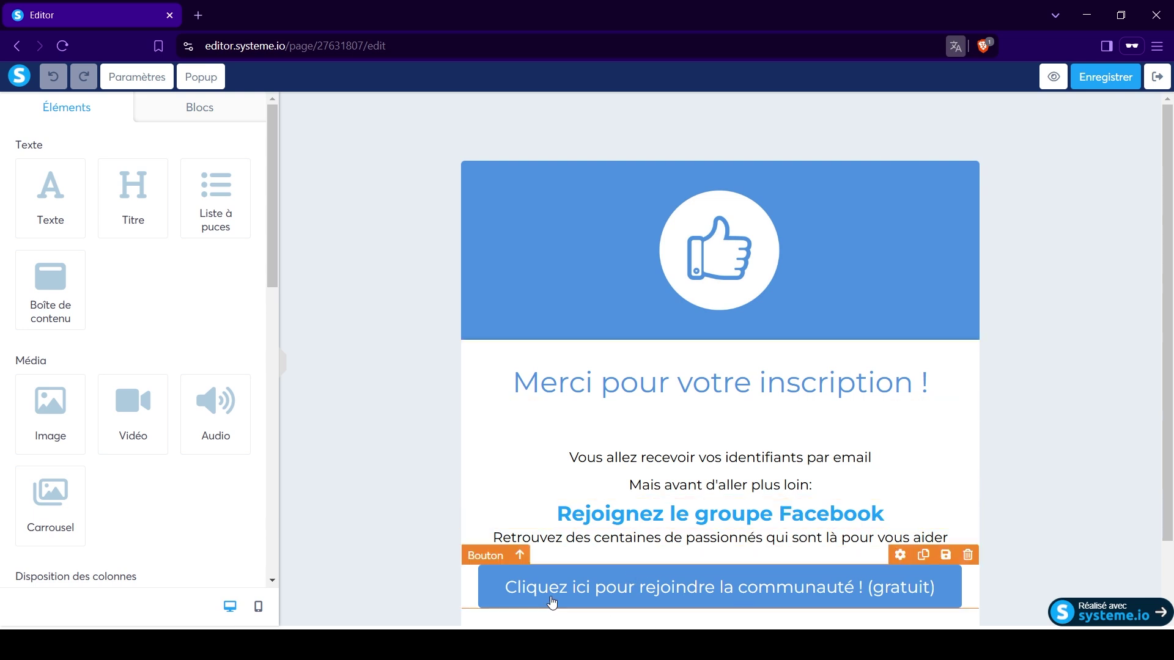
scroll(690, 464, down, 2)
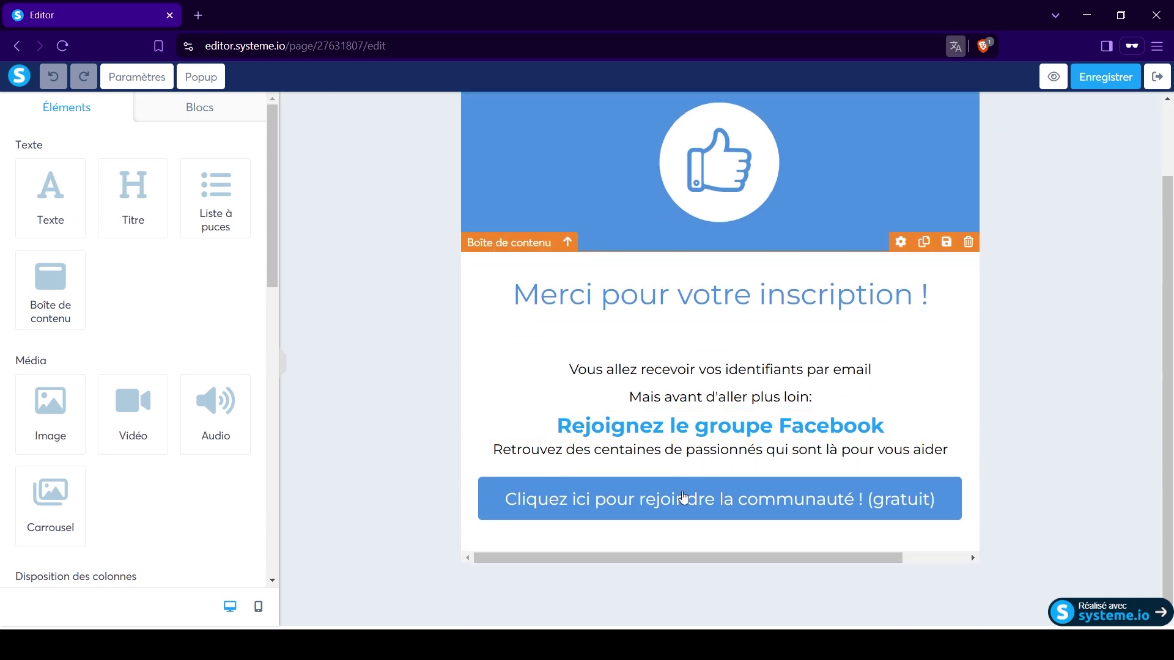
click(671, 508)
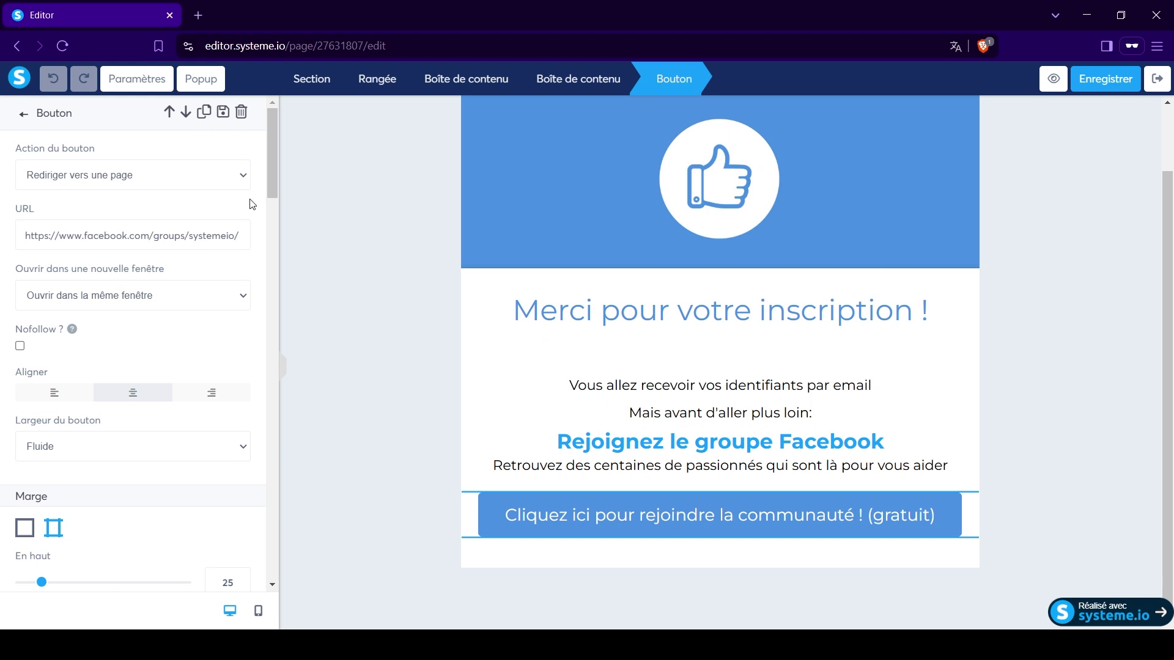
drag(80, 234, 239, 234)
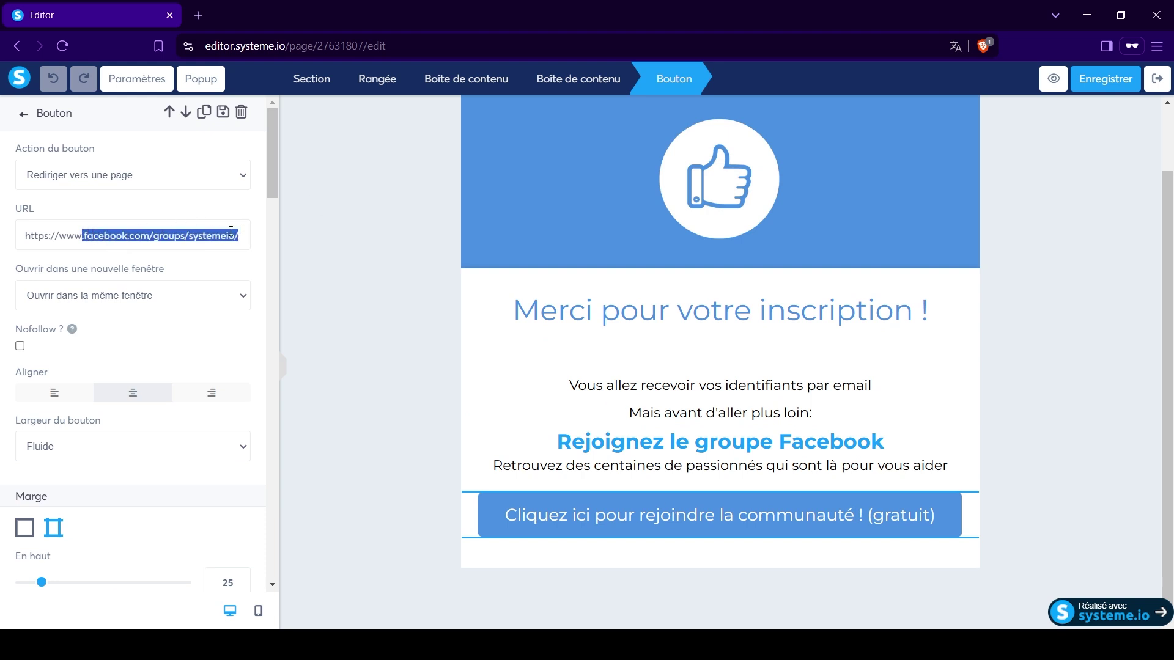
click(45, 237)
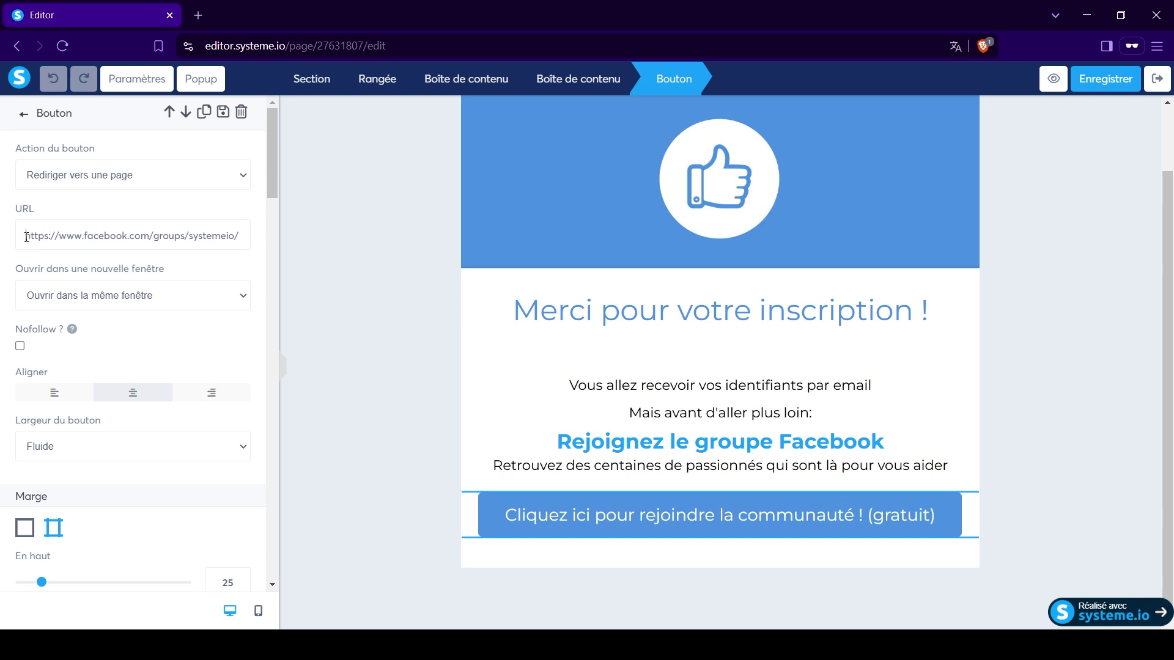
drag(26, 237, 251, 238)
click(244, 237)
click(1157, 85)
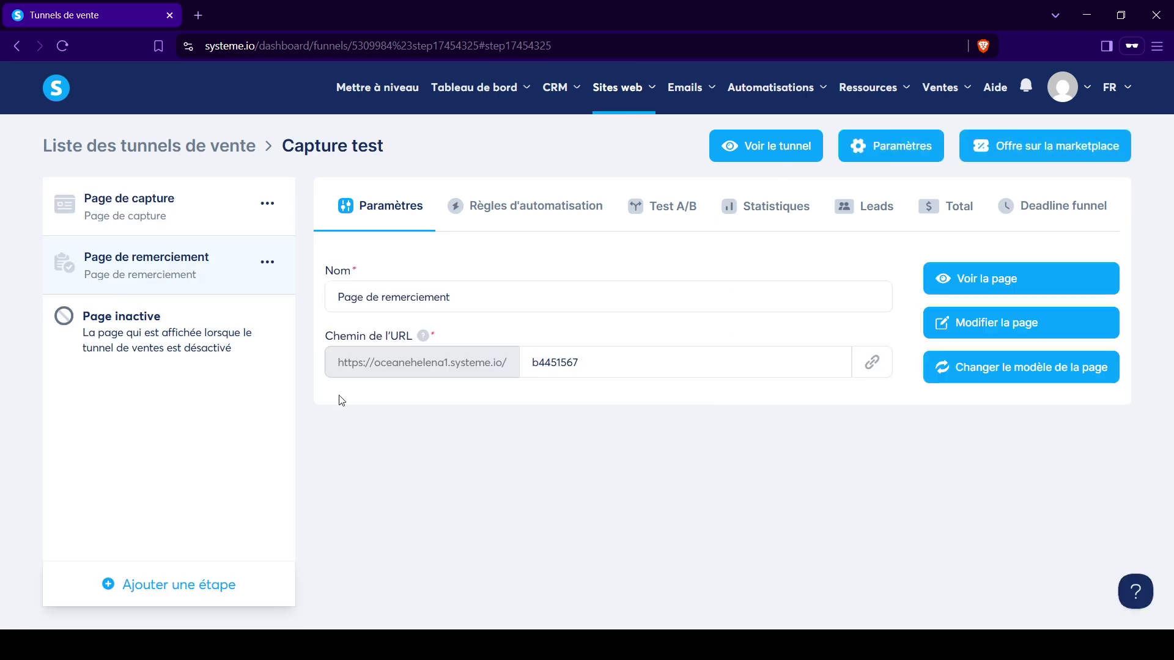
Open the live capture page, submit a test first name and e-mail, then close the thank-you tab.
click(175, 215)
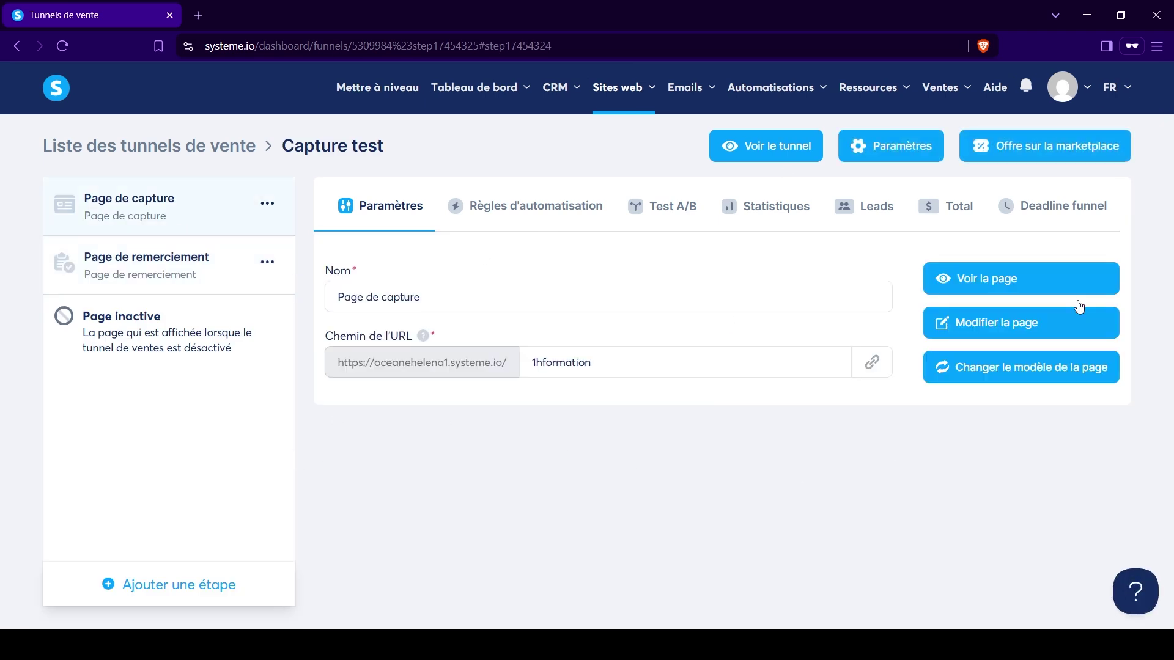
click(999, 289)
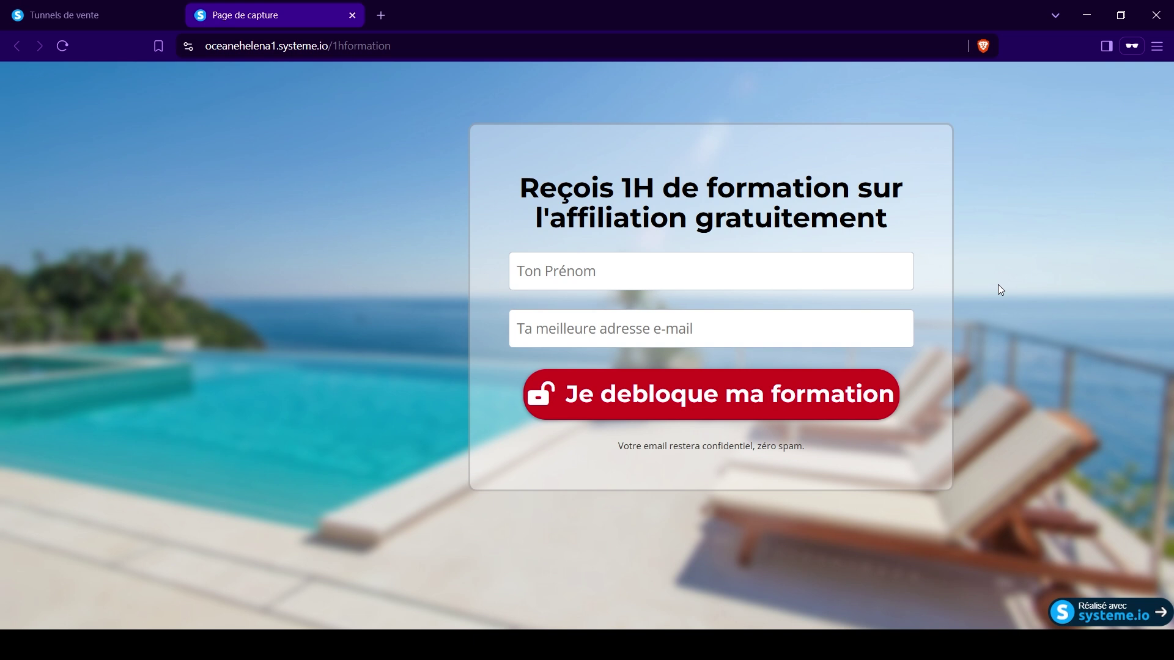
click(555, 283)
text(Léandre)
key(Tab)
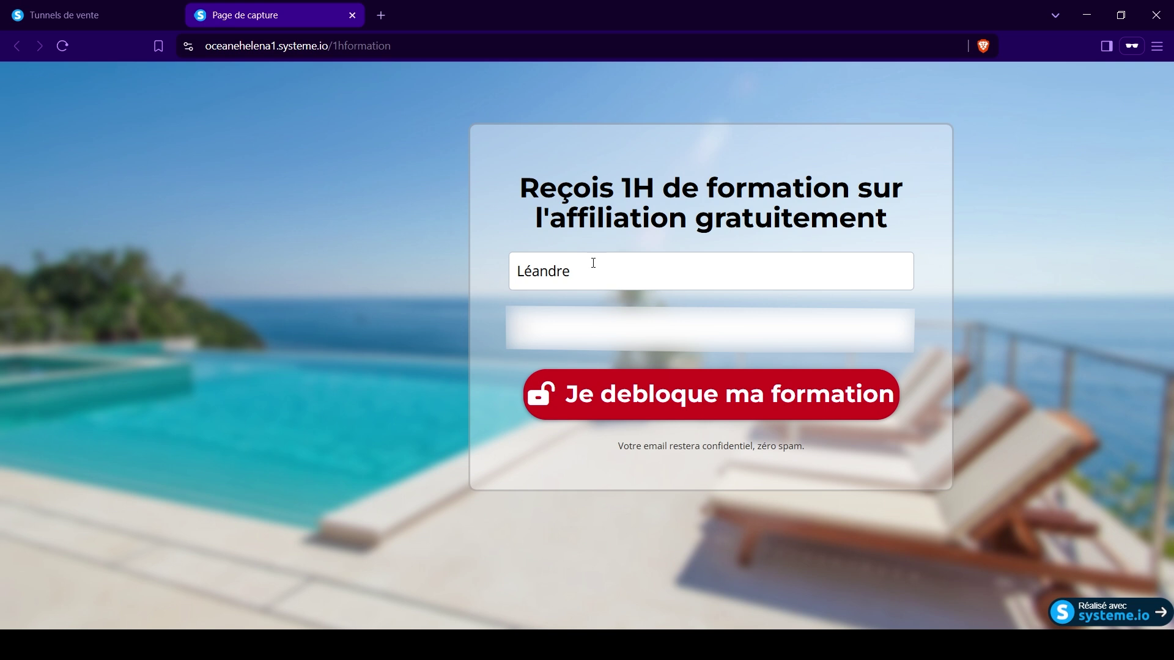
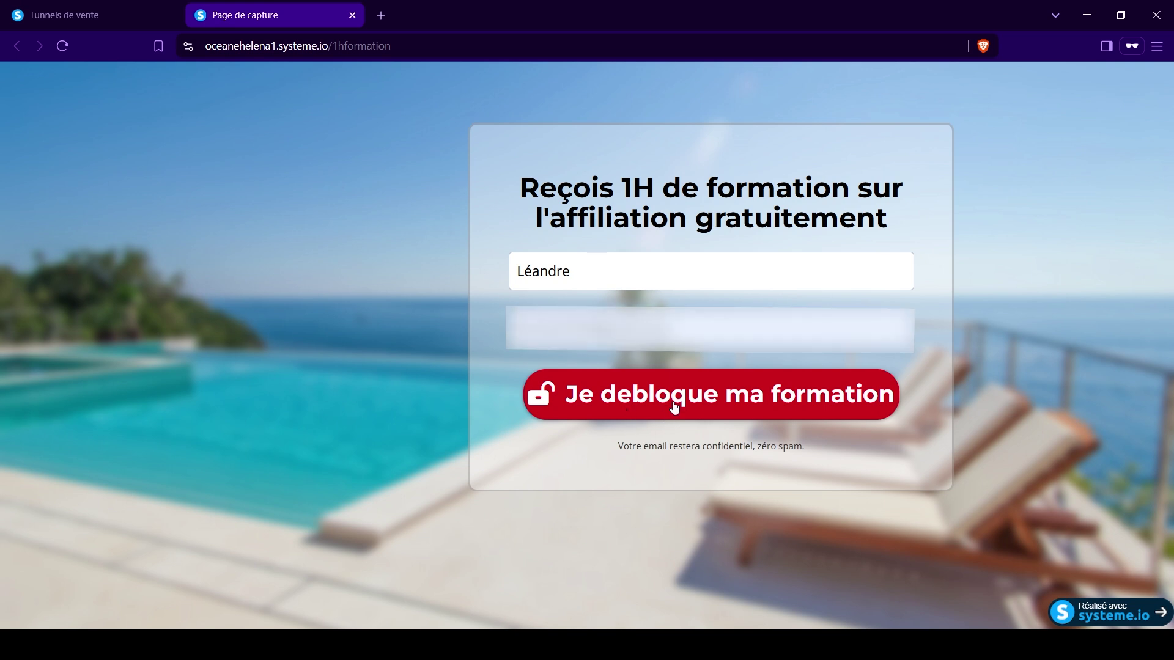
click(674, 408)
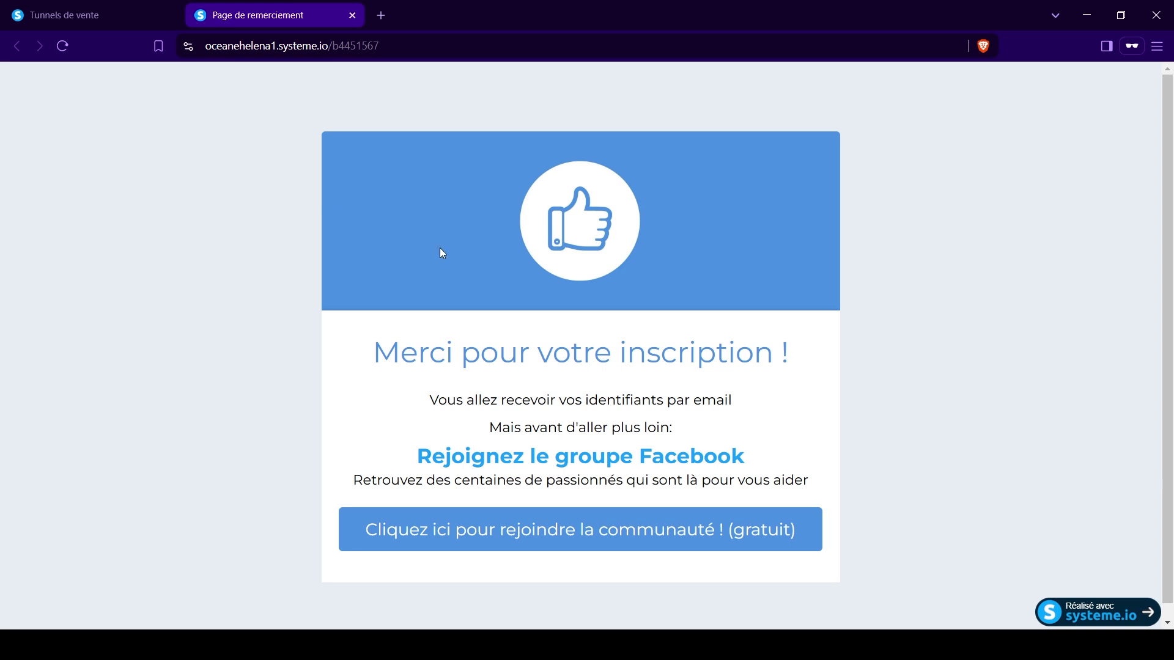
click(352, 15)
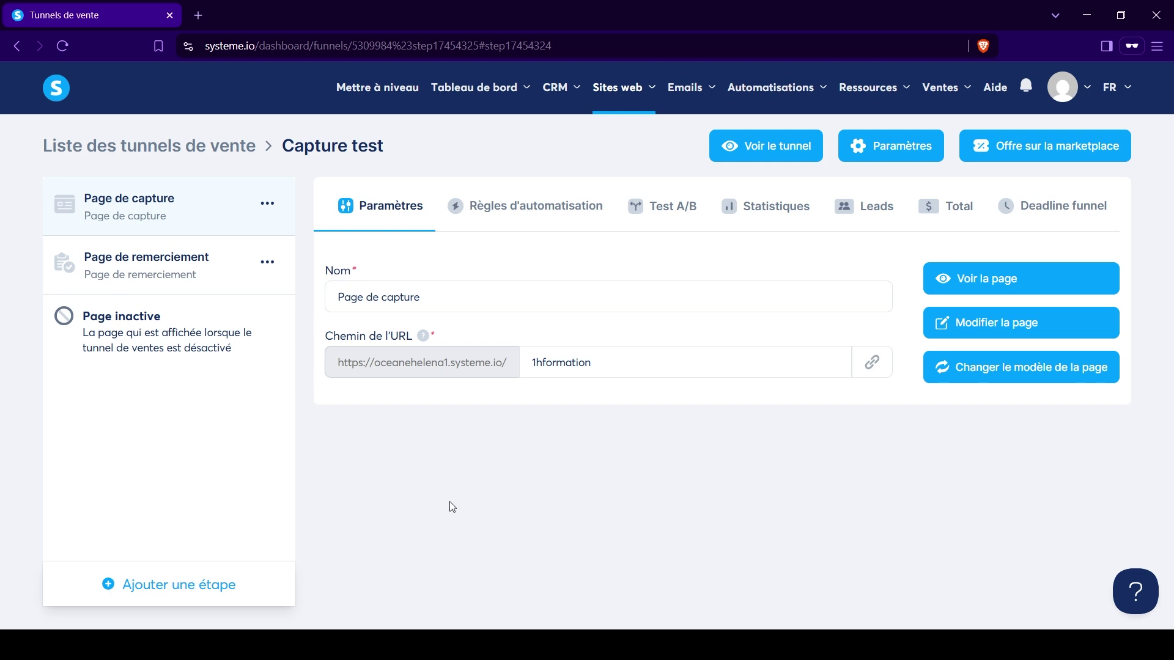
Check Déplacer for the capture step, find no destination funnel, and return to the funnels list.
click(264, 207)
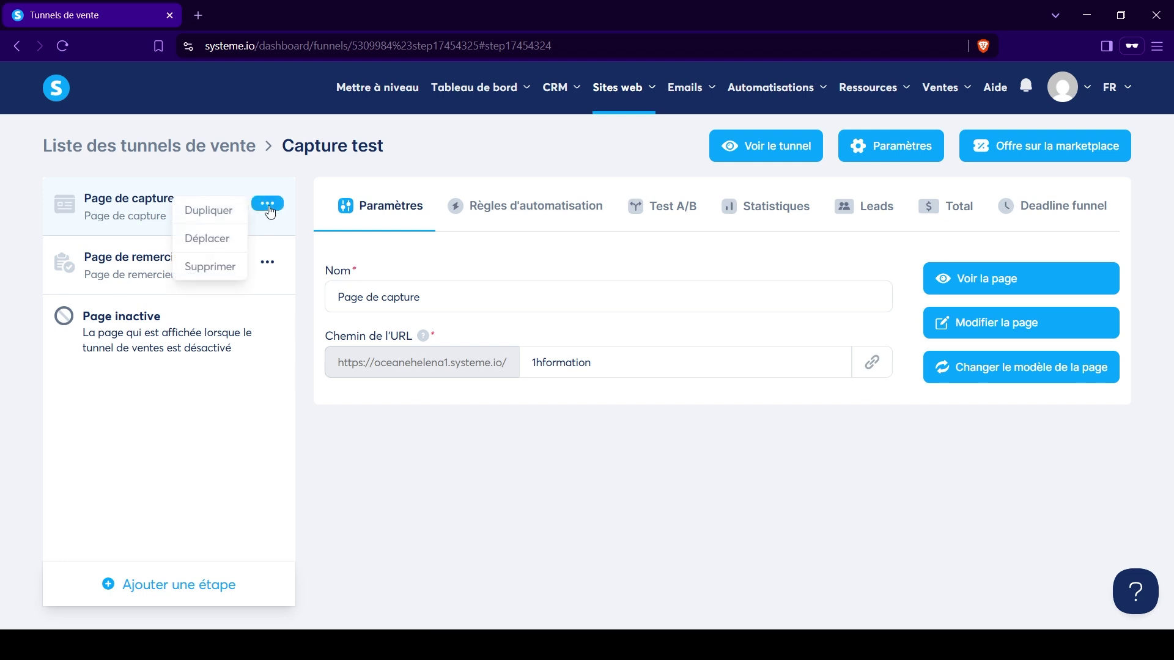
click(211, 244)
click(774, 371)
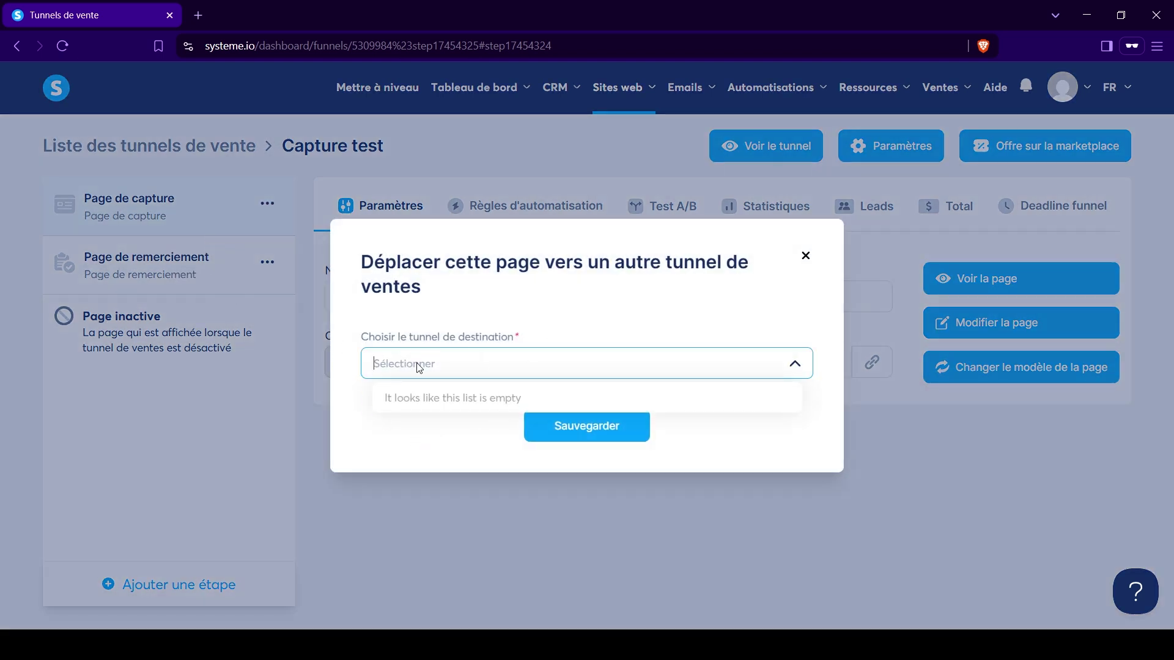
click(483, 297)
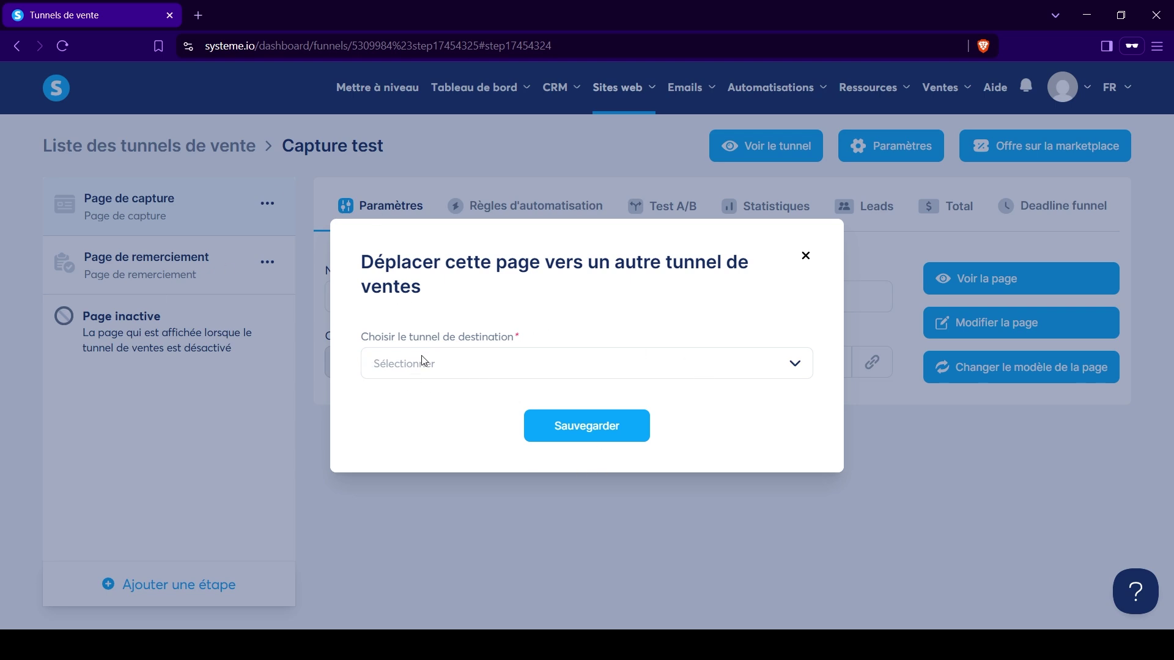
click(448, 370)
click(452, 370)
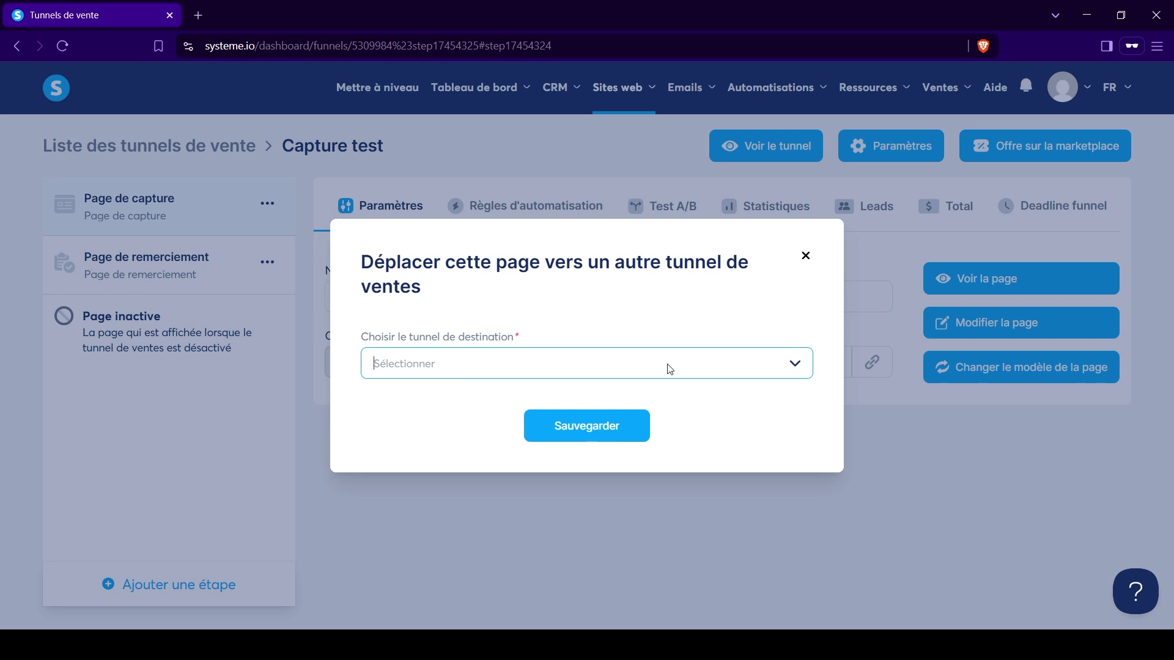
click(805, 255)
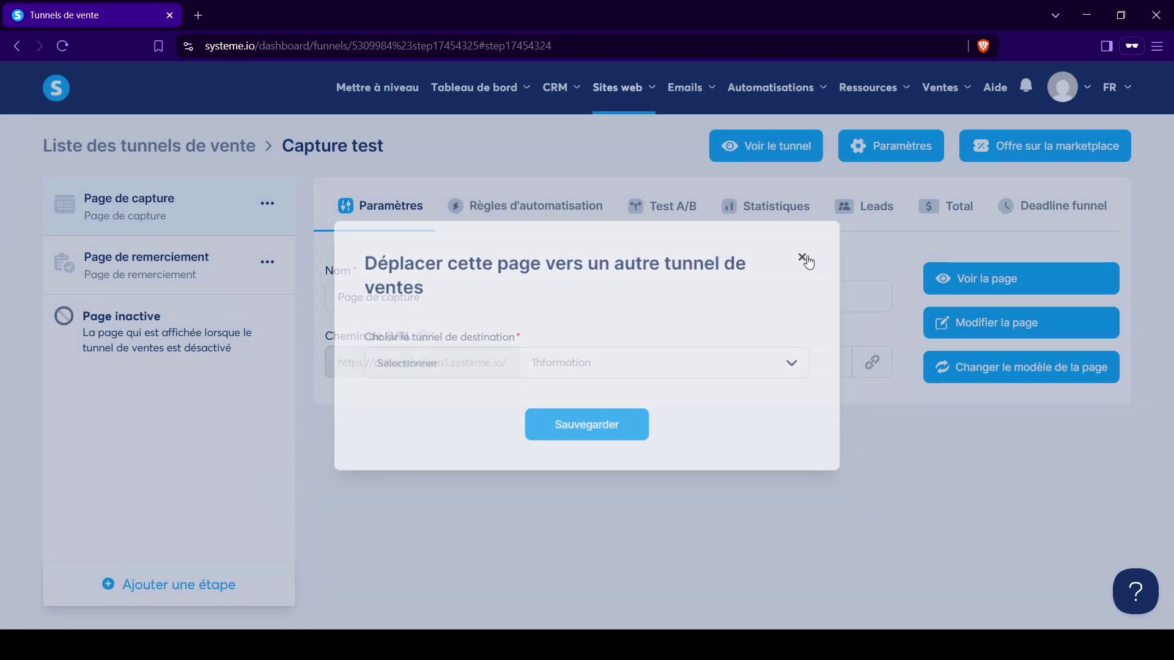
click(208, 148)
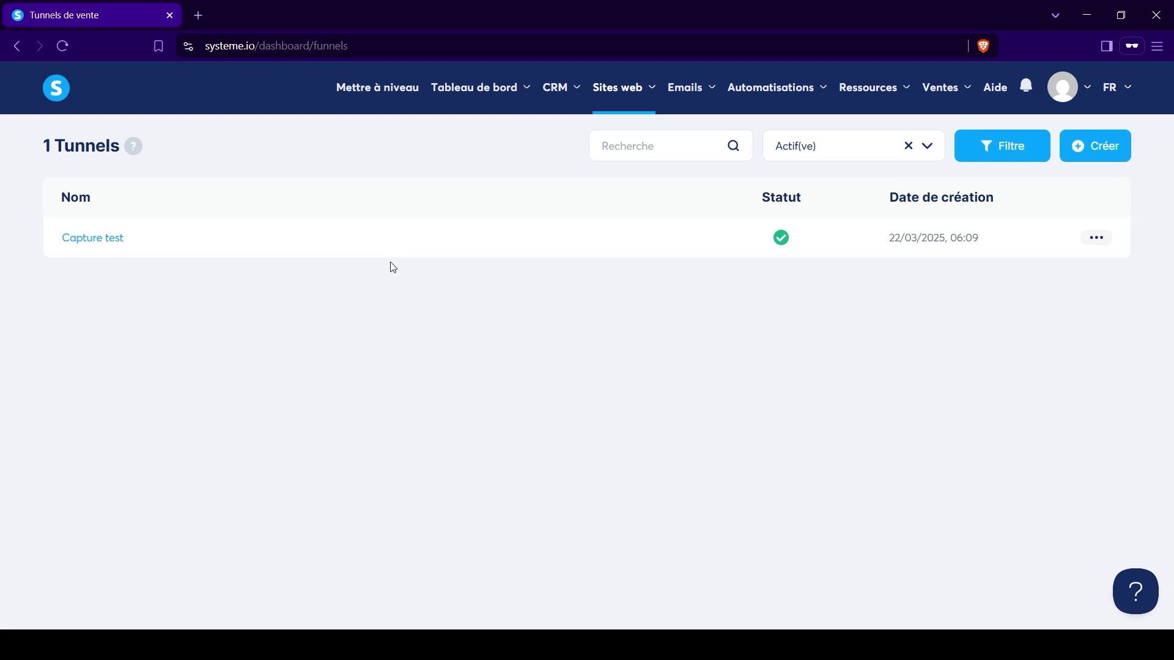
Copy the Capture test funnel's share link to the clipboard via Partager.
click(1096, 238)
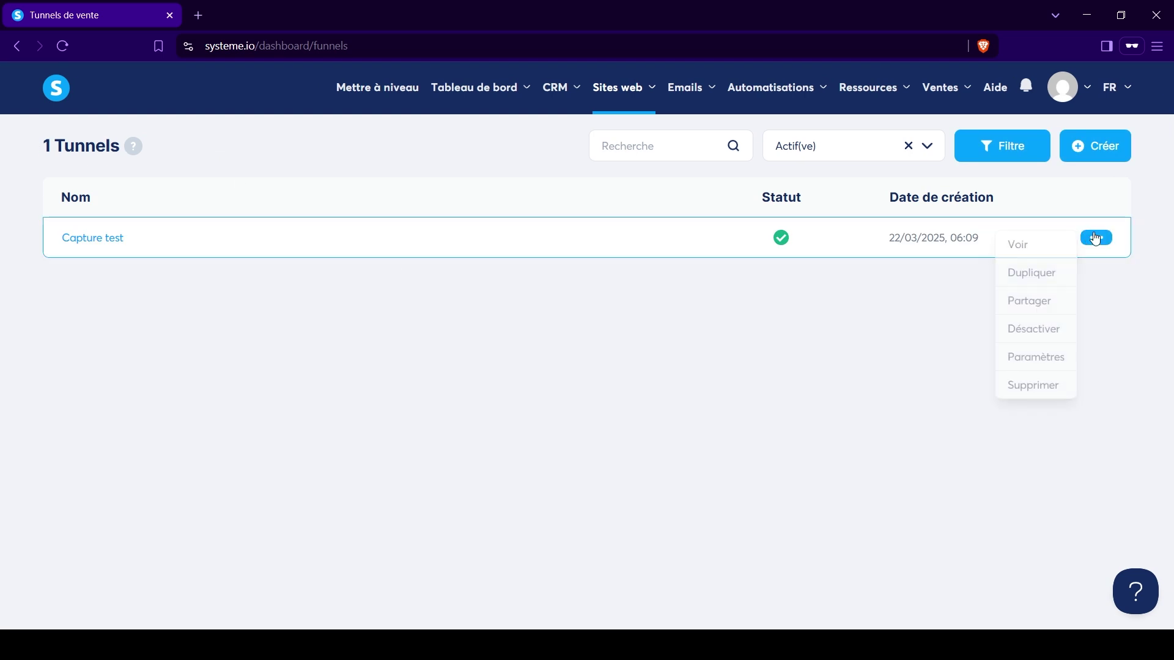
click(1027, 301)
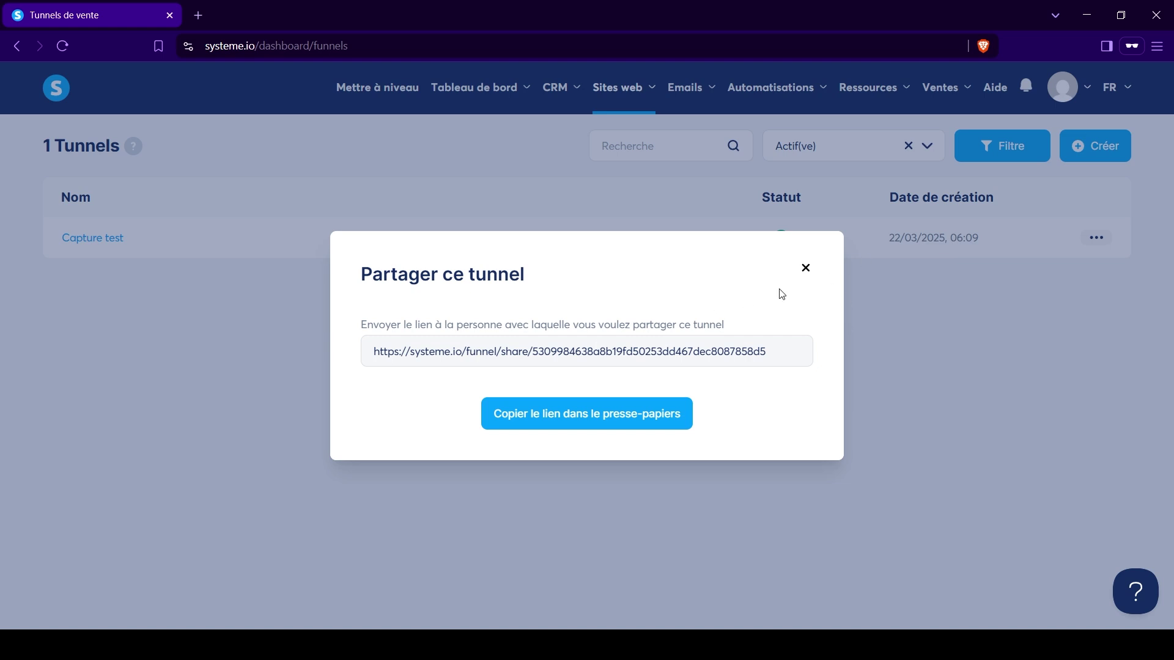
click(805, 268)
click(1095, 240)
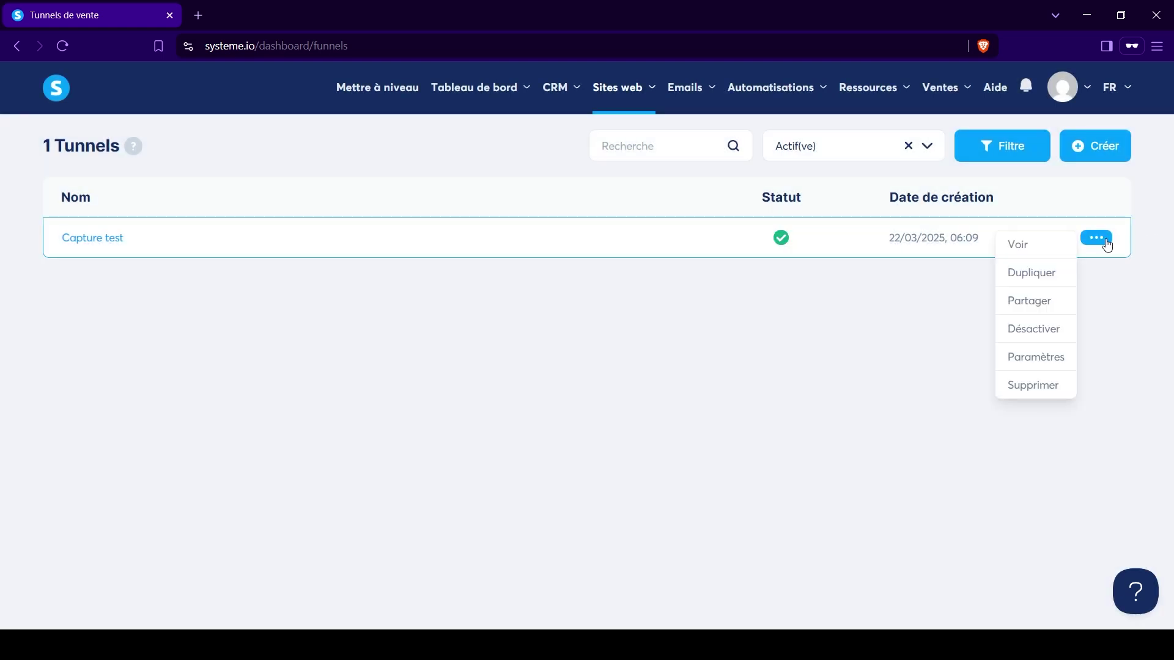
click(1032, 319)
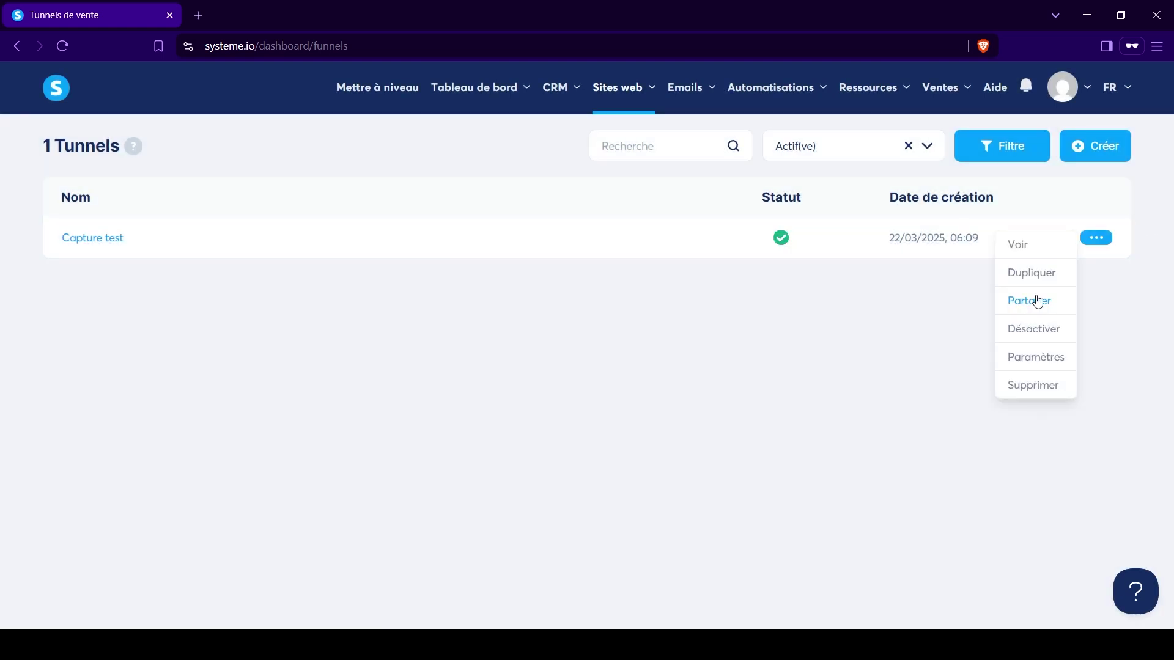
click(1037, 302)
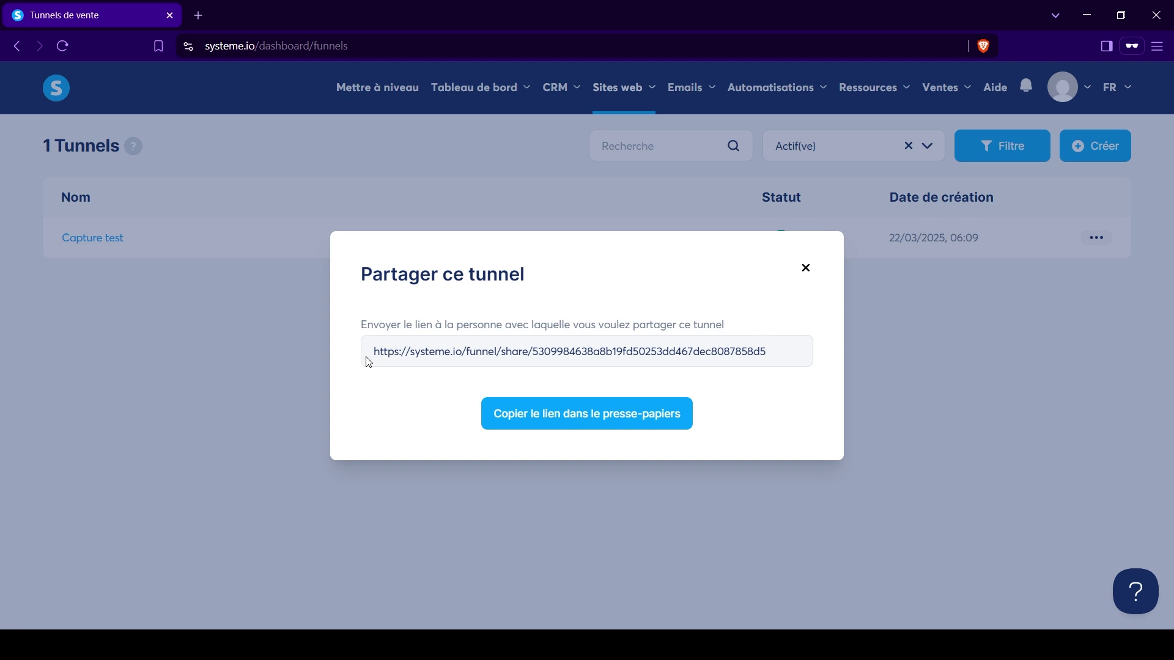
click(582, 421)
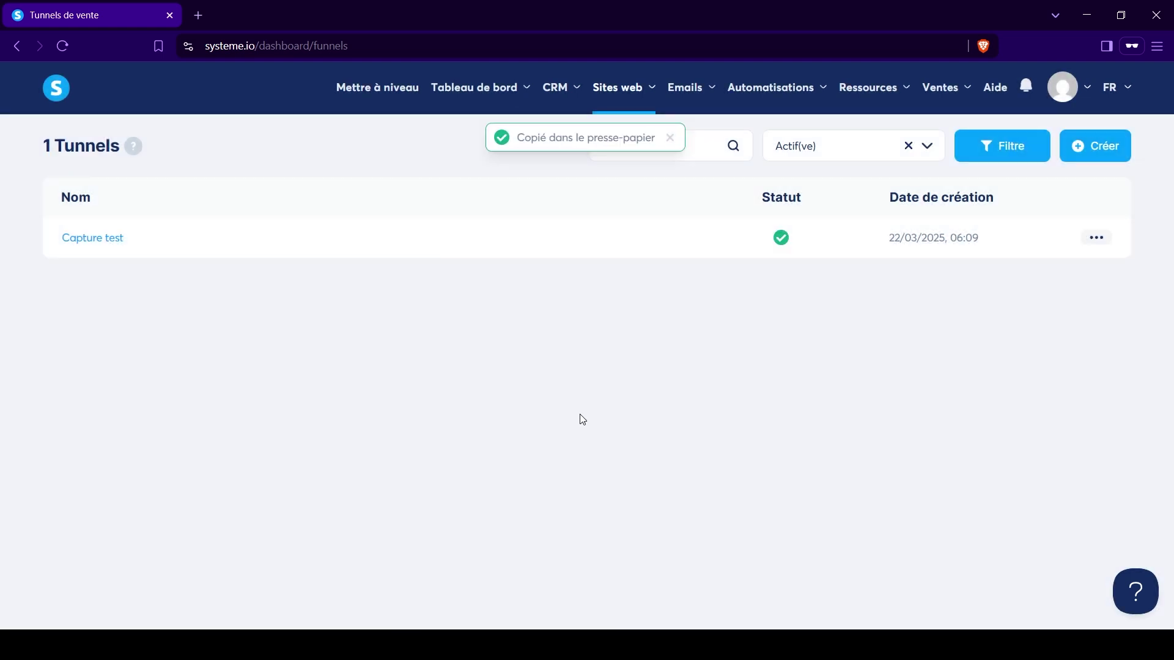
click(1096, 239)
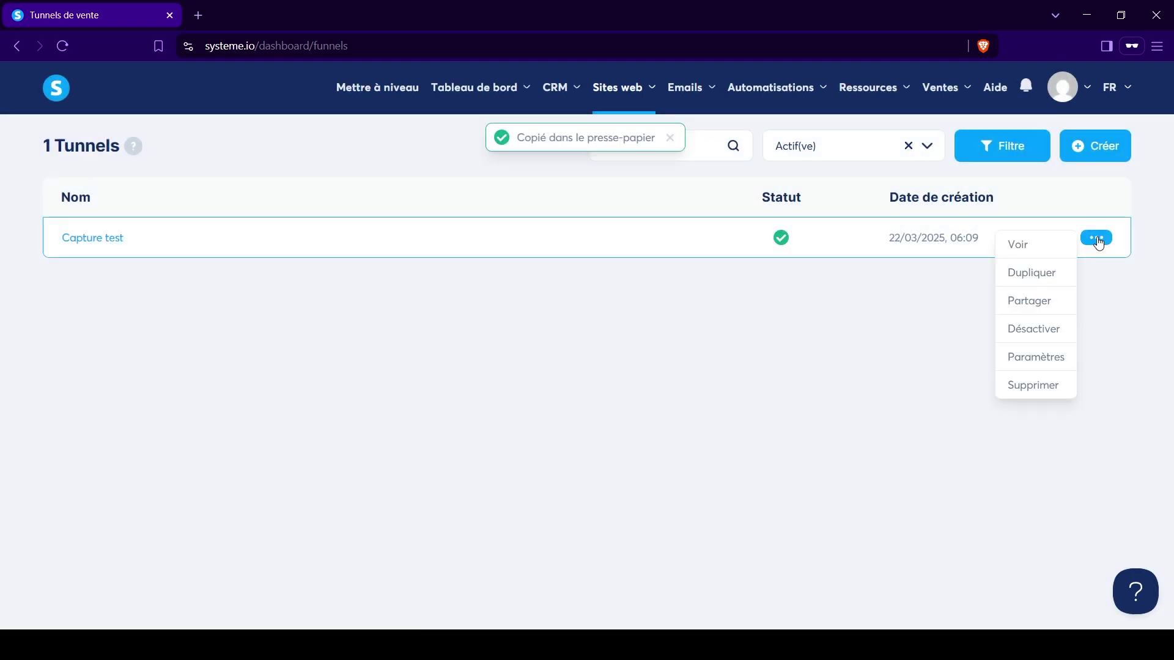
click(606, 425)
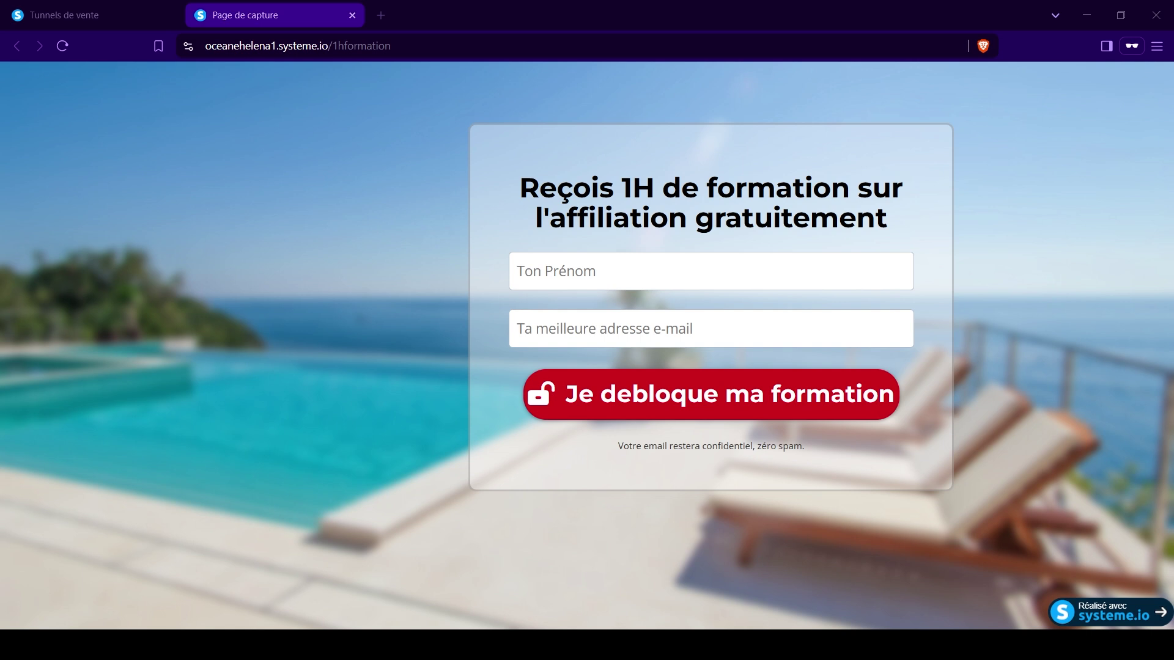
Switch back to the Tunnels de vente tab showing the funnels list.
click(96, 22)
In the Capture test funnel's opt-in page, add a text block under the headline reading 'Déjà 500+ entrepreneurs utilisent cette méthode'.
click(90, 239)
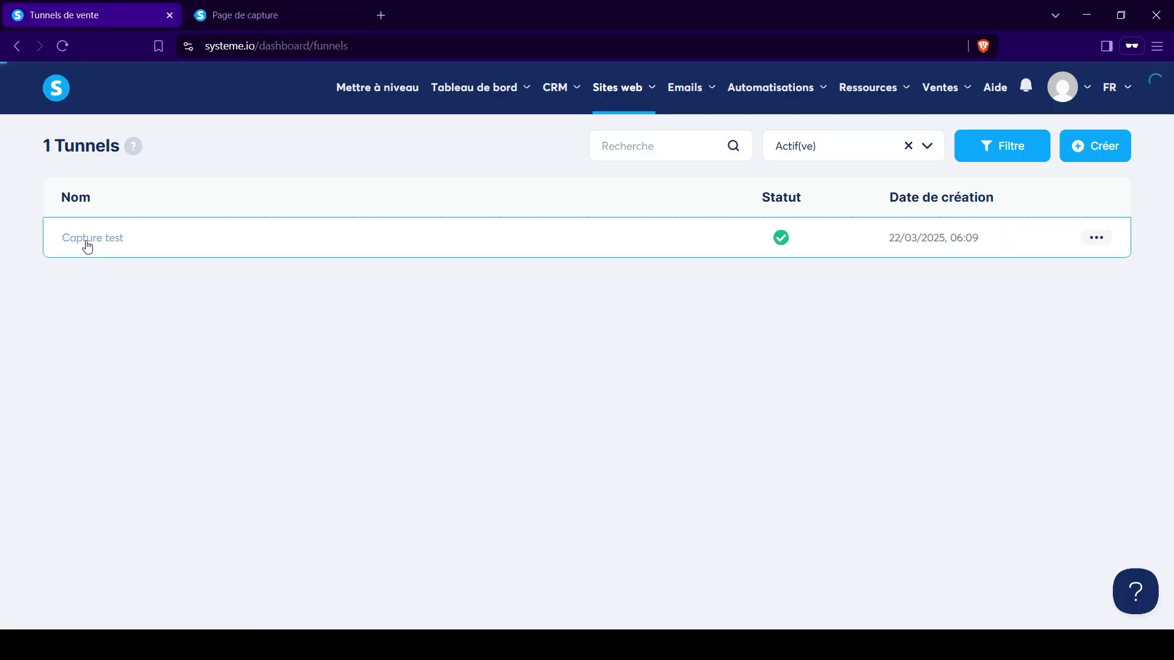
click(955, 336)
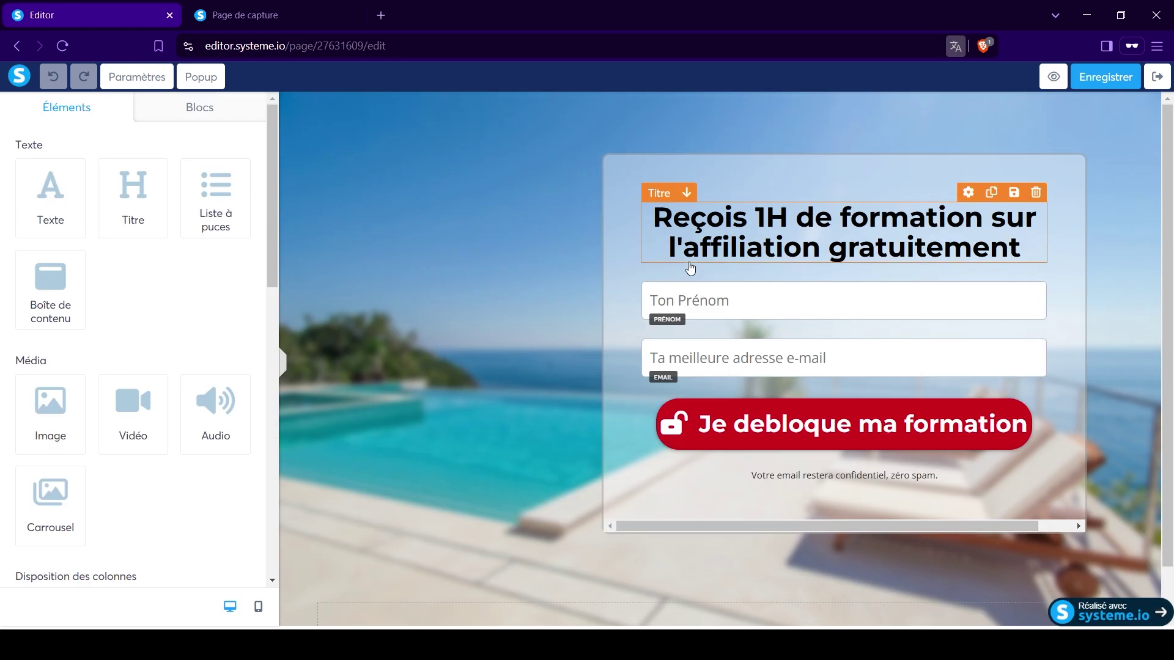
drag(55, 187, 801, 266)
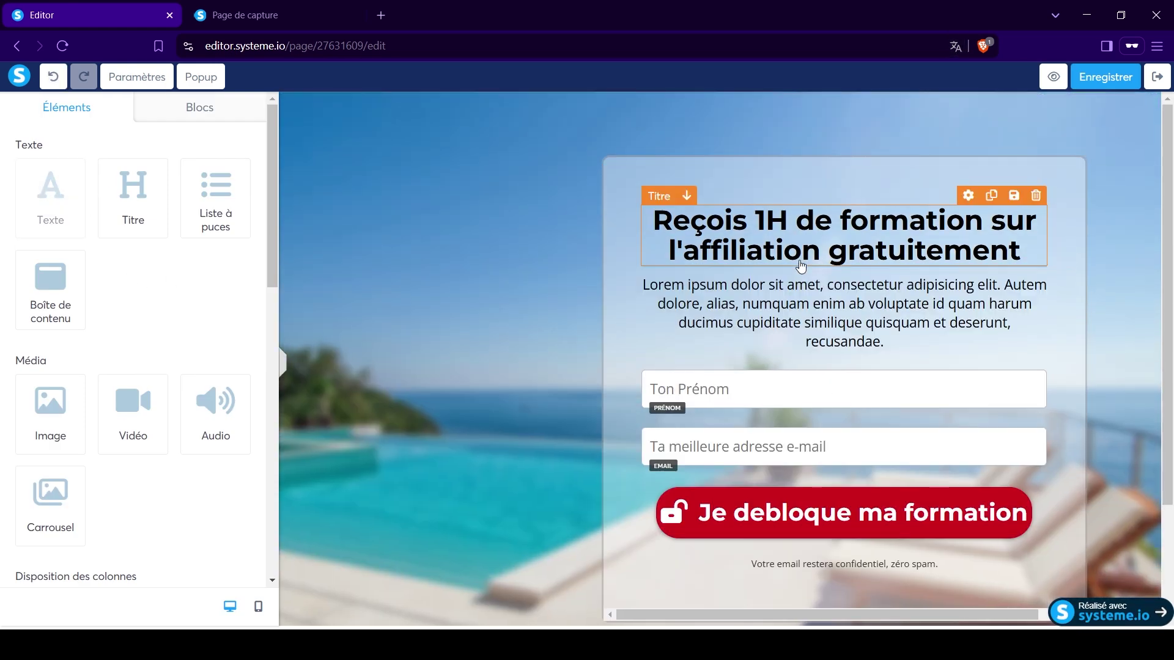
click(786, 291)
triple_click(786, 291)
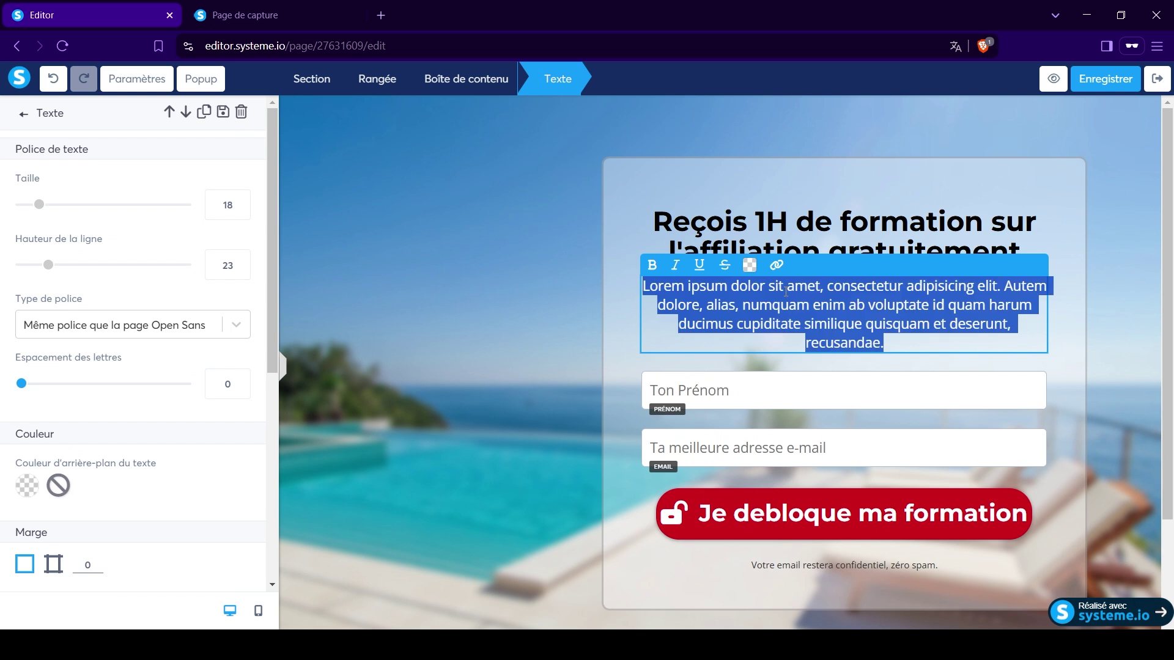
key(ctrl+v)
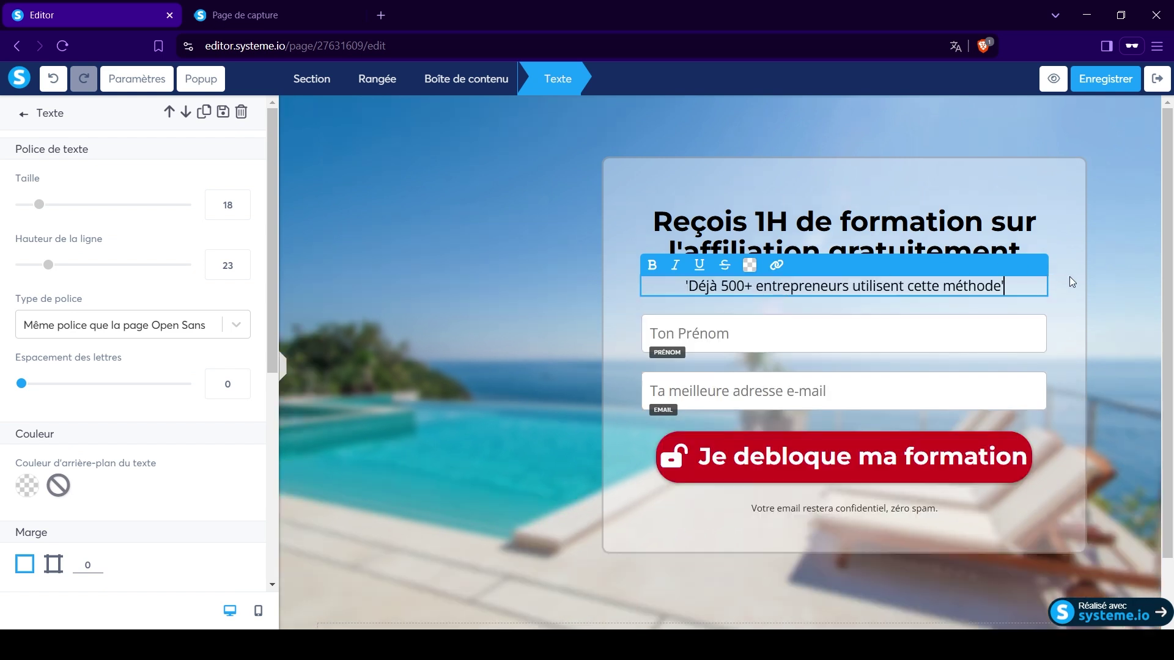
click(1071, 281)
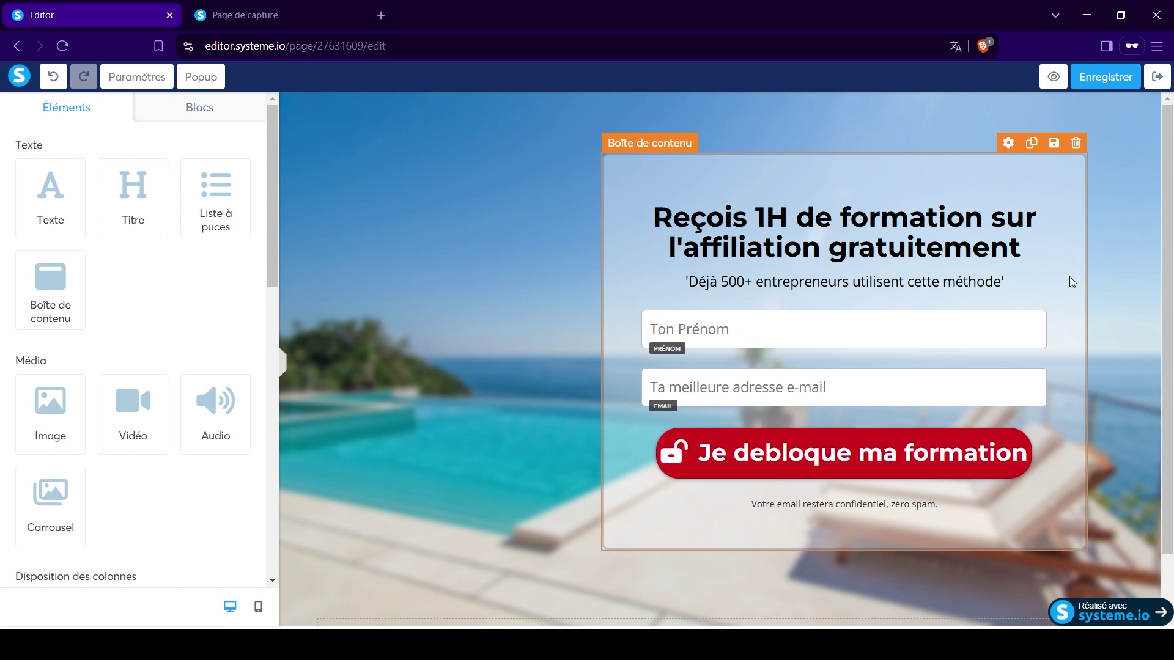
click(850, 645)
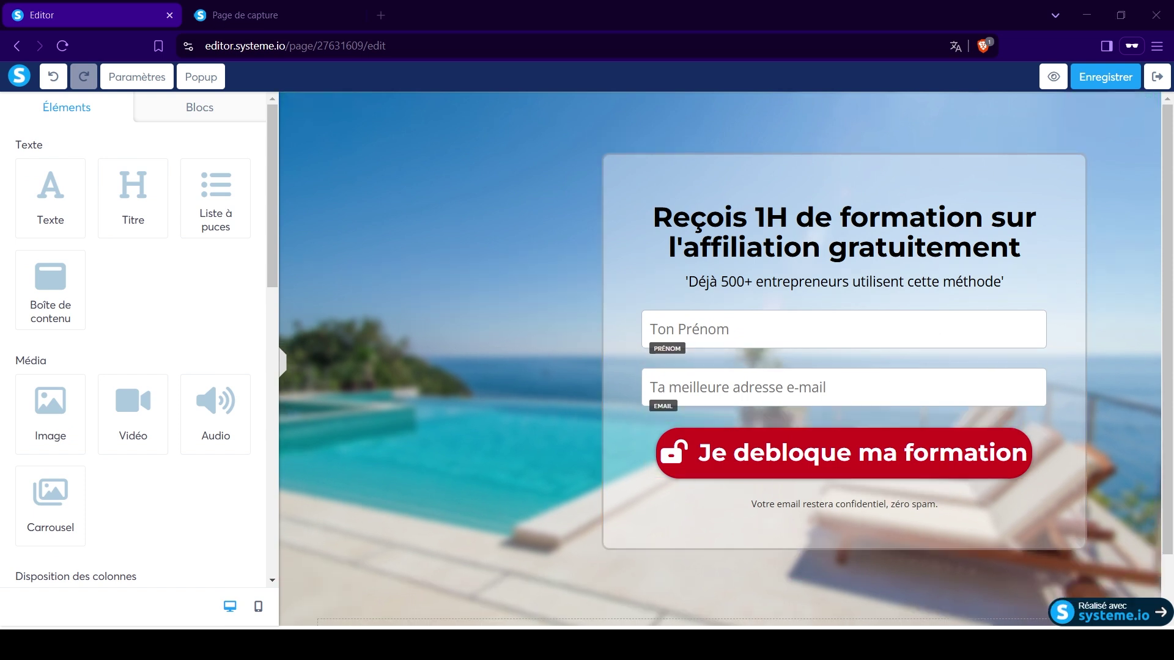